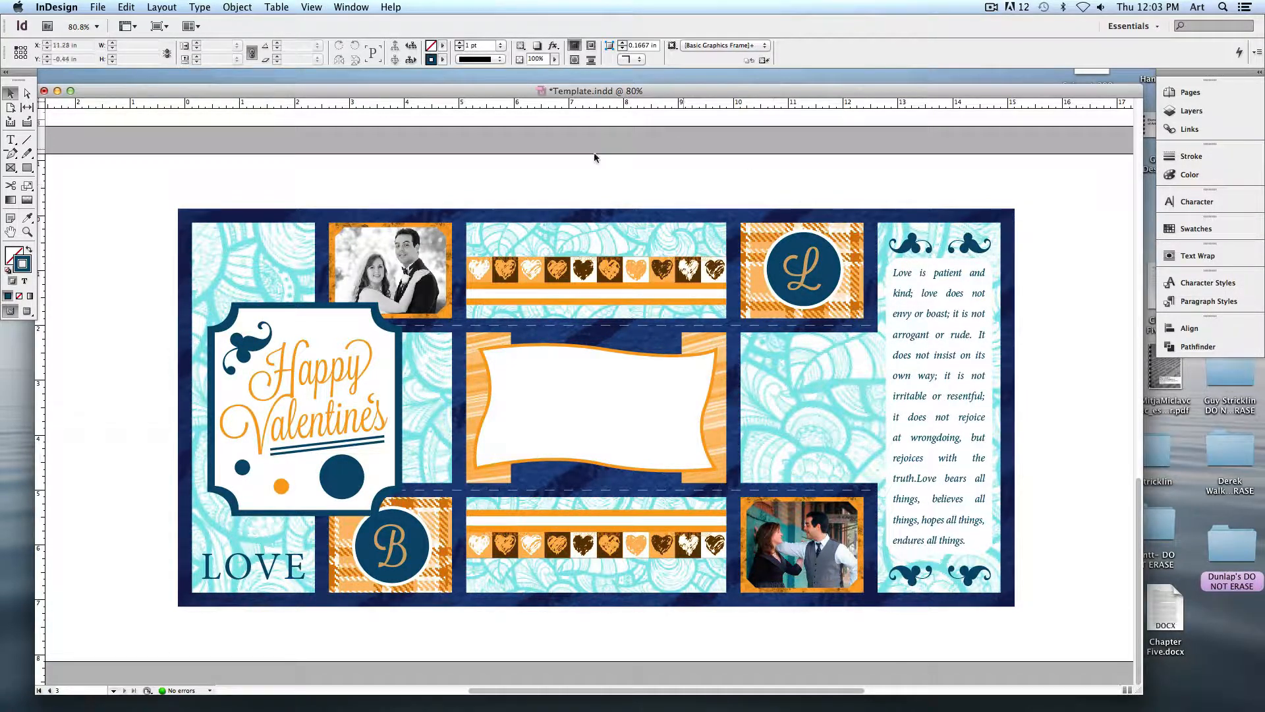
left_click(355, 373)
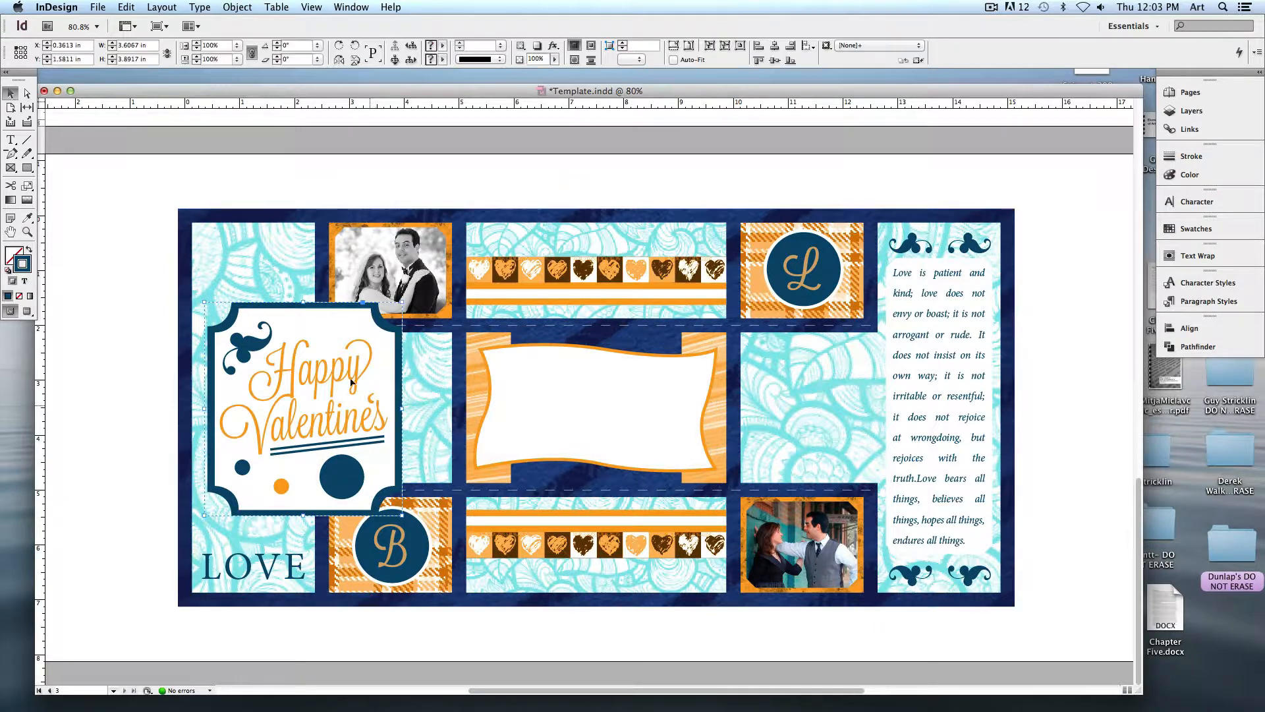
left_click_drag(206, 376, 254, 396)
key("super+z")
key("super+z")
left_click(150, 325)
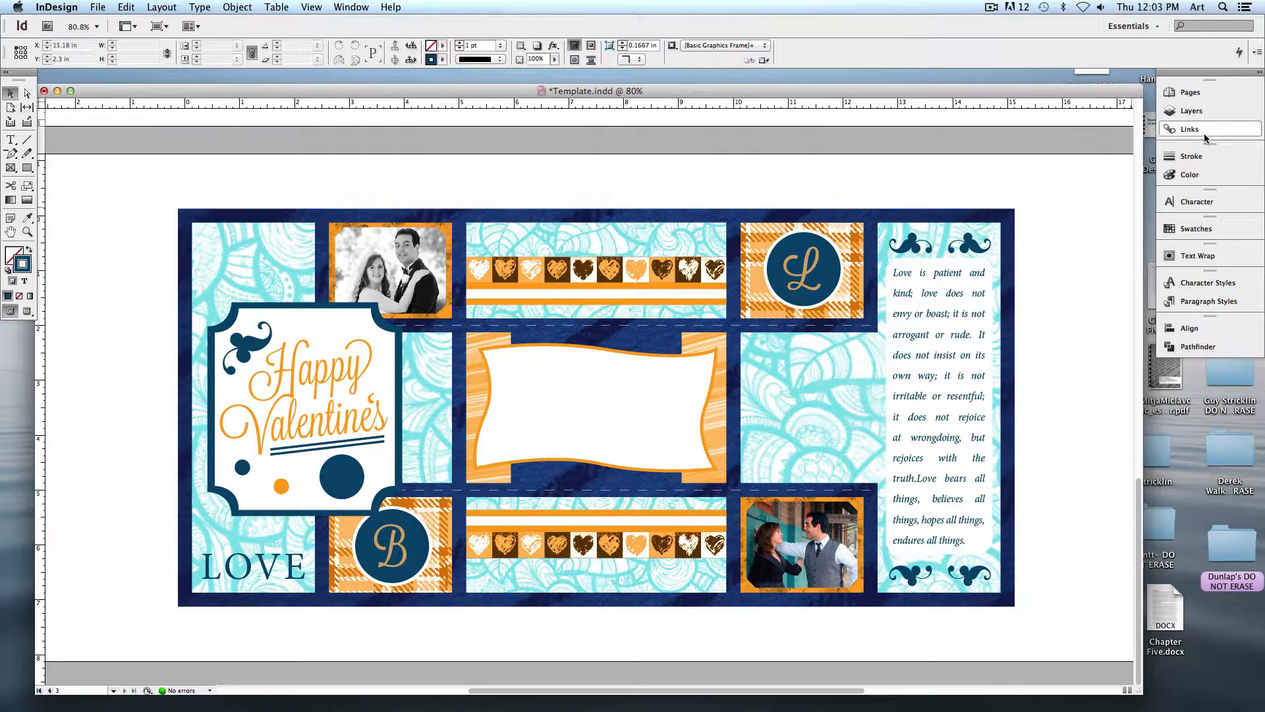
- Add a blank page after page 3 and copy all of the artwork on page 3
left_click(1192, 96)
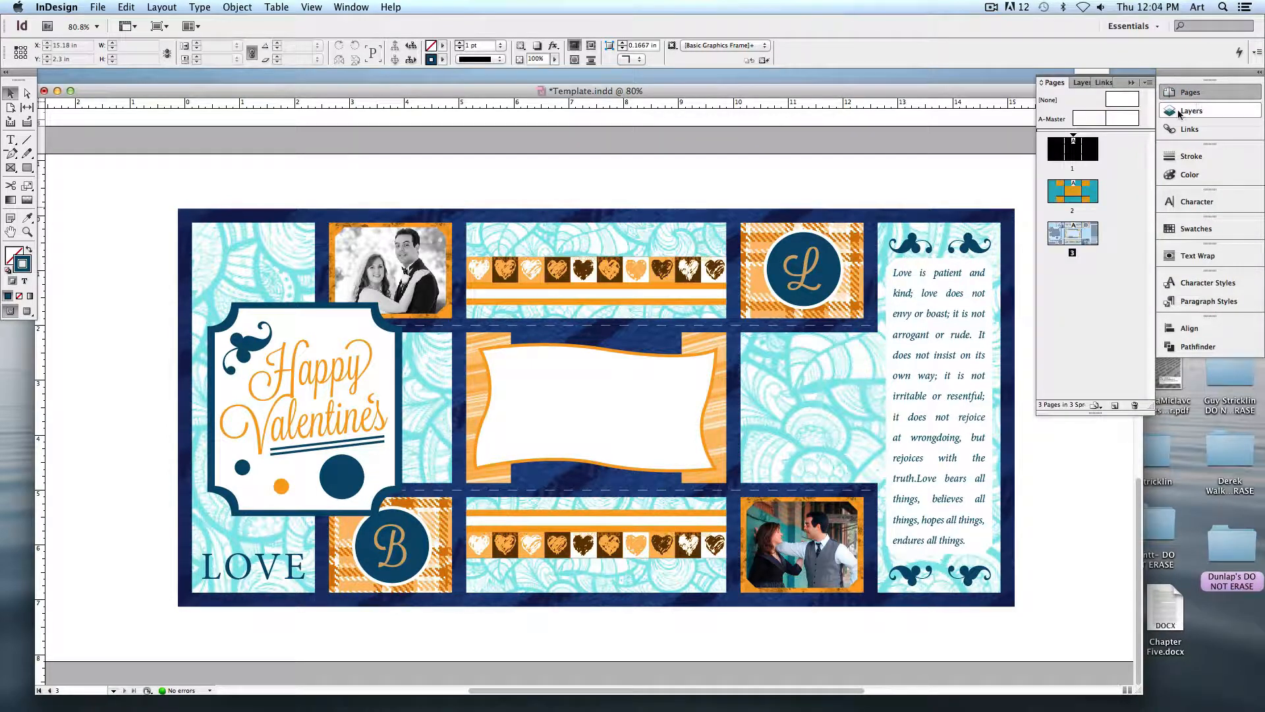
left_click(1115, 405)
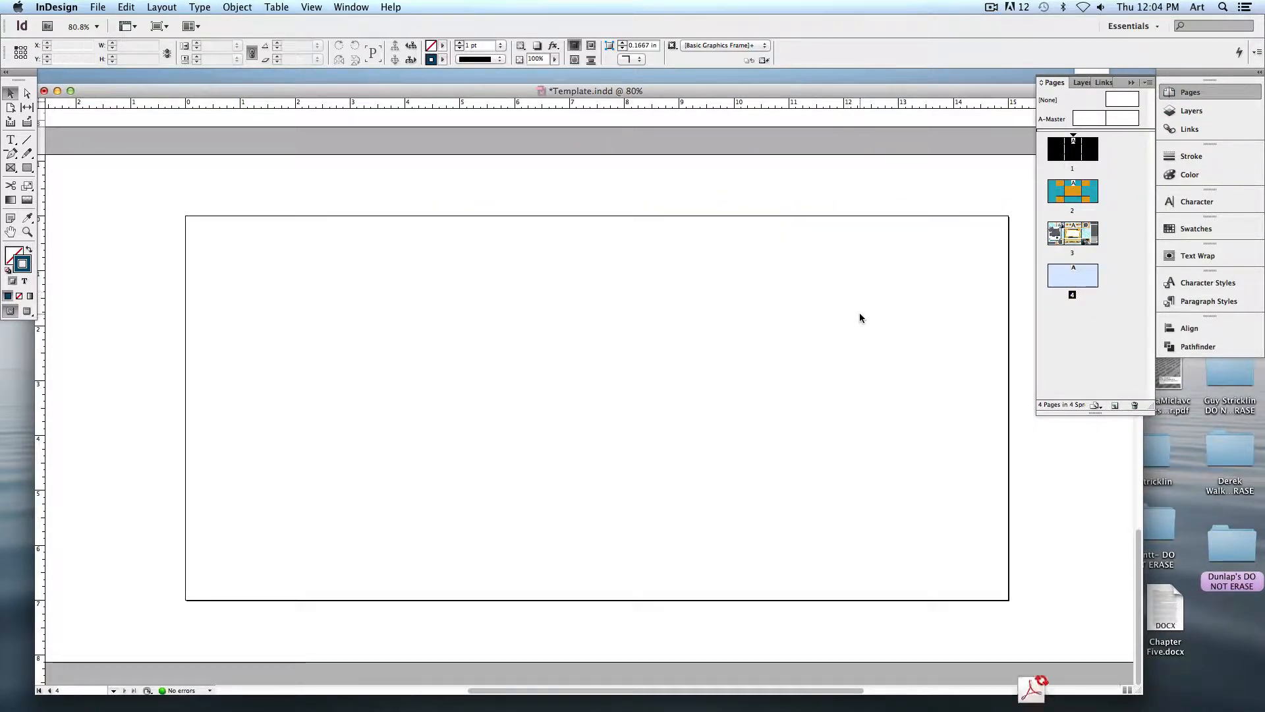
scroll(799, 420, "up", 10)
scroll(799, 350, "up", 5)
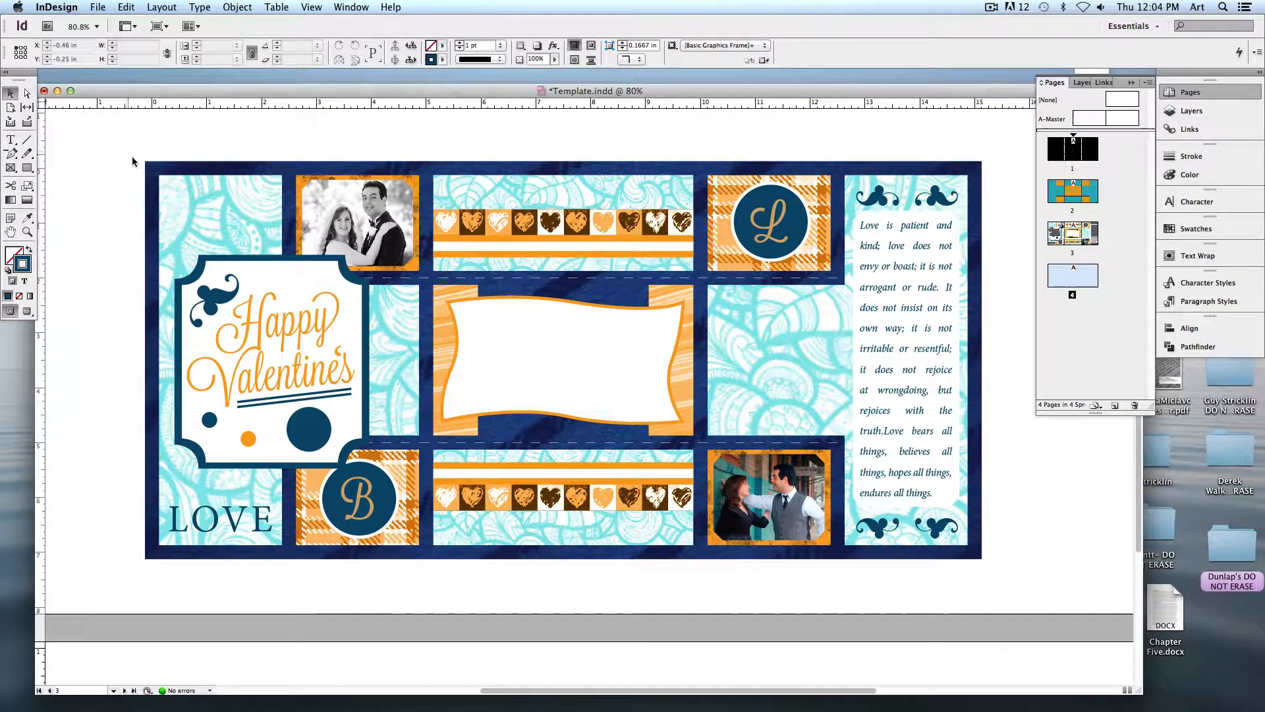
left_click_drag(123, 152, 996, 586)
left_click(126, 7)
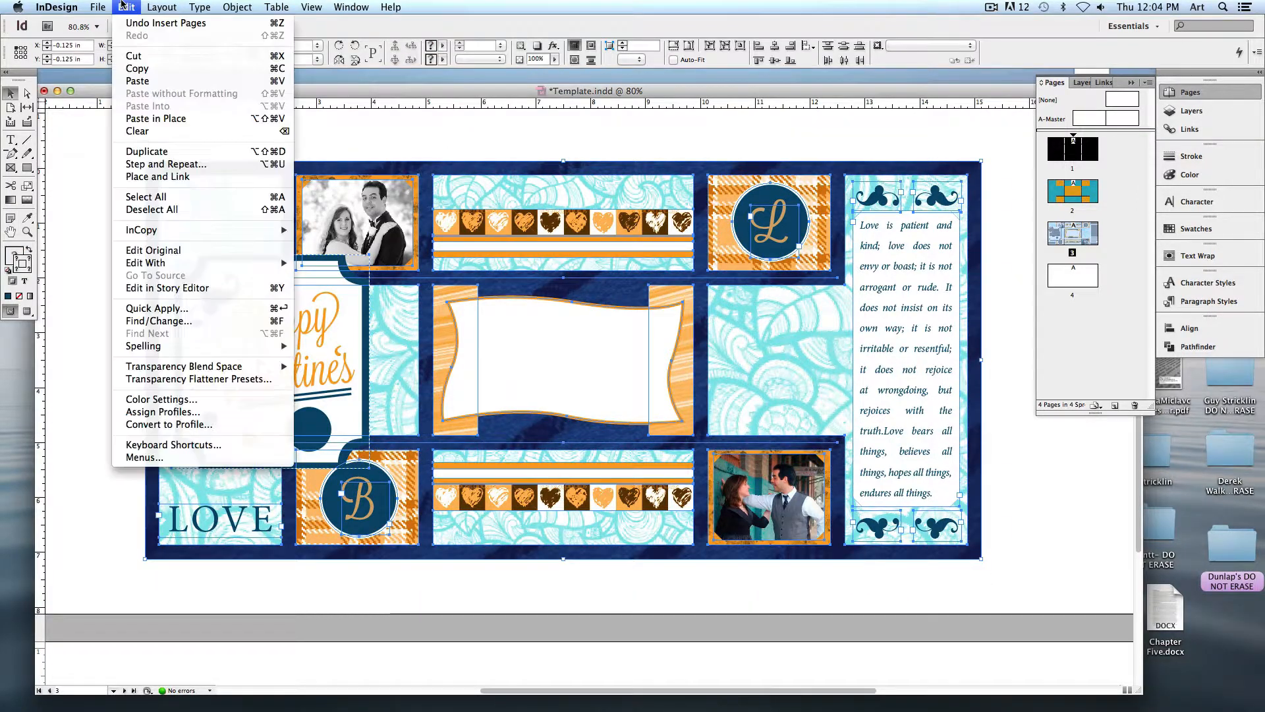
left_click(122, 66)
left_click(99, 286)
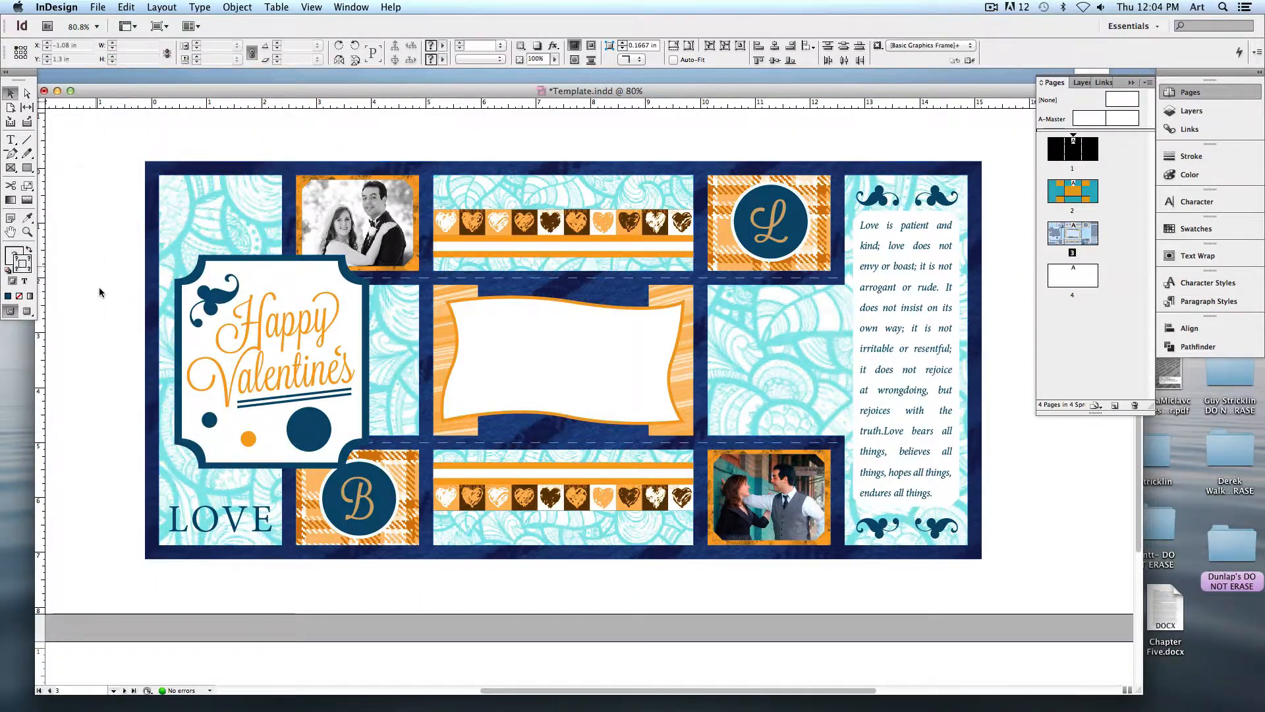
scroll(99, 287, "down", 8)
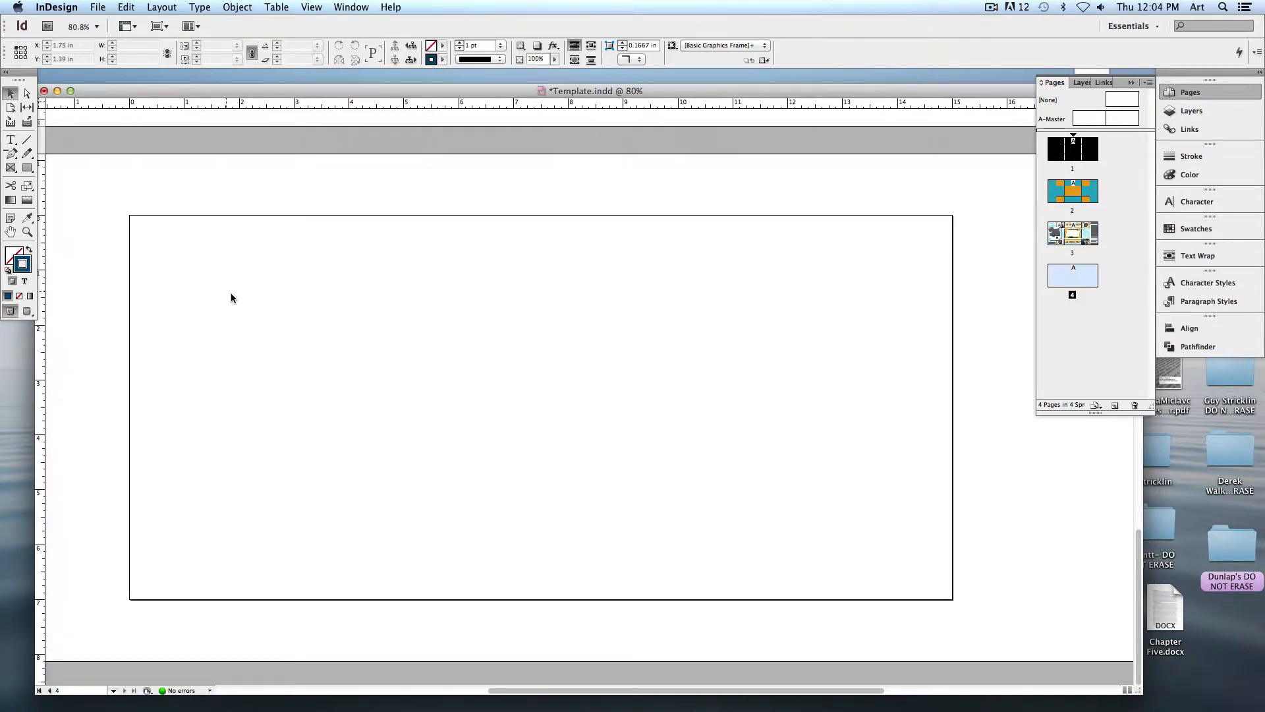
scroll(235, 138, "right", 2)
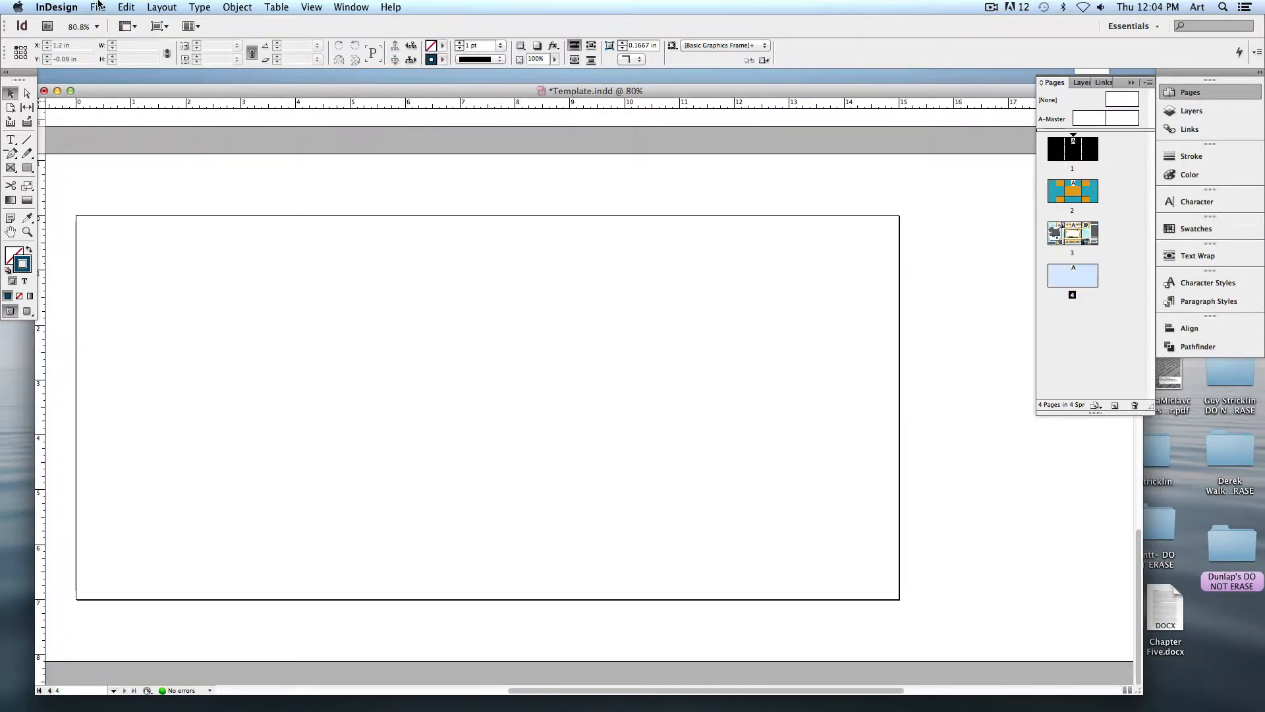
left_click(126, 7)
left_click(143, 81)
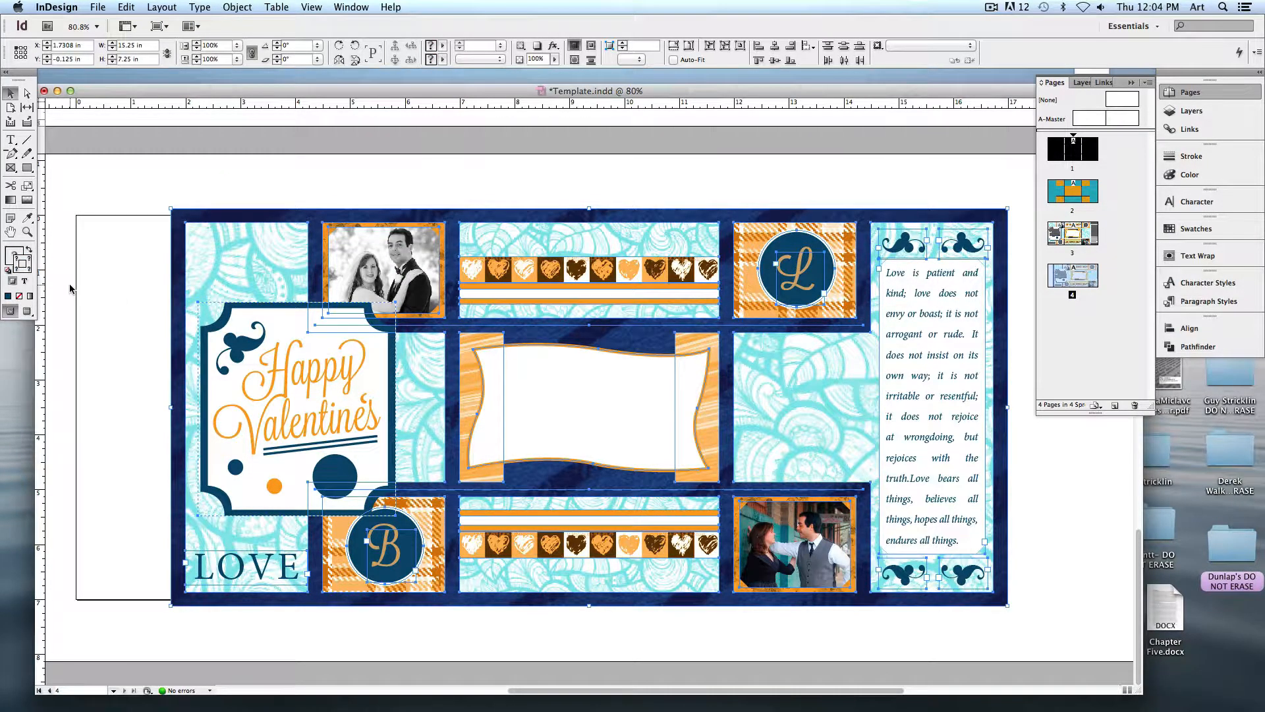
key("Delete")
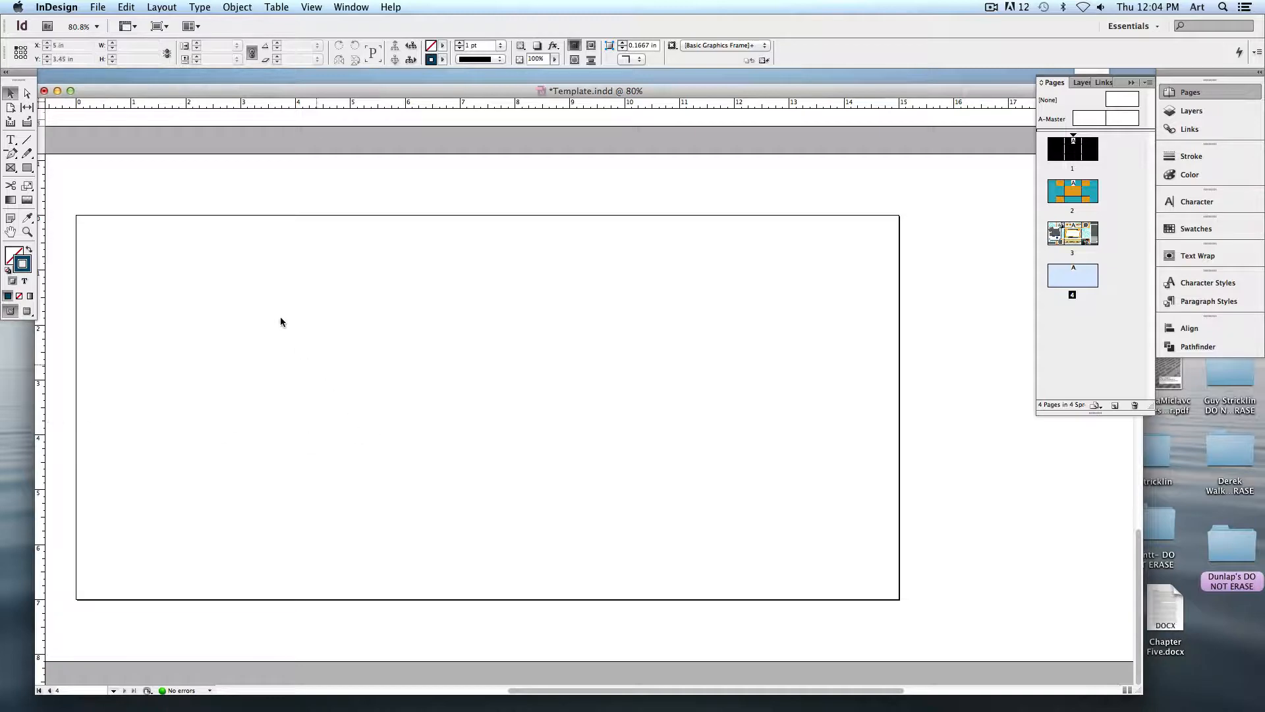
- Paste the copied page 3 artwork in place on page 4 and deselect it
left_click(125, 7)
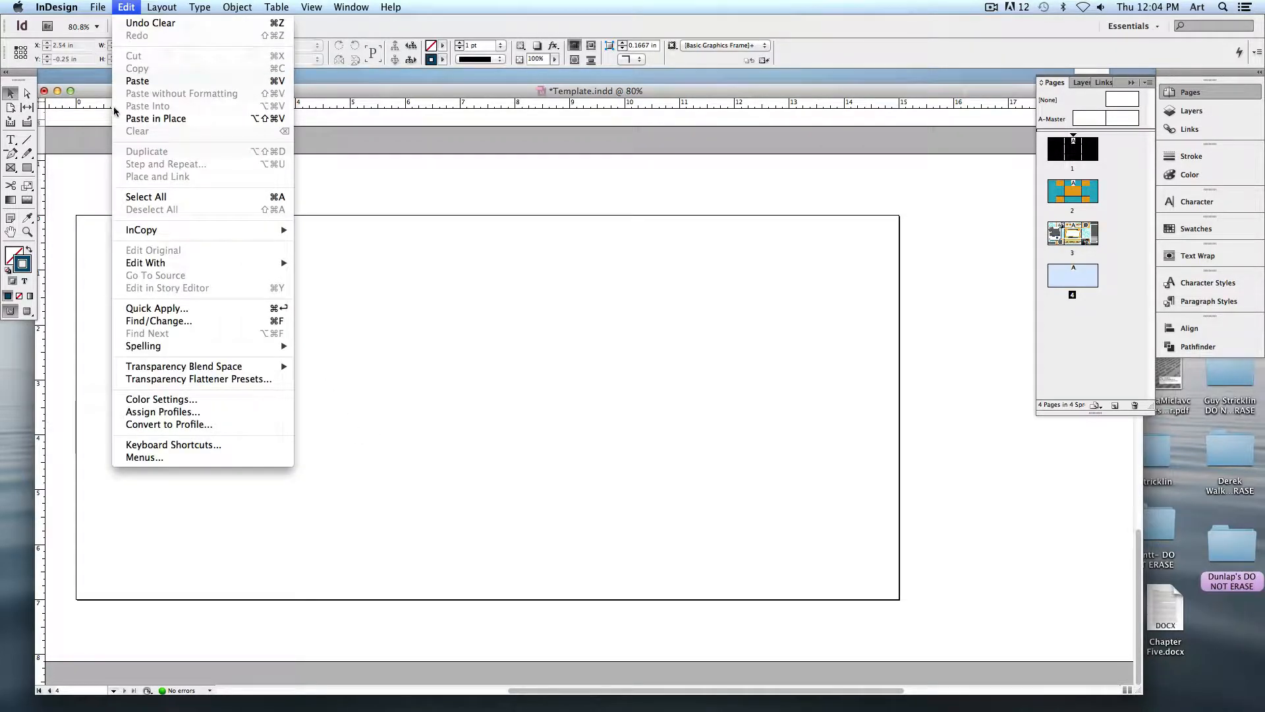
left_click(228, 118)
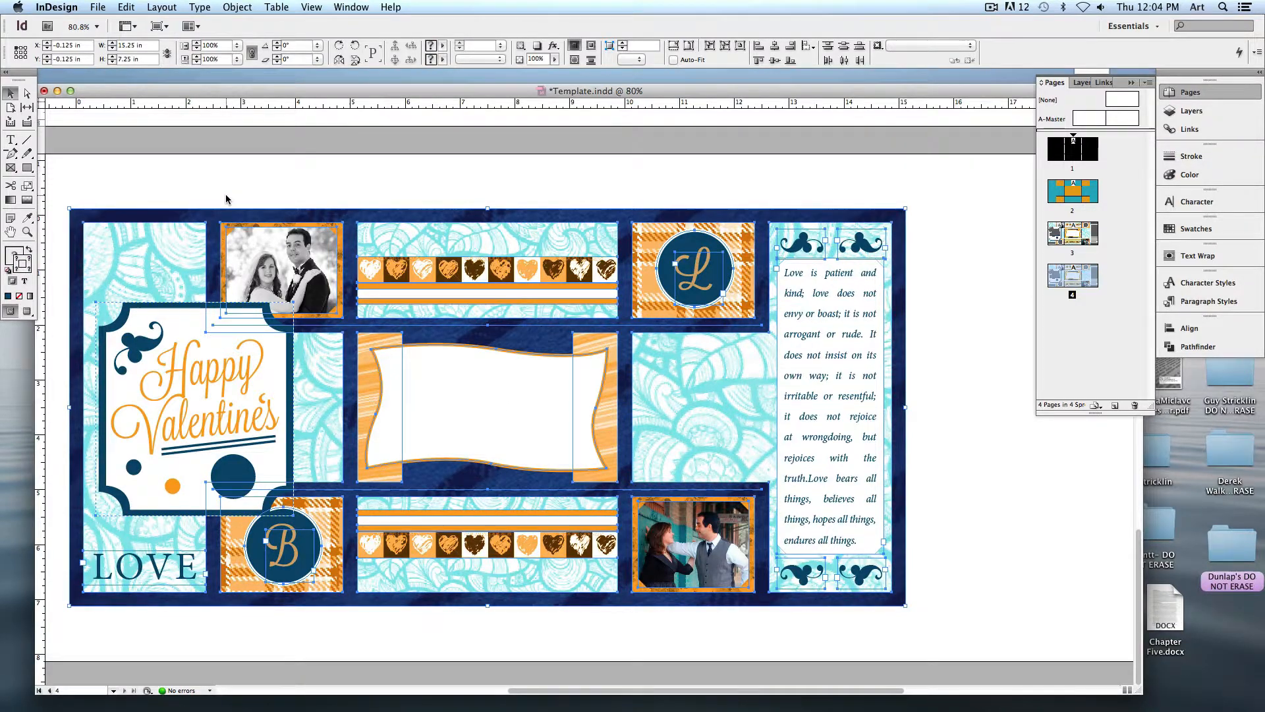
left_click(178, 203)
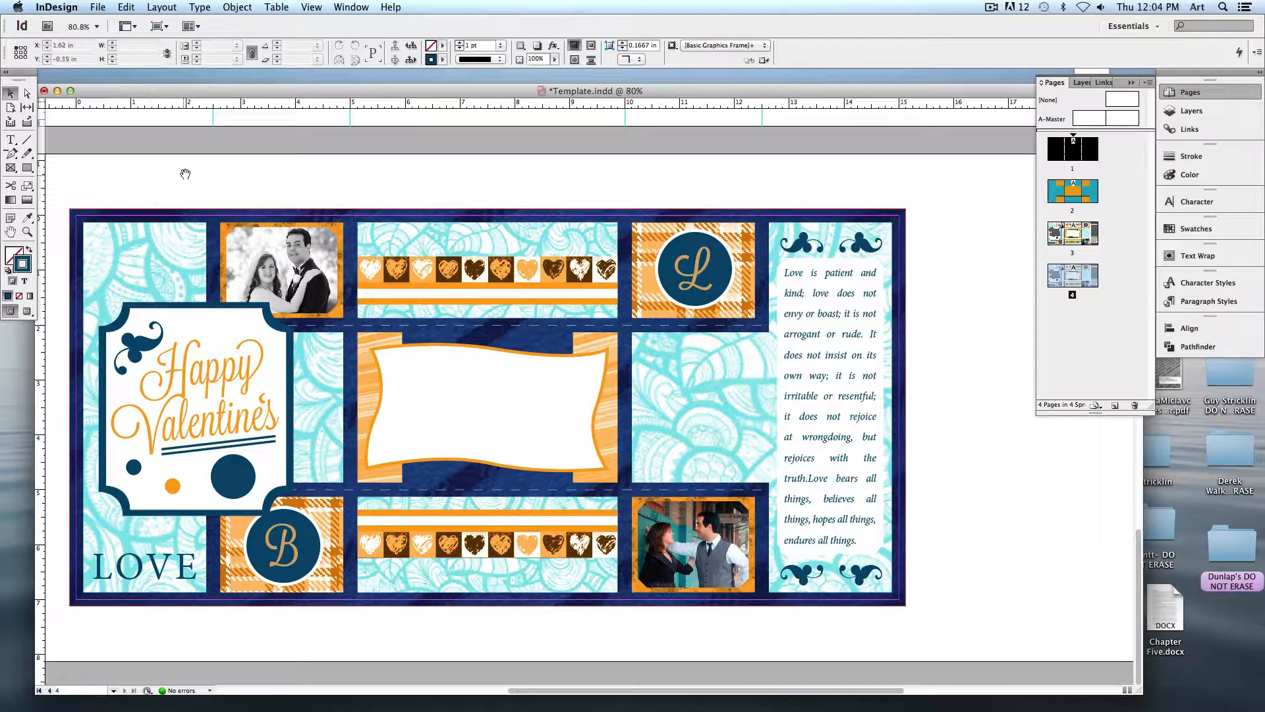
- Delete the navy background and the Happy Valentine's label from page 4
mouse_move(185, 174)
left_mouse_down()
mouse_move(198, 333)
mouse_move(198, 153)
left_mouse_up()
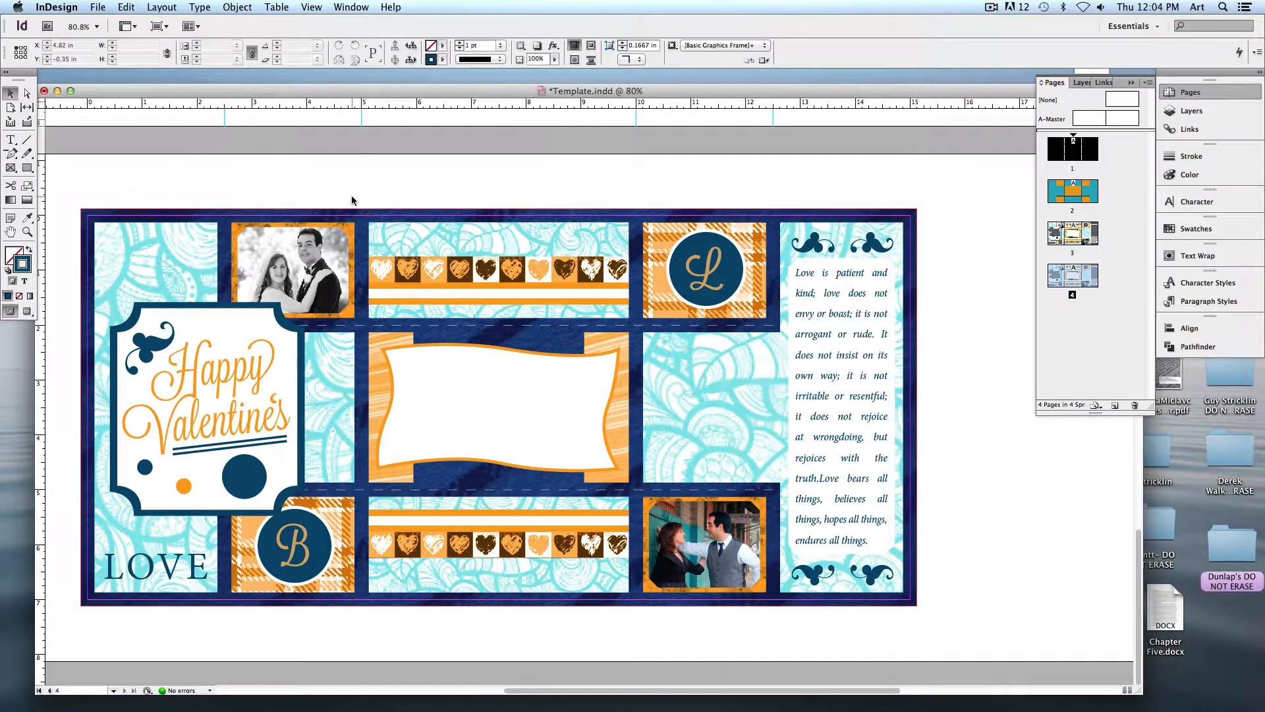
left_click(325, 226)
key("Delete")
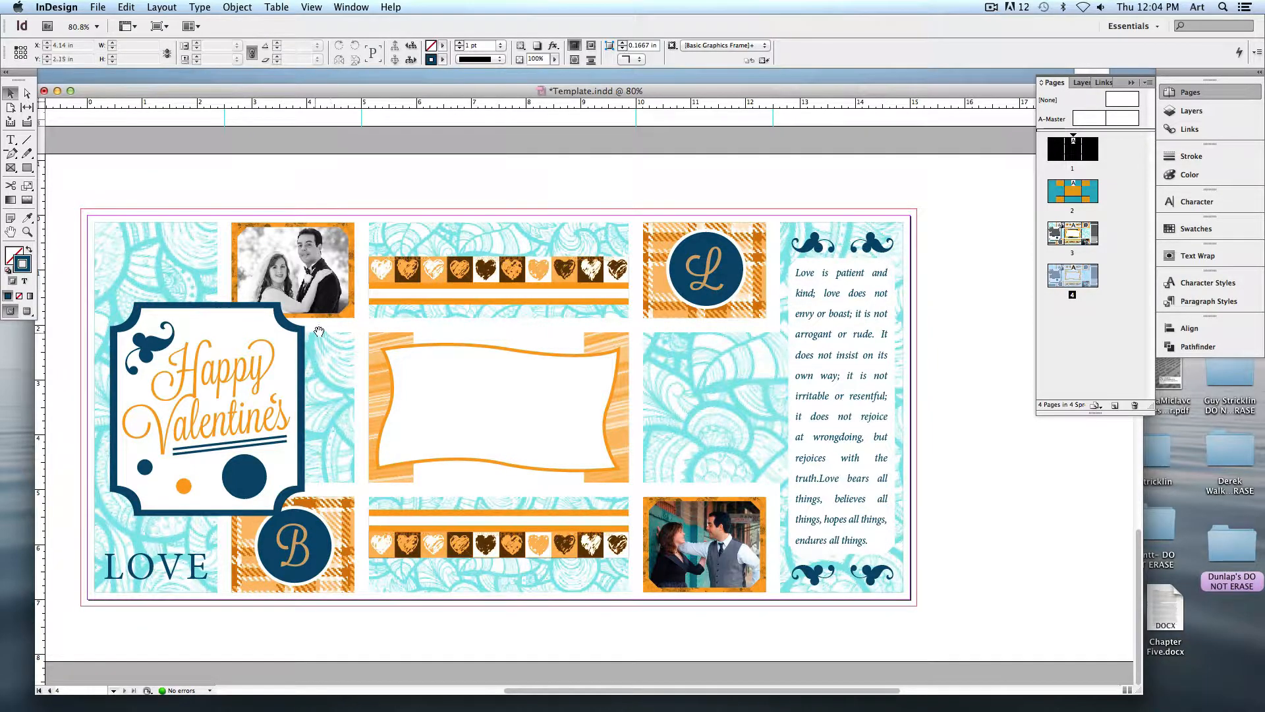
scroll(323, 333, "left", 3)
left_click(366, 369)
left_click_drag(362, 354, 119, 361)
key("Delete")
- Delete the black-and-white couple photo and the B monogram from page 4, keeping the patterned tiles behind them
left_click(411, 246)
key("Delete")
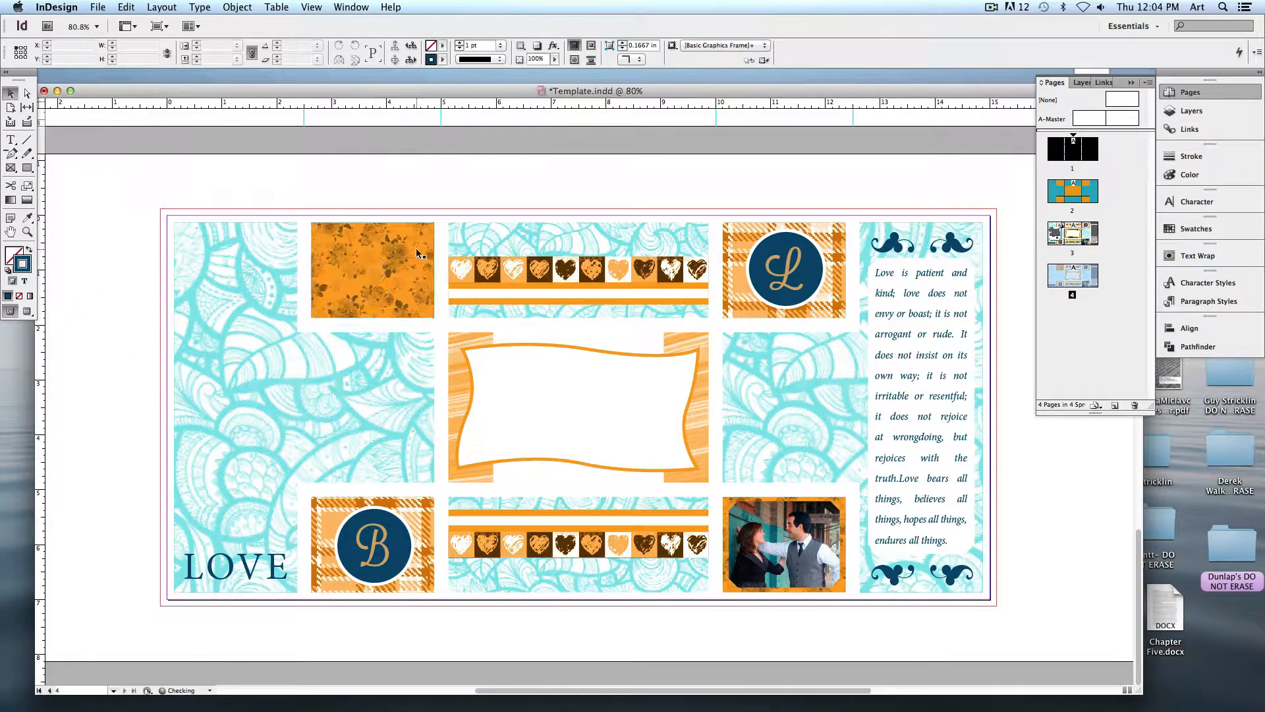
left_click(395, 527)
key("Delete")
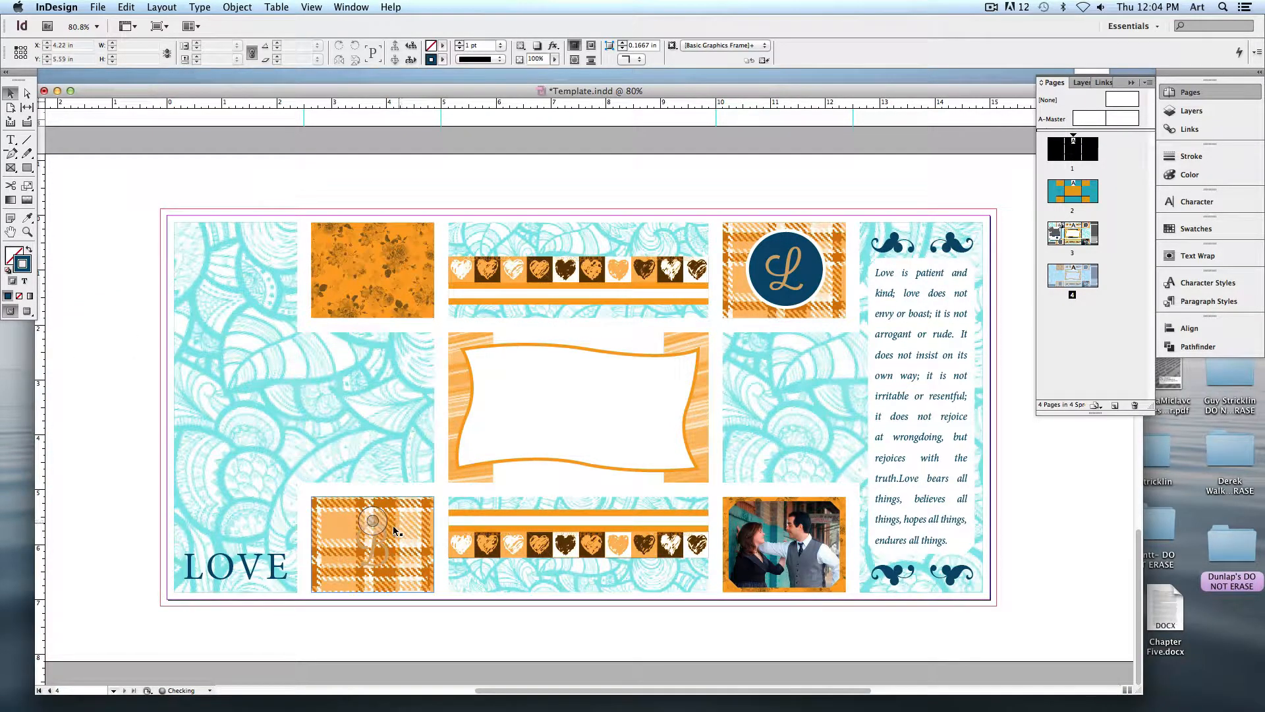
- Delete the upper heart strip, the orange-striped band beneath it and the wavy central frame from page 4
left_click(537, 283)
key("Delete")
left_click(536, 283)
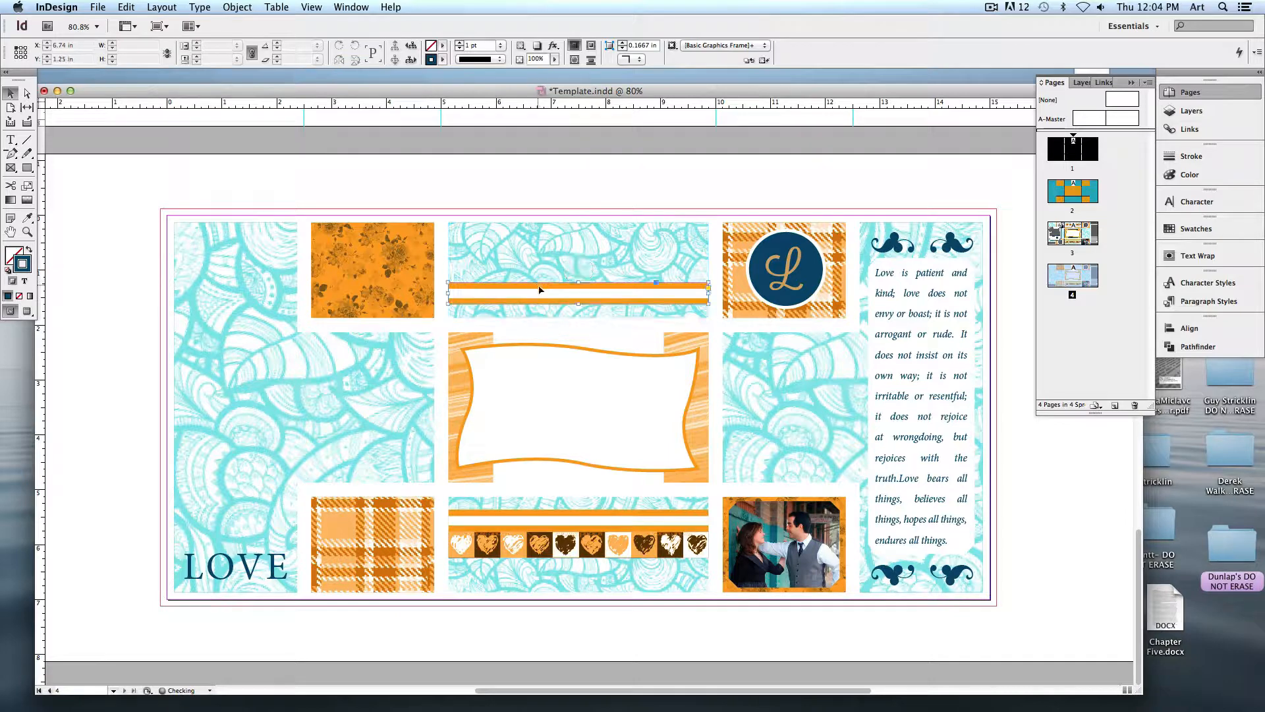
key("Delete")
left_click(543, 384)
key("Delete")
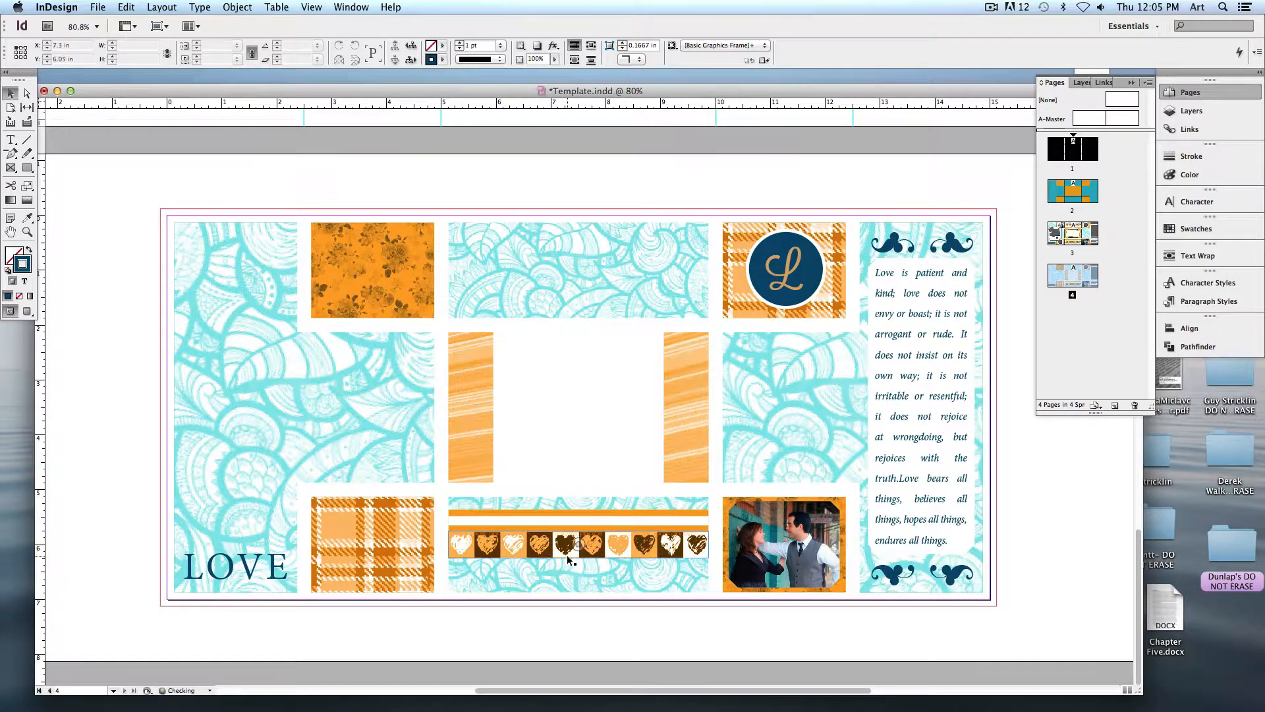
- Delete the lower orange-striped band and heart strip from page 4
left_click(570, 527)
key("Delete")
left_click(570, 542)
key("Delete")
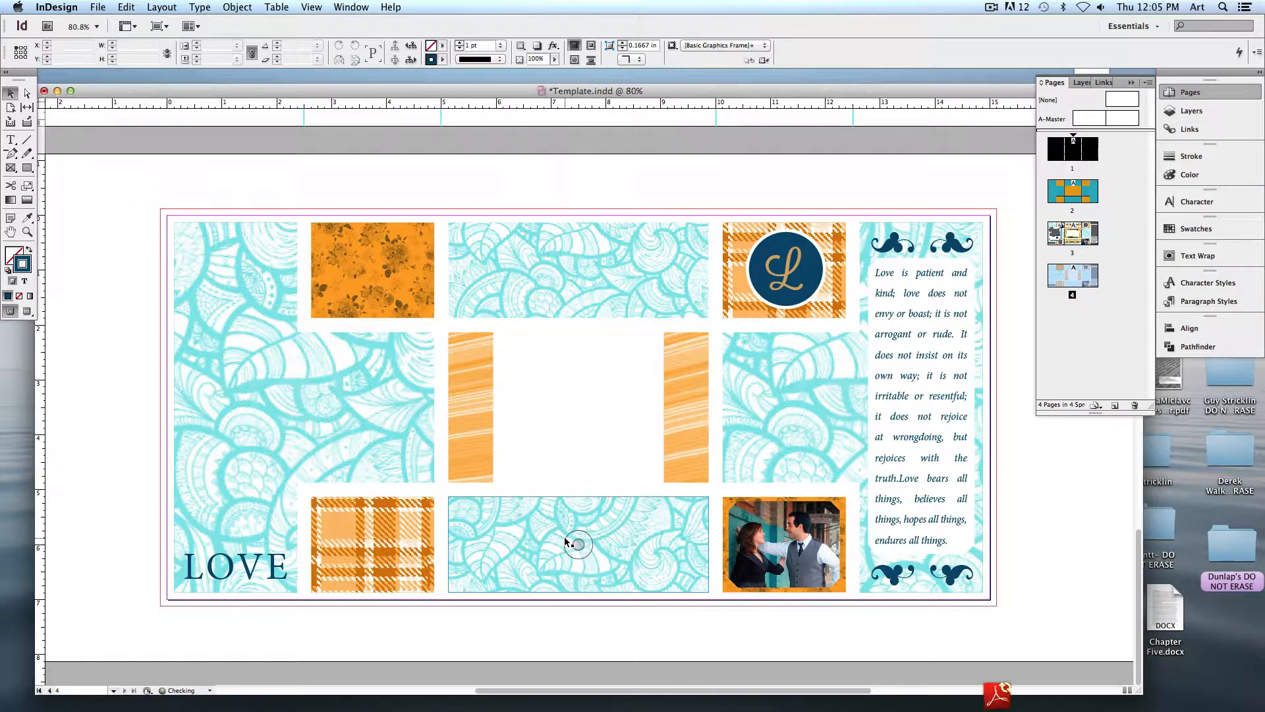
- Delete the L monogram, the verse text panel and the colour couple photo from page 4
left_click(797, 258)
key("Delete")
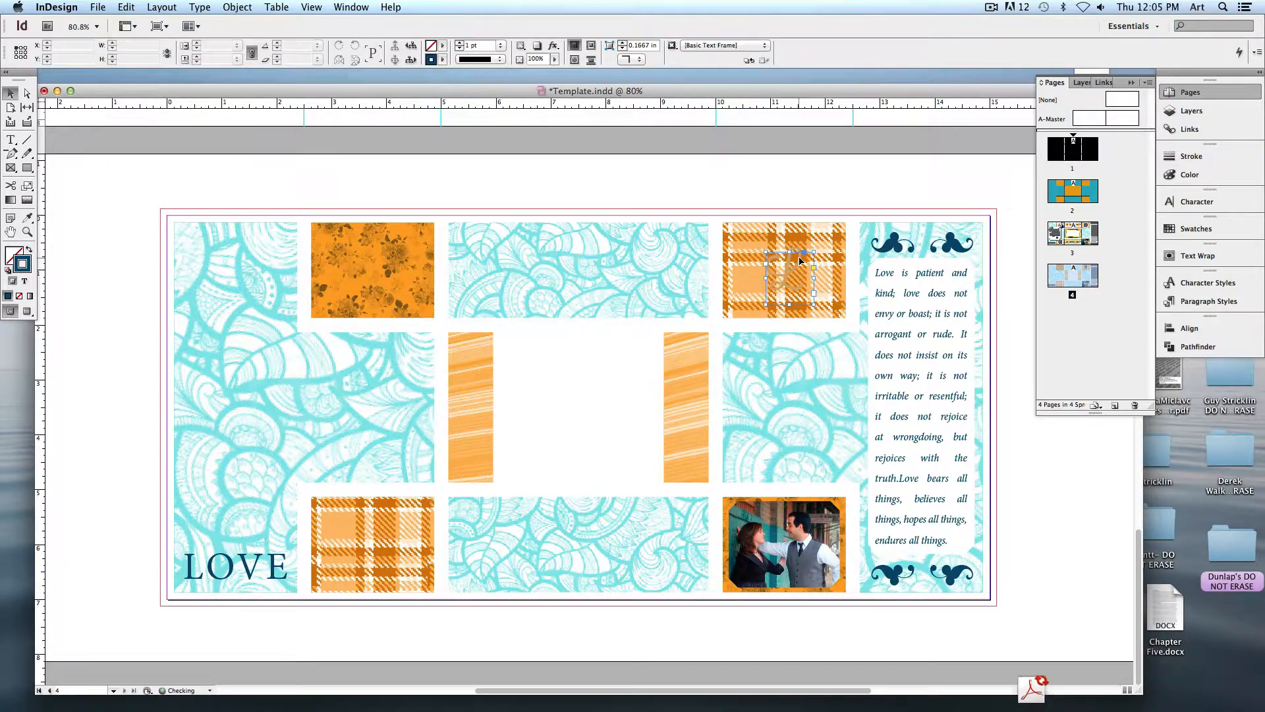
left_click(932, 334)
key("Delete")
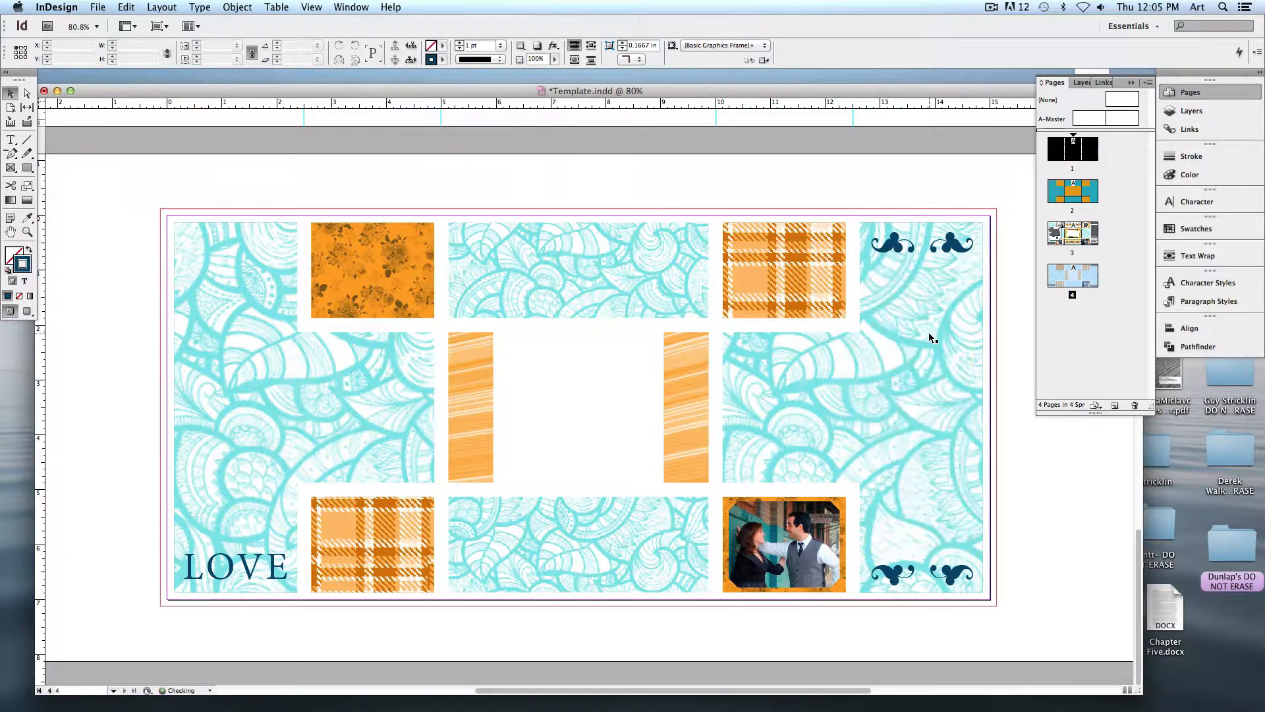
left_click(906, 268)
left_click(784, 544)
key("Delete")
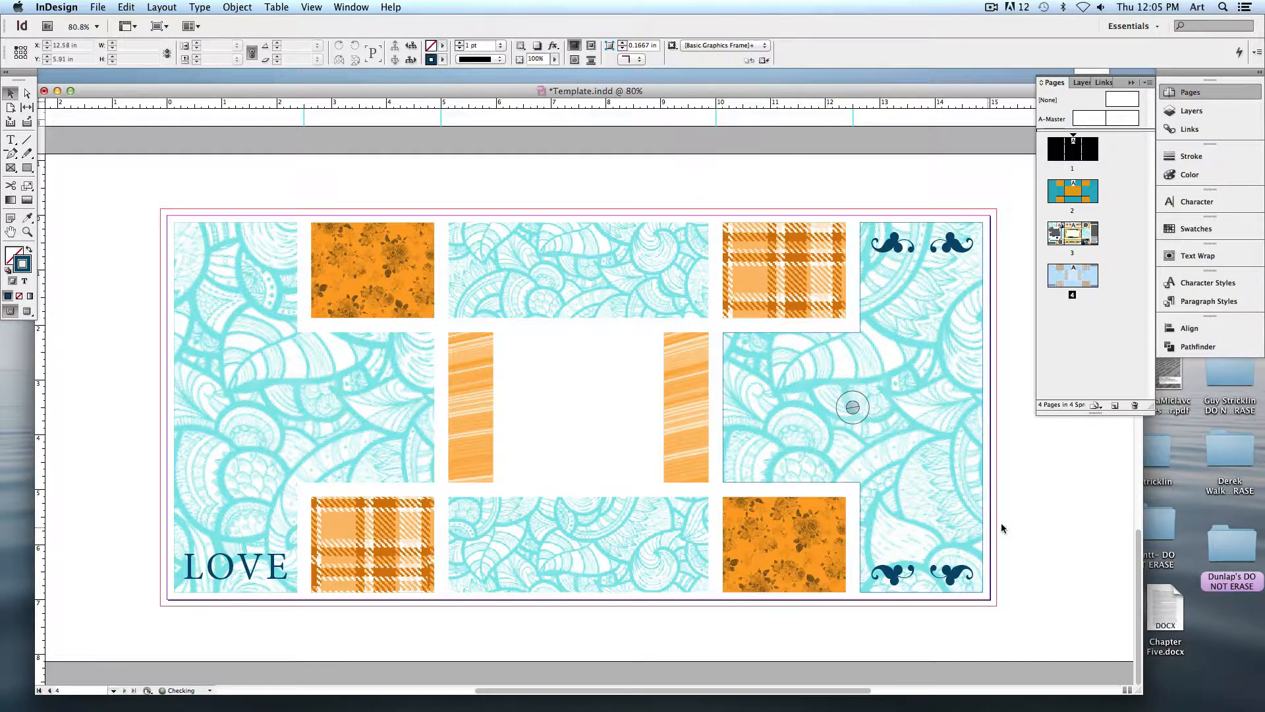
- Add a blank page after page 4 and paste the copied artwork in place on it
left_click_drag(910, 510, 879, 509)
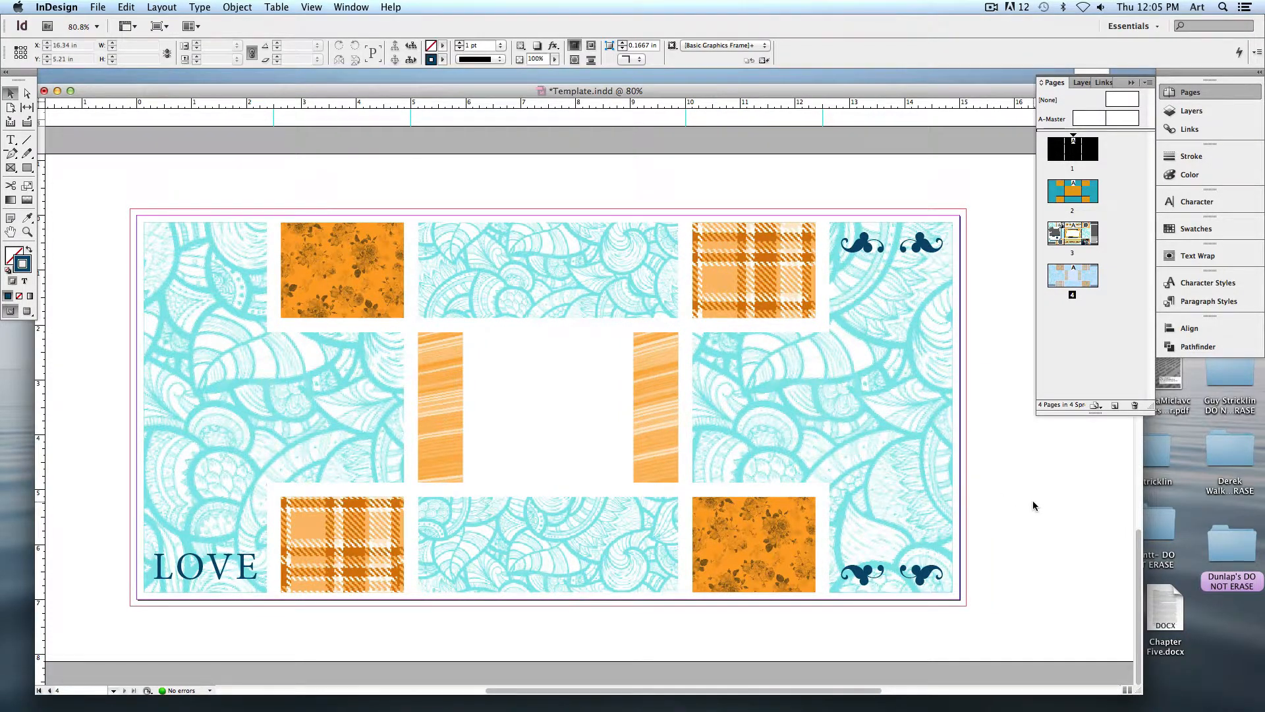
left_click(1115, 405)
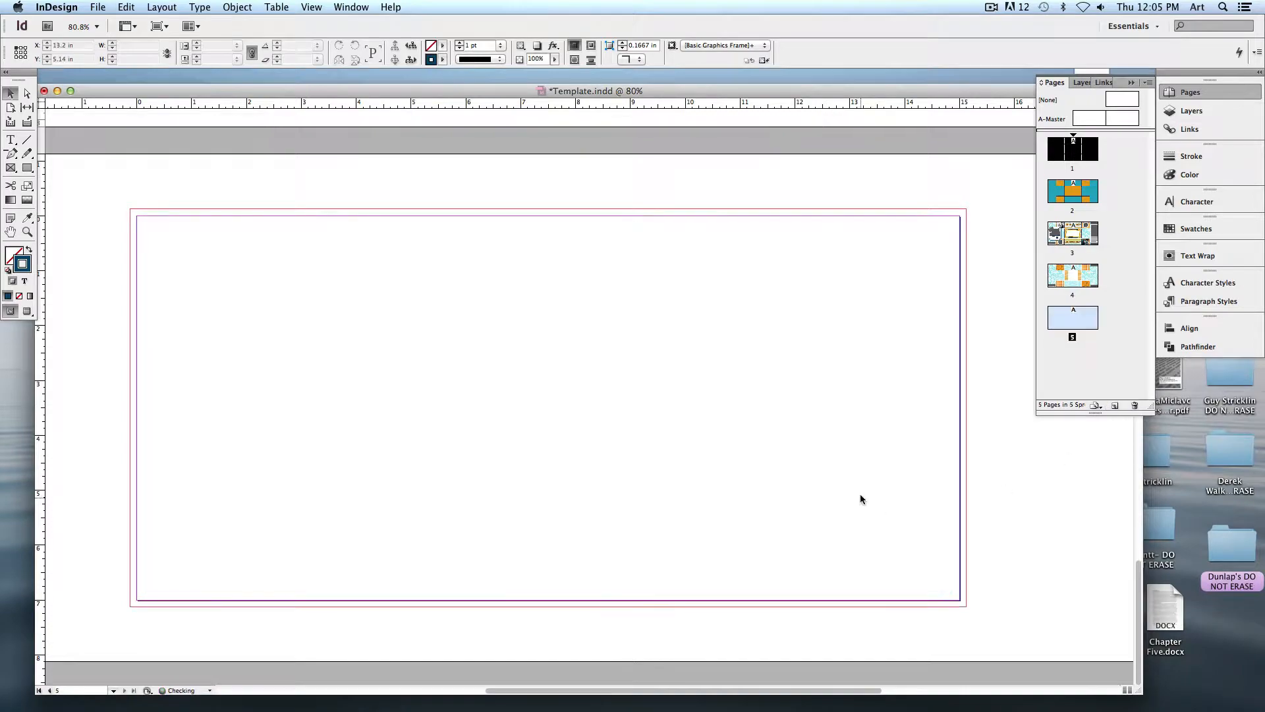
left_click(127, 8)
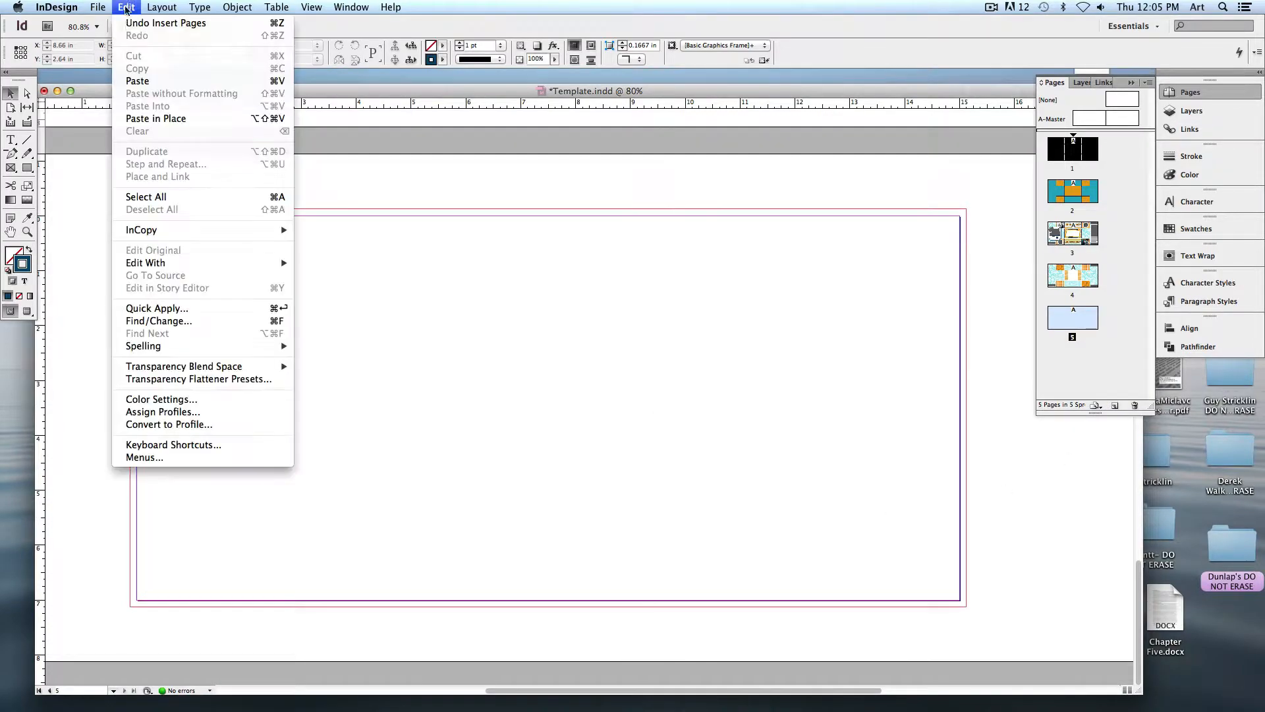
left_click(156, 119)
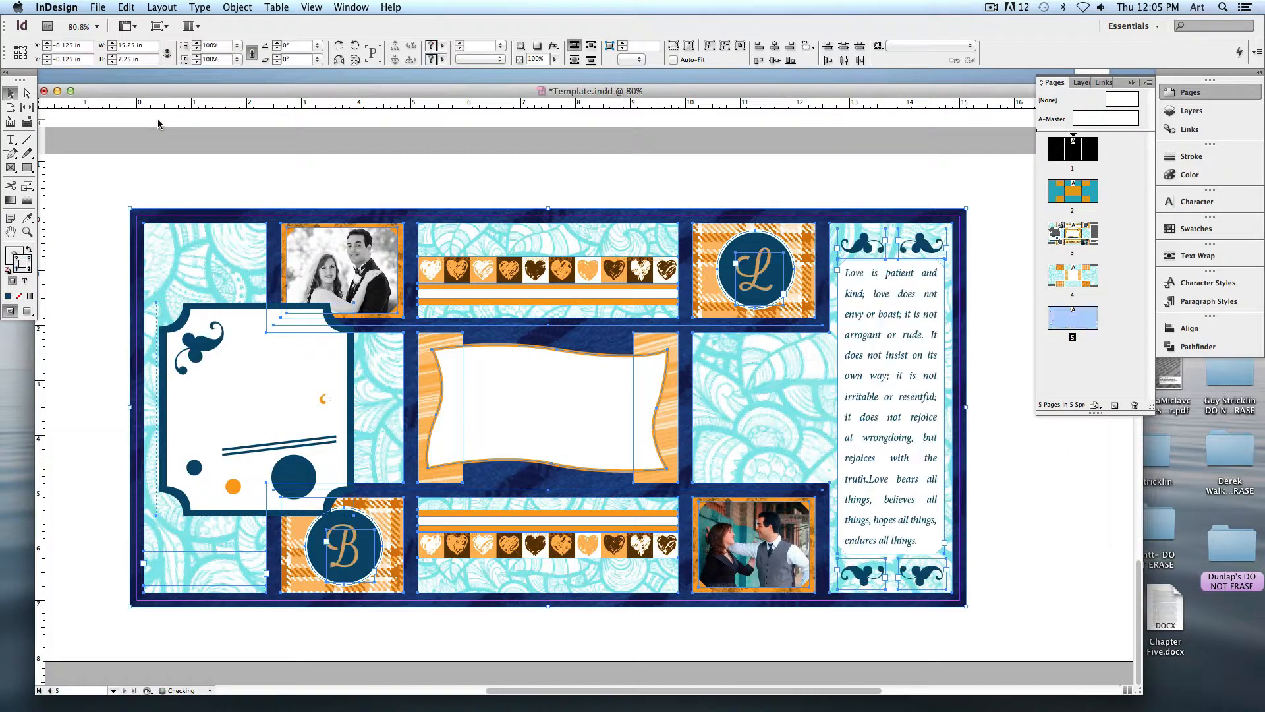
left_click(253, 177)
scroll(253, 178, "right", 1)
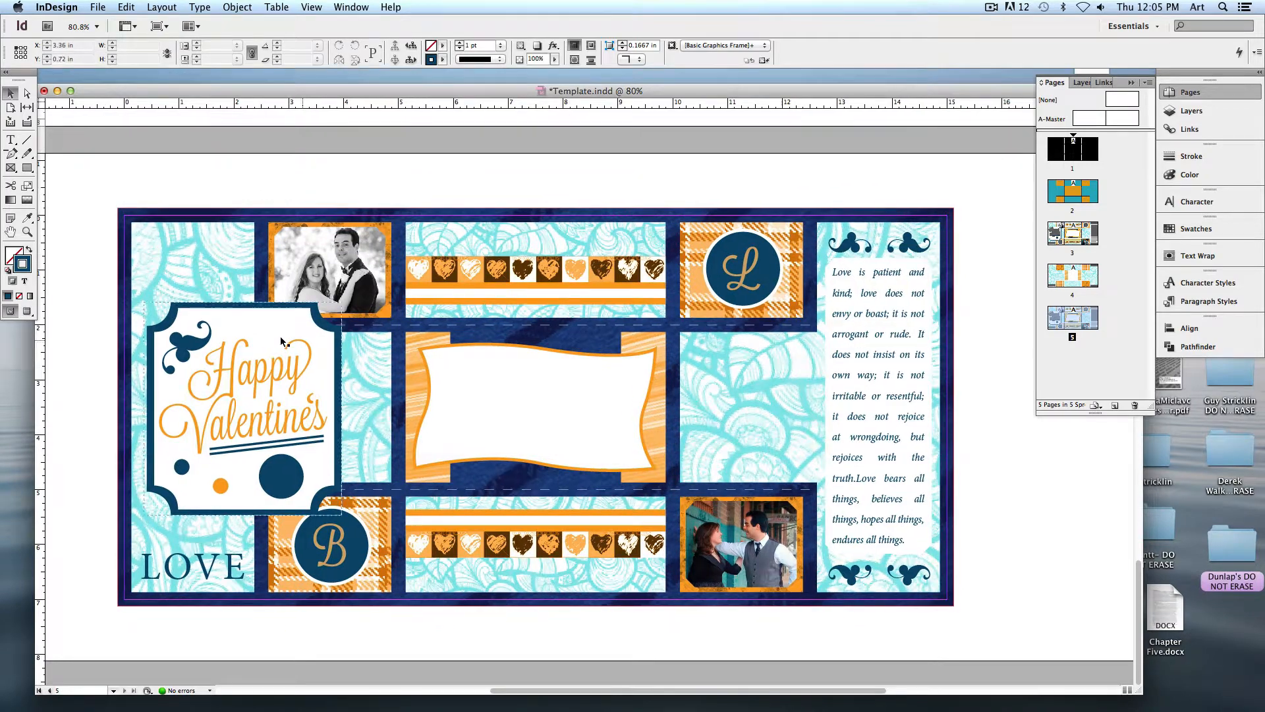
- Delete the left turquoise pattern, the orange floral tile, the plaid tile behind the B monogram and the navy background from page 5
left_click(232, 251)
key("Delete")
left_click(271, 225)
key("Delete")
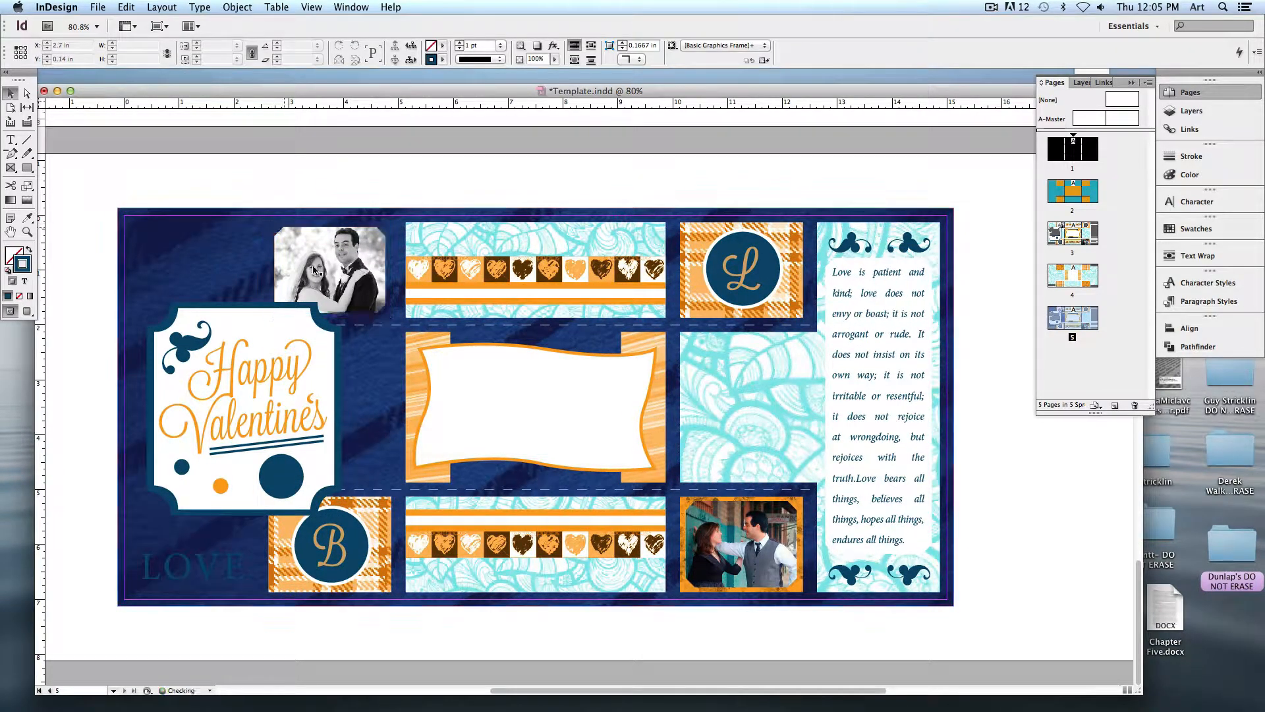
key("Delete")
left_click(396, 435)
key("Delete")
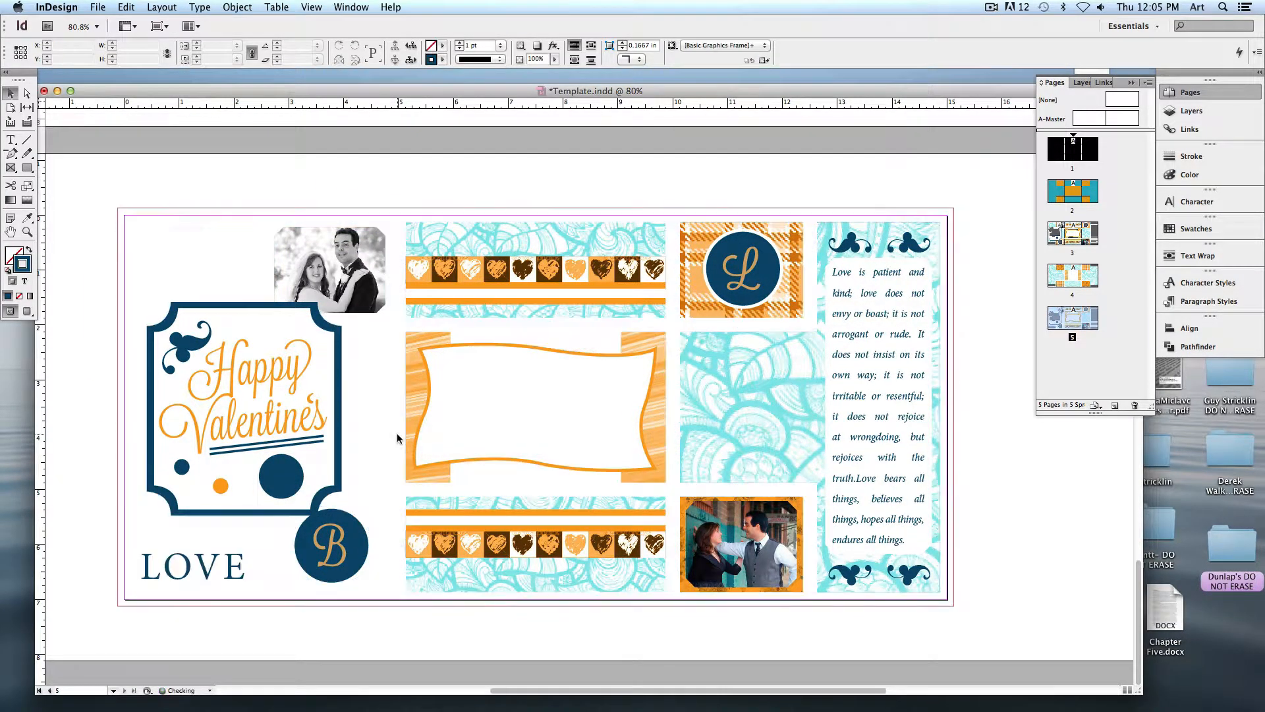
- Delete the LOVE text and the turquoise pattern behind the upper heart strip from page 5
left_click(198, 567)
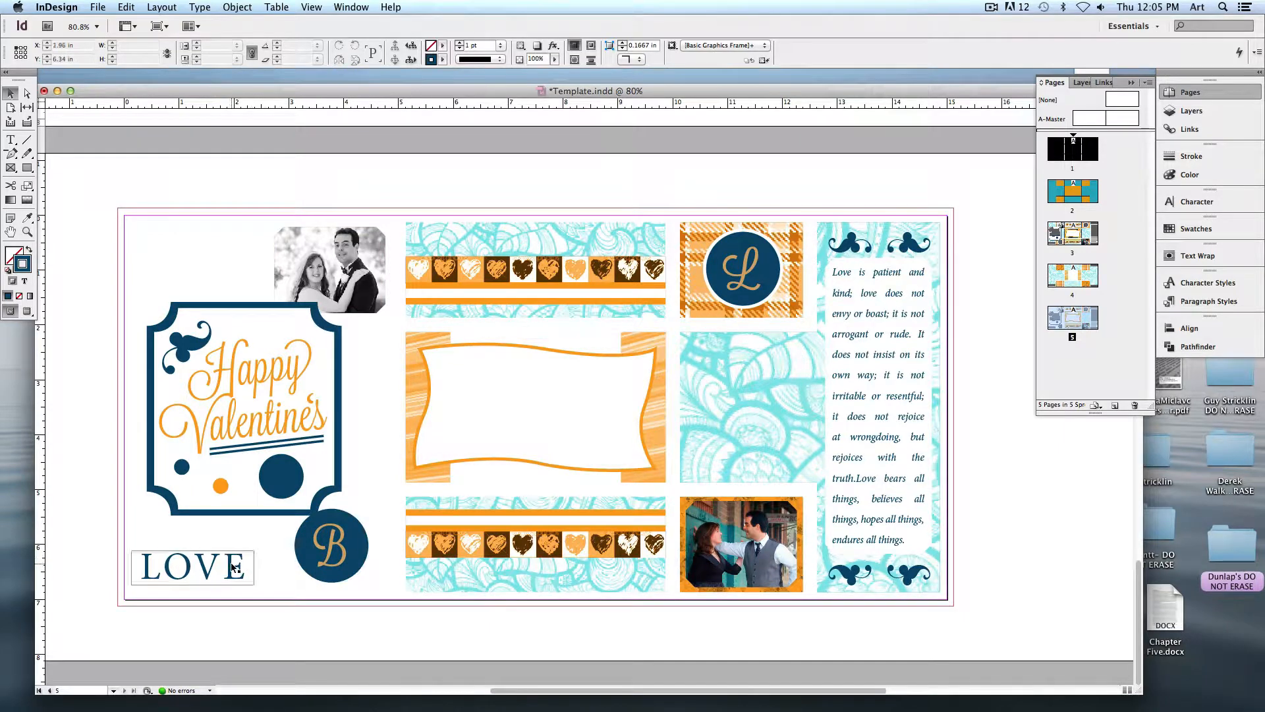
key("Delete")
left_click(514, 224)
key("Delete")
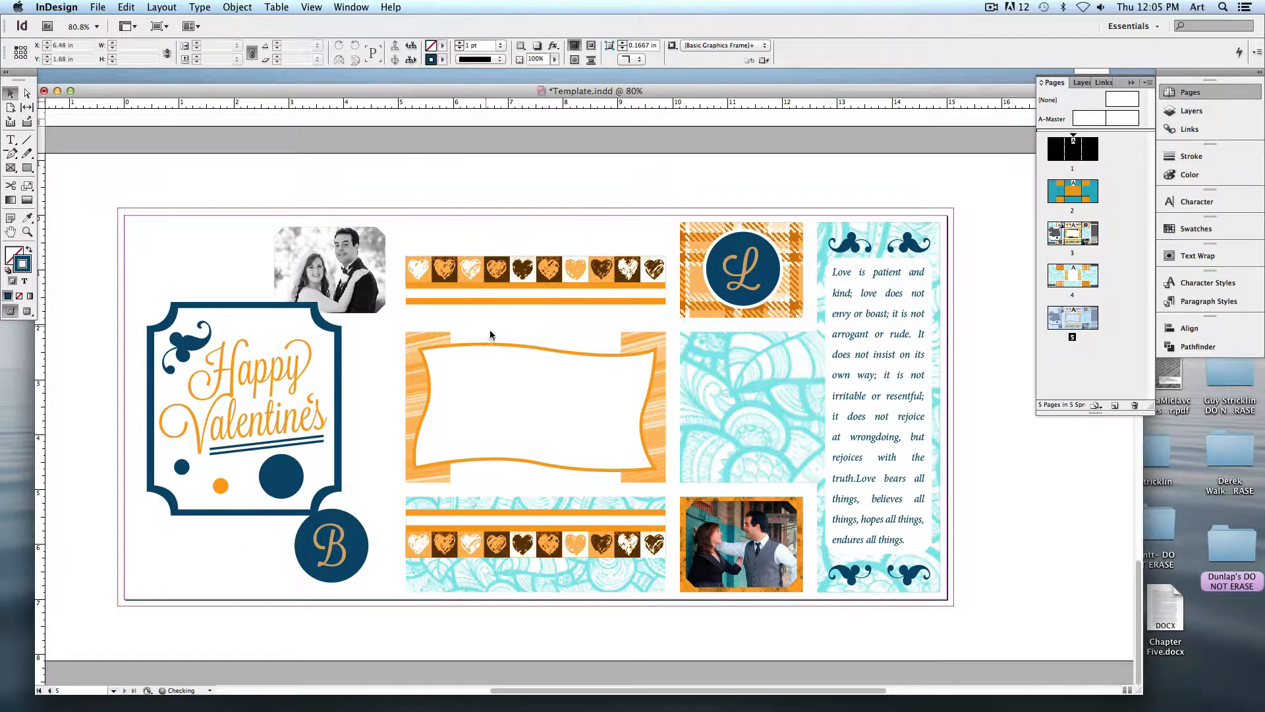
- Delete both orange side panels behind the wavy frame and the turquoise pattern behind the lower heart strip from page 5
left_click(421, 339)
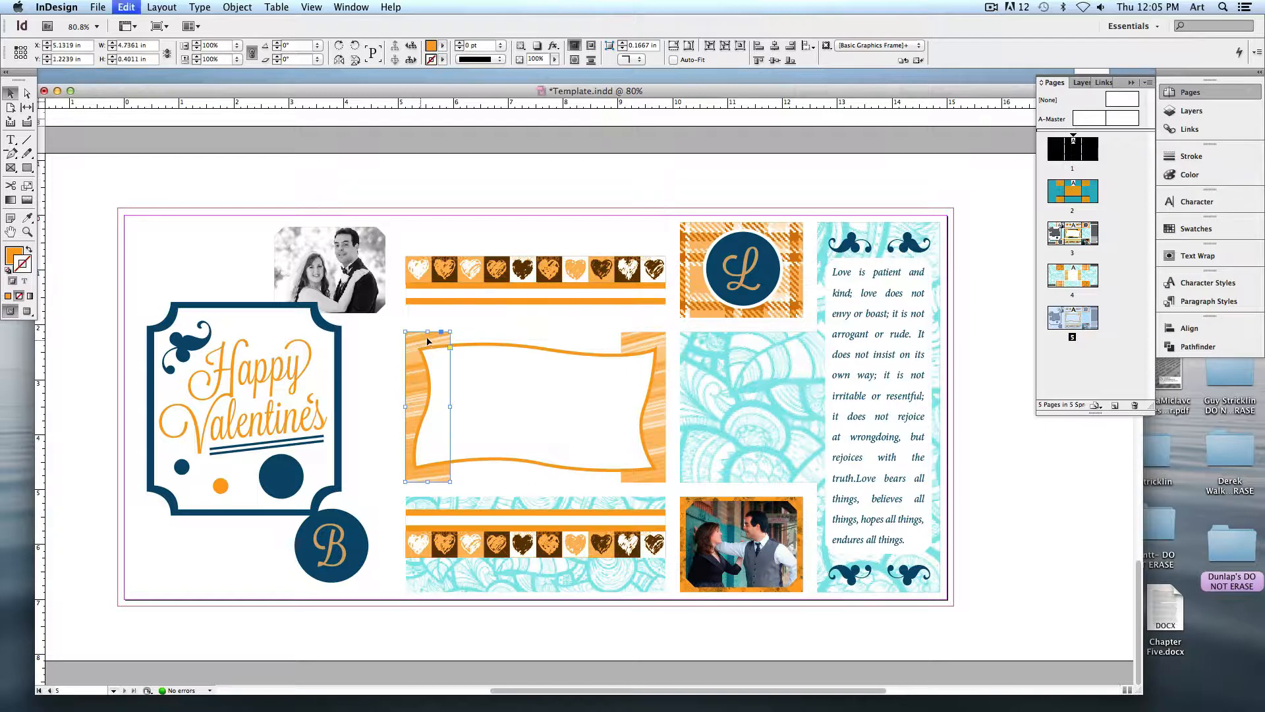
key("Delete")
left_click(629, 338)
key("Delete")
left_click(496, 504)
key("Delete")
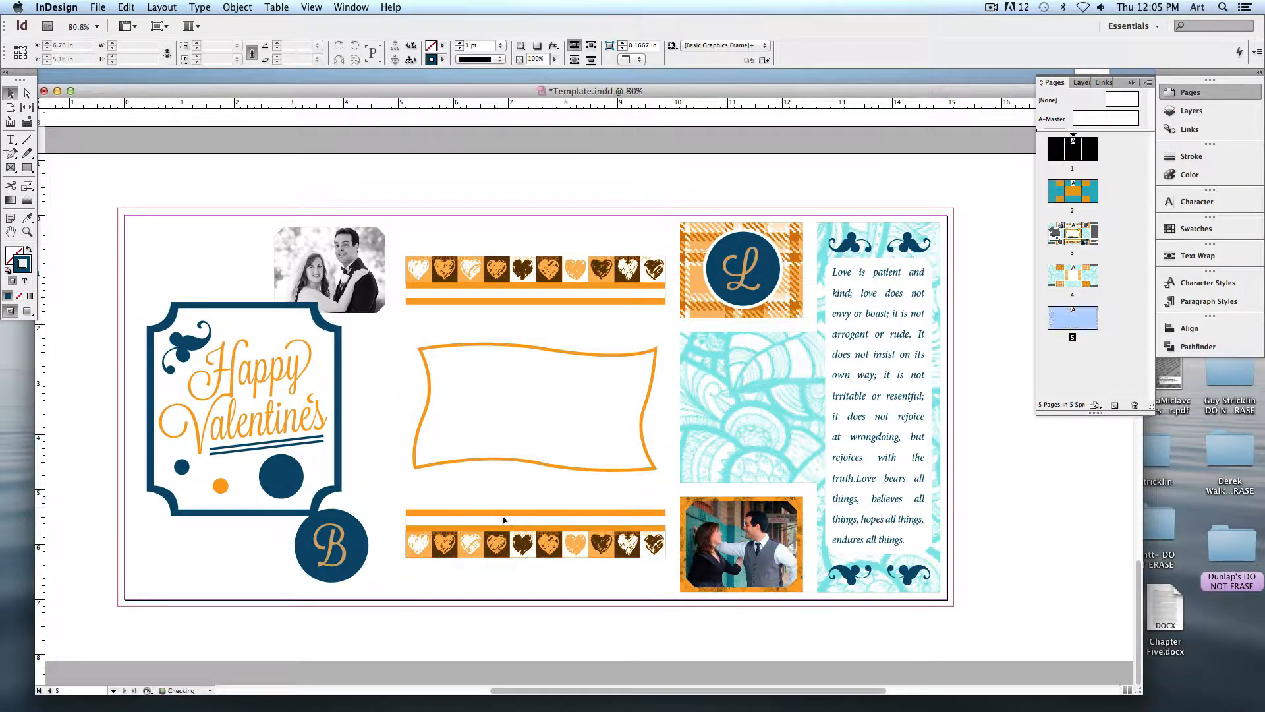
- Delete the colour couple photo and the L monogram with its navy circle from page 5
left_click(741, 544)
key("Delete")
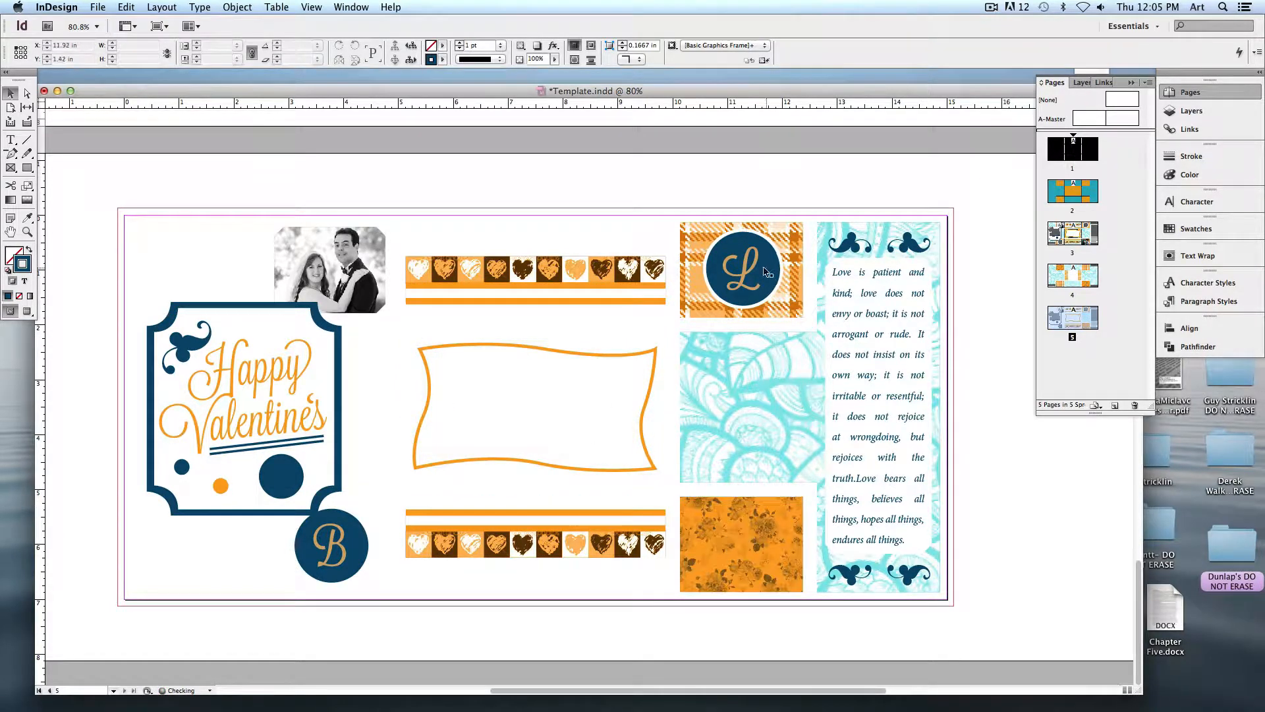
left_click(753, 282)
key("Delete")
left_click(753, 282)
key("Delete")
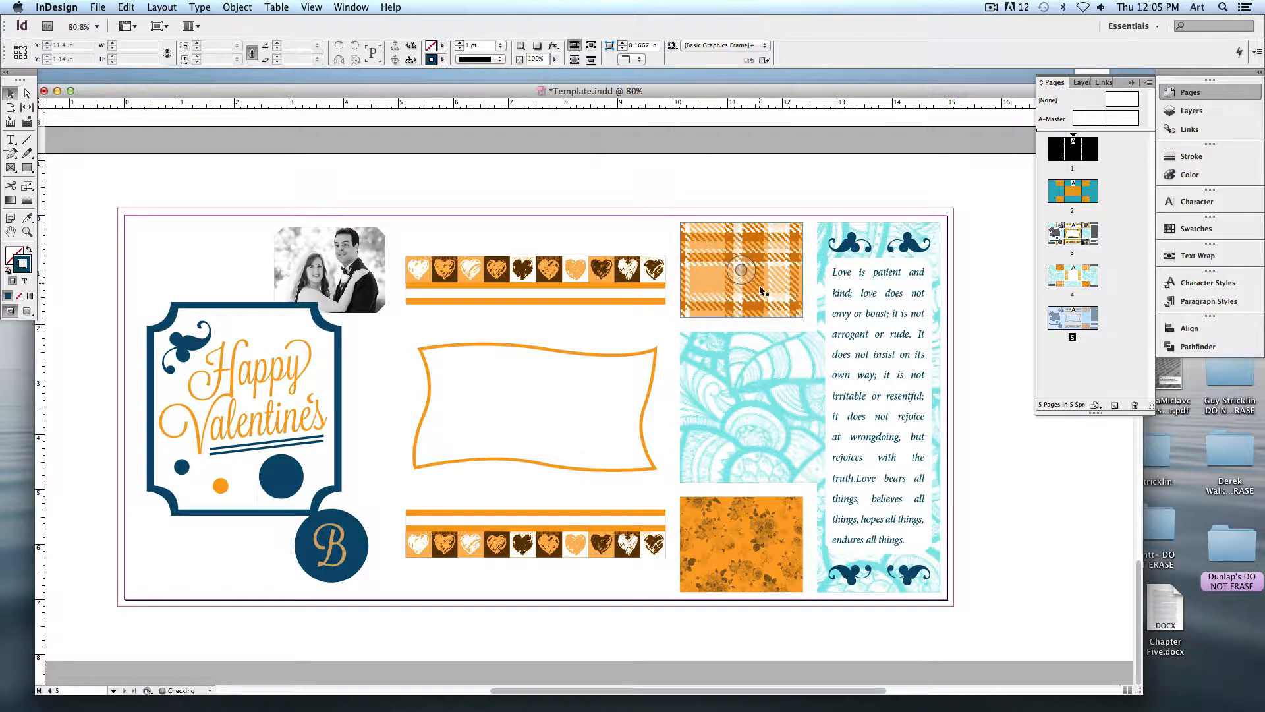
- Delete the turquoise pattern behind the verse and the four navy flourishes above and below it from page 5
left_click(822, 228)
key("Delete")
left_click(850, 244)
key("Delete")
left_click(909, 244)
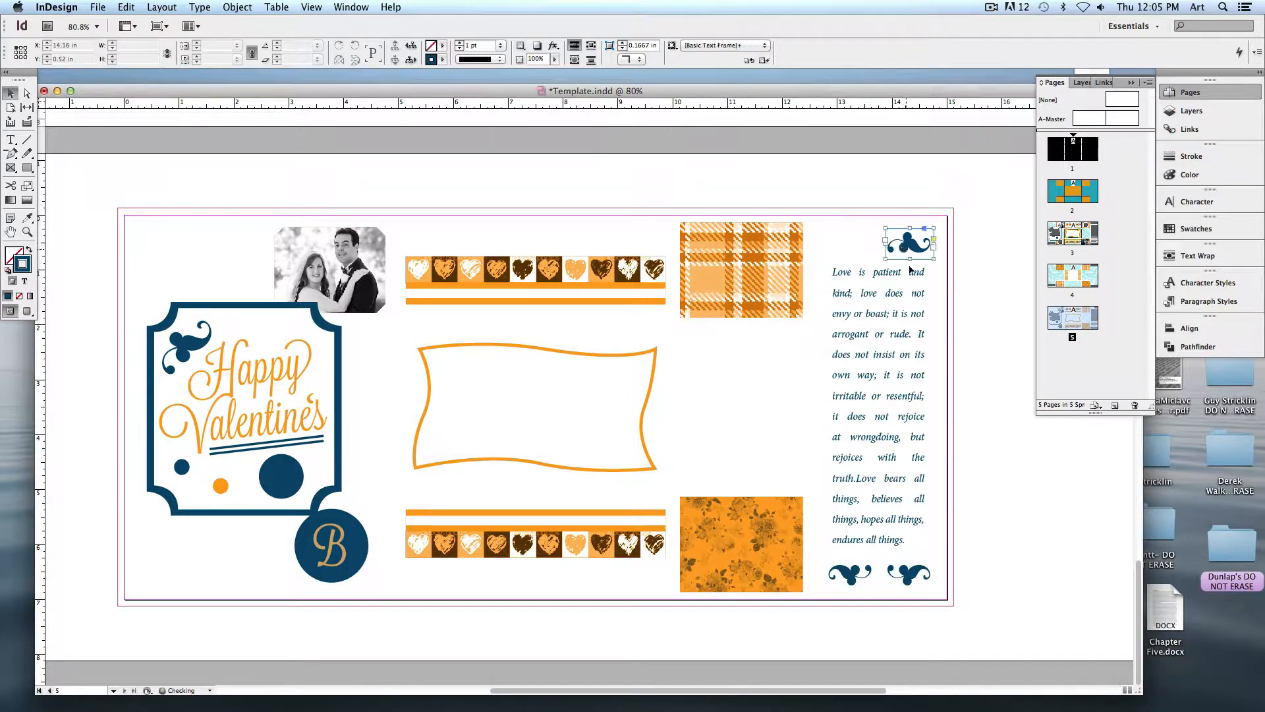
key("Delete")
left_click(910, 573)
key("Delete")
left_click(850, 573)
key("Delete")
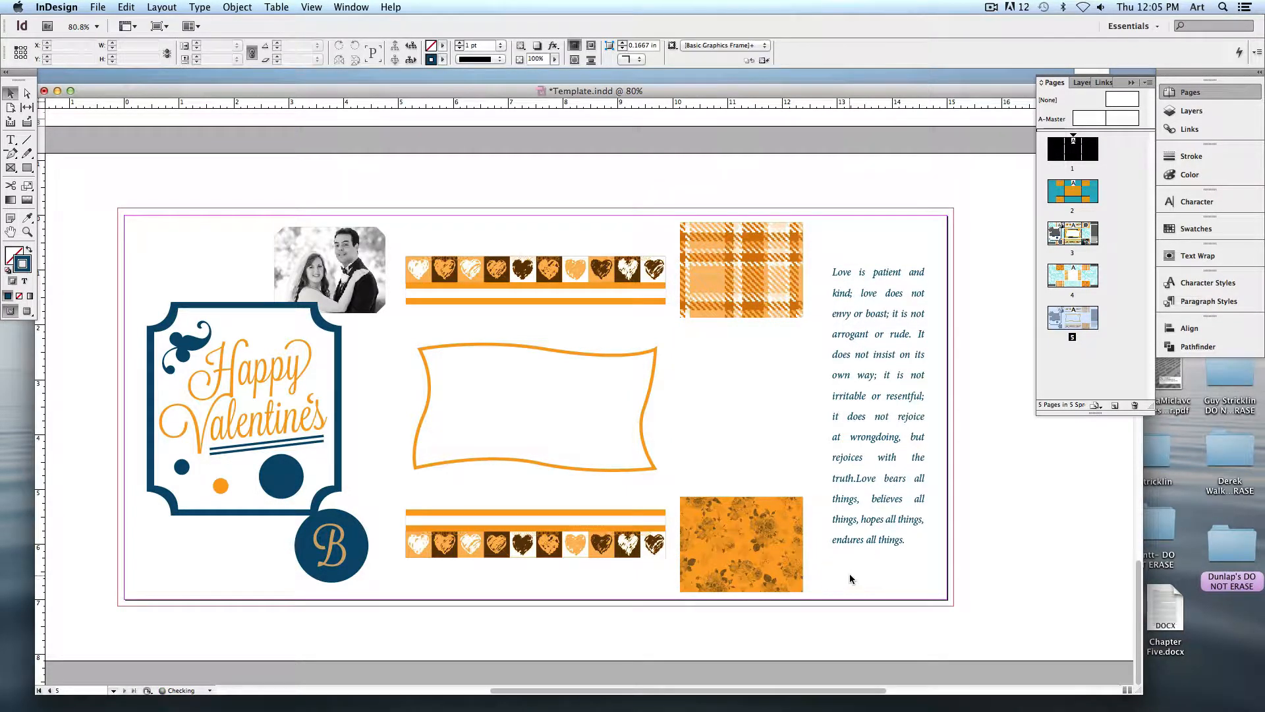
- Give the verse text frame on page 5 a navy outline with a 0.25 pt stroke
left_click(834, 348)
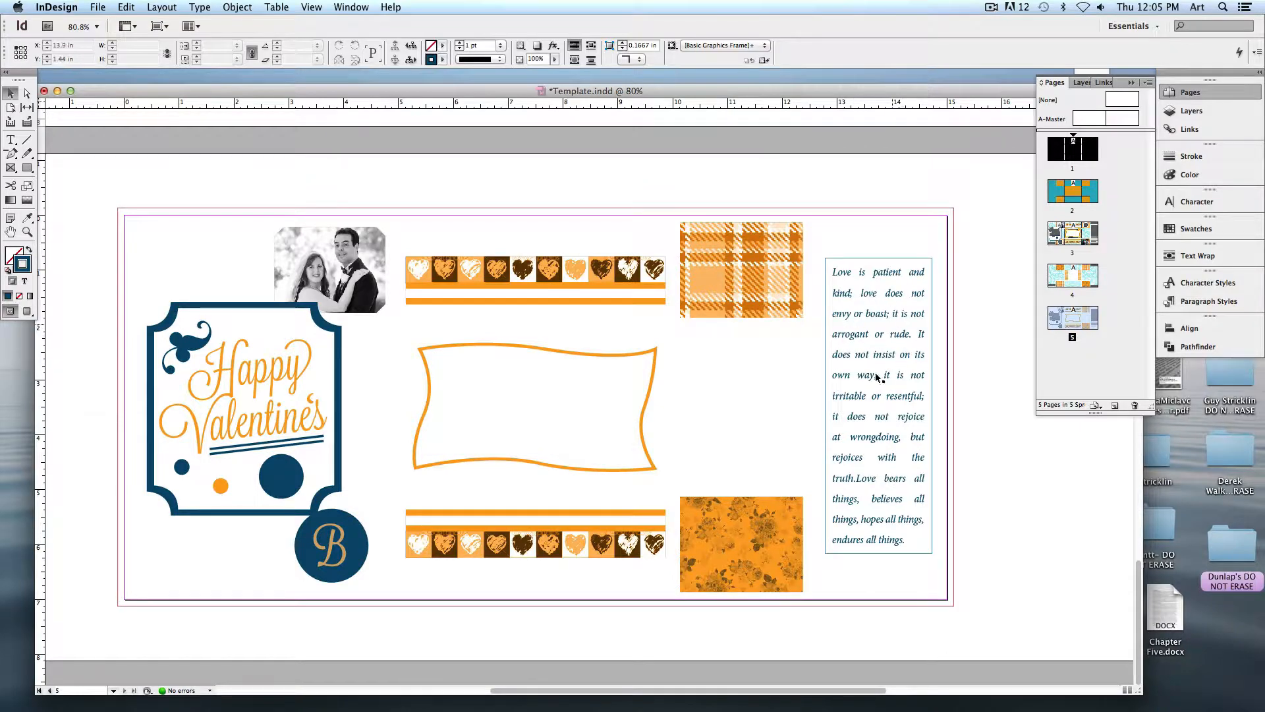
scroll(878, 377, "up", 10)
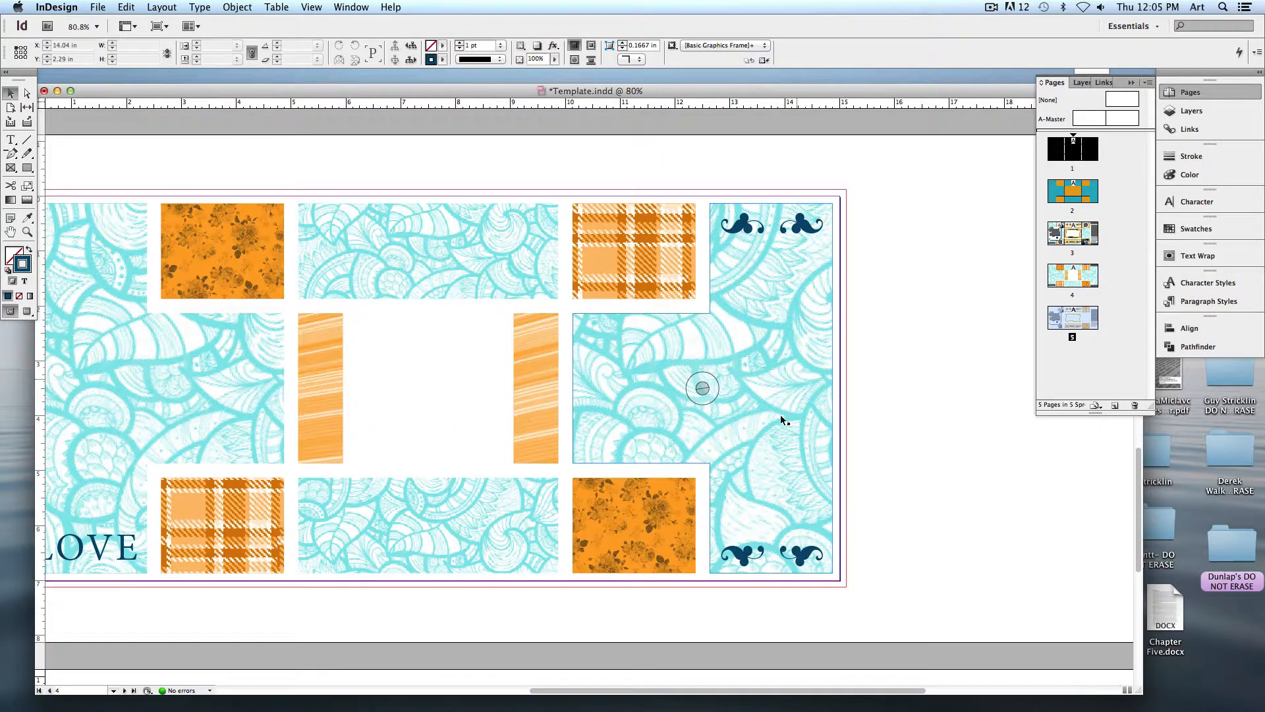
scroll(780, 414, "down", 10)
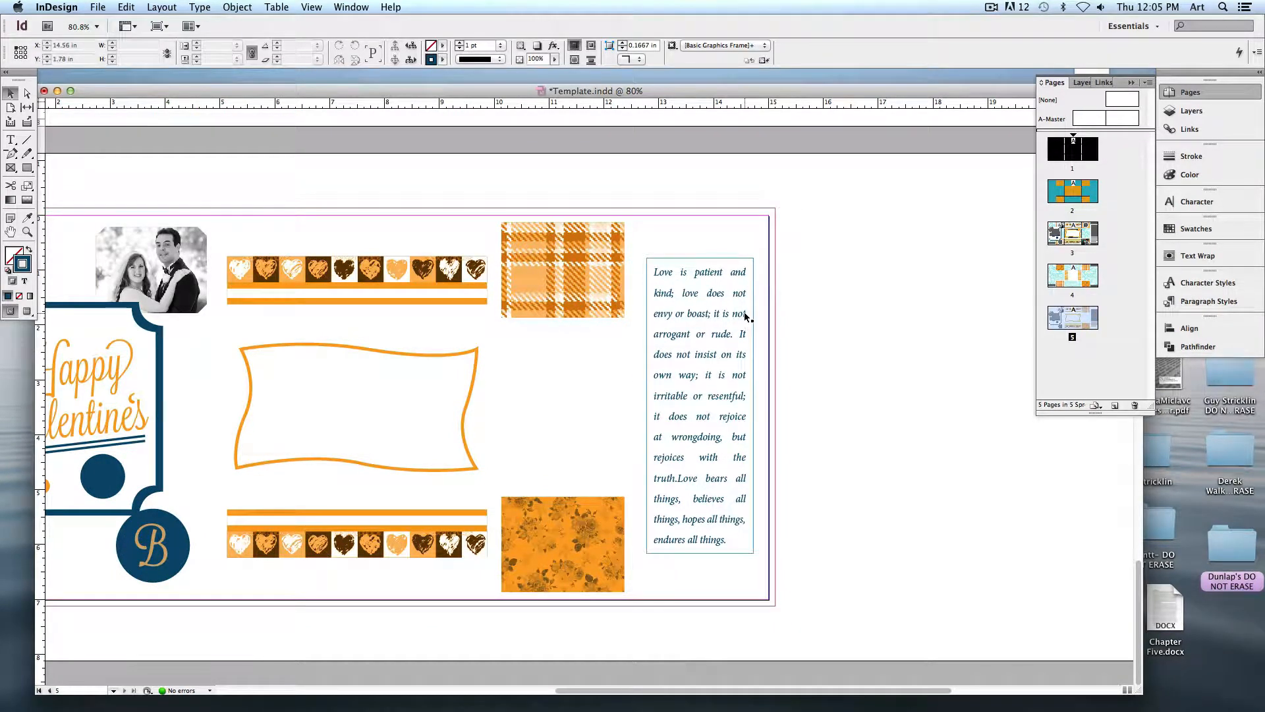
key("super+equal")
key("super+equal")
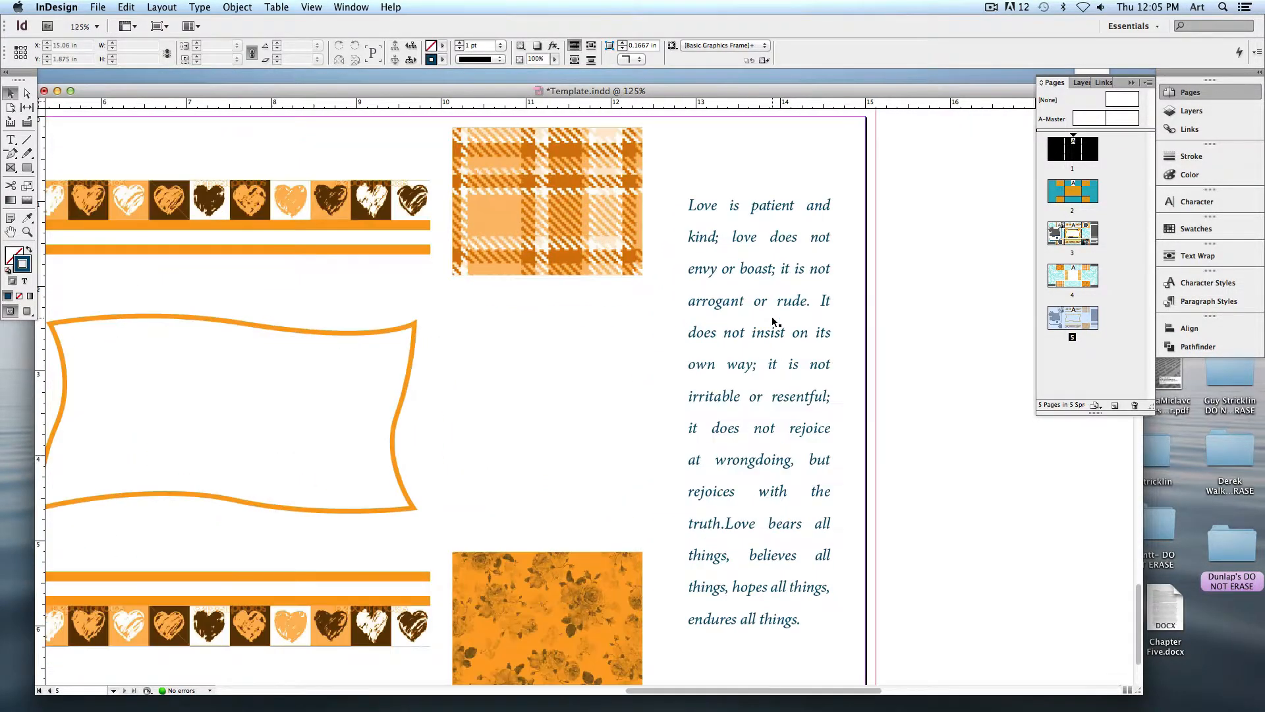
left_click_drag(773, 317, 614, 298)
left_click(614, 299)
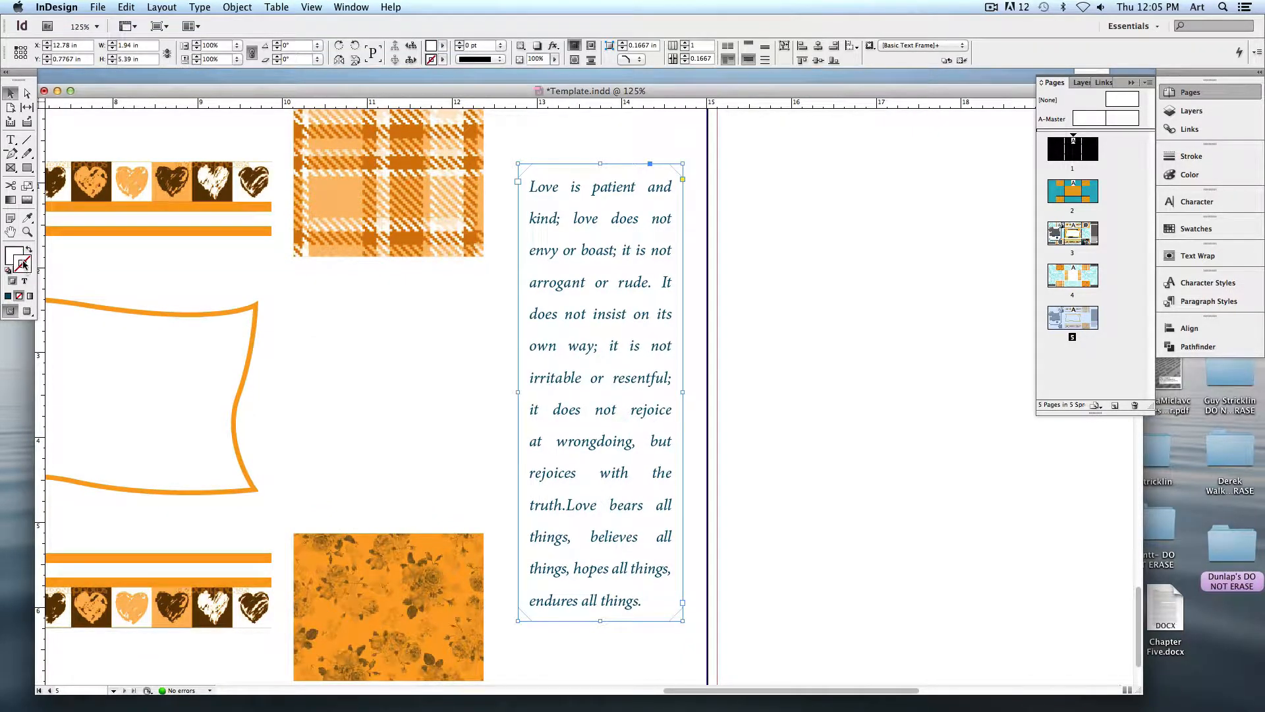
left_click(9, 297)
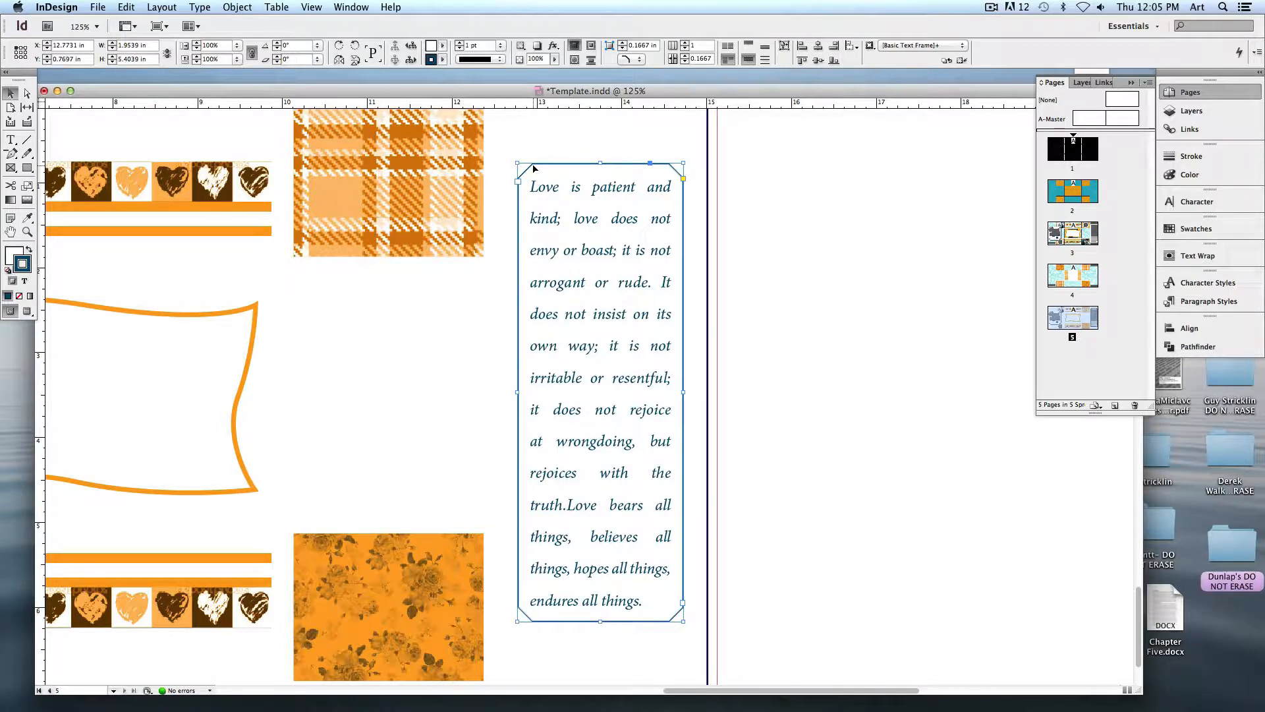
left_click(501, 44)
left_click(478, 59)
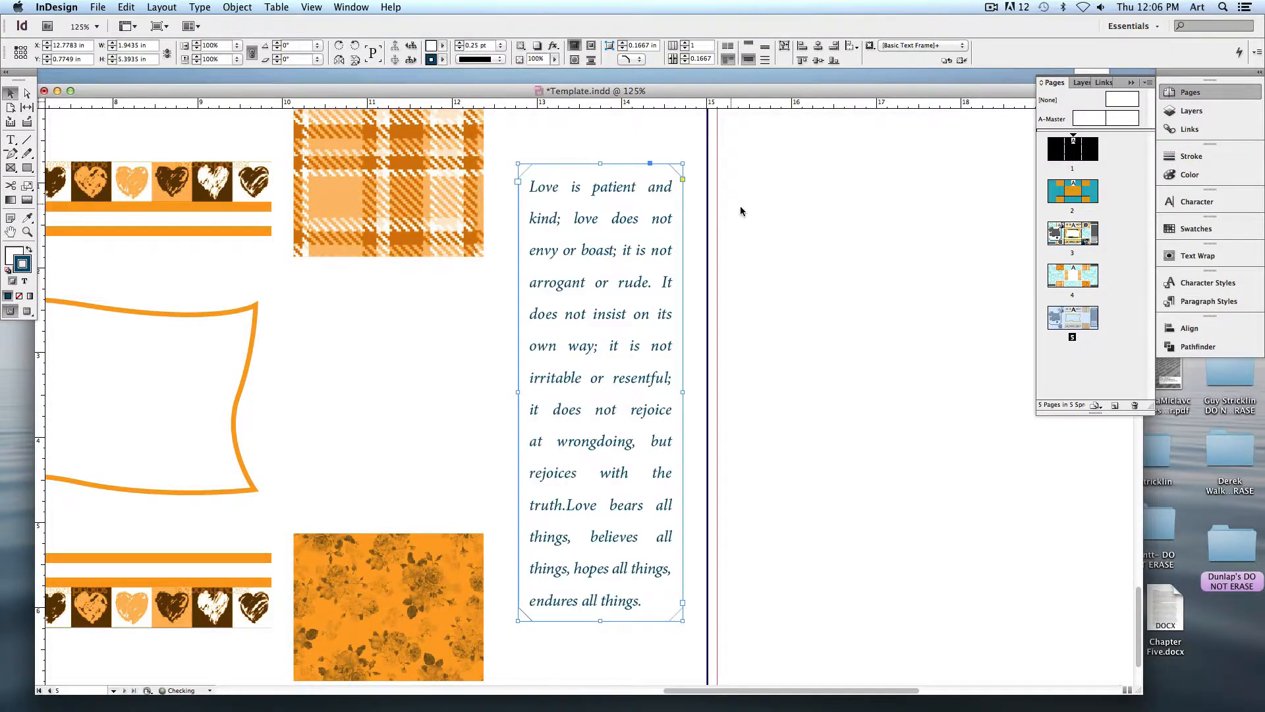
left_click(743, 207)
left_click(684, 215)
left_click(694, 218)
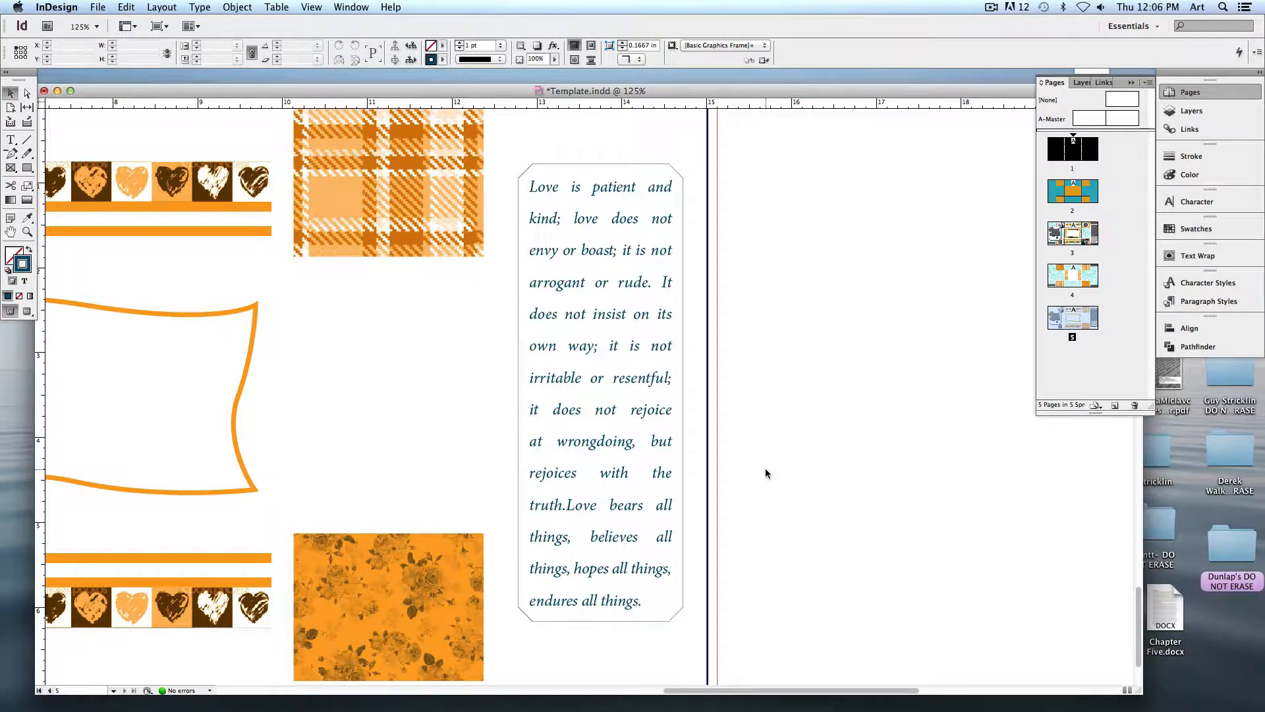
- Move the black-and-white couple photo on page 5 between the plaid and orange floral tiles, to about X 10.42 in, Y 2.69 in
key("super+minus")
key("super+minus")
key("super+minus")
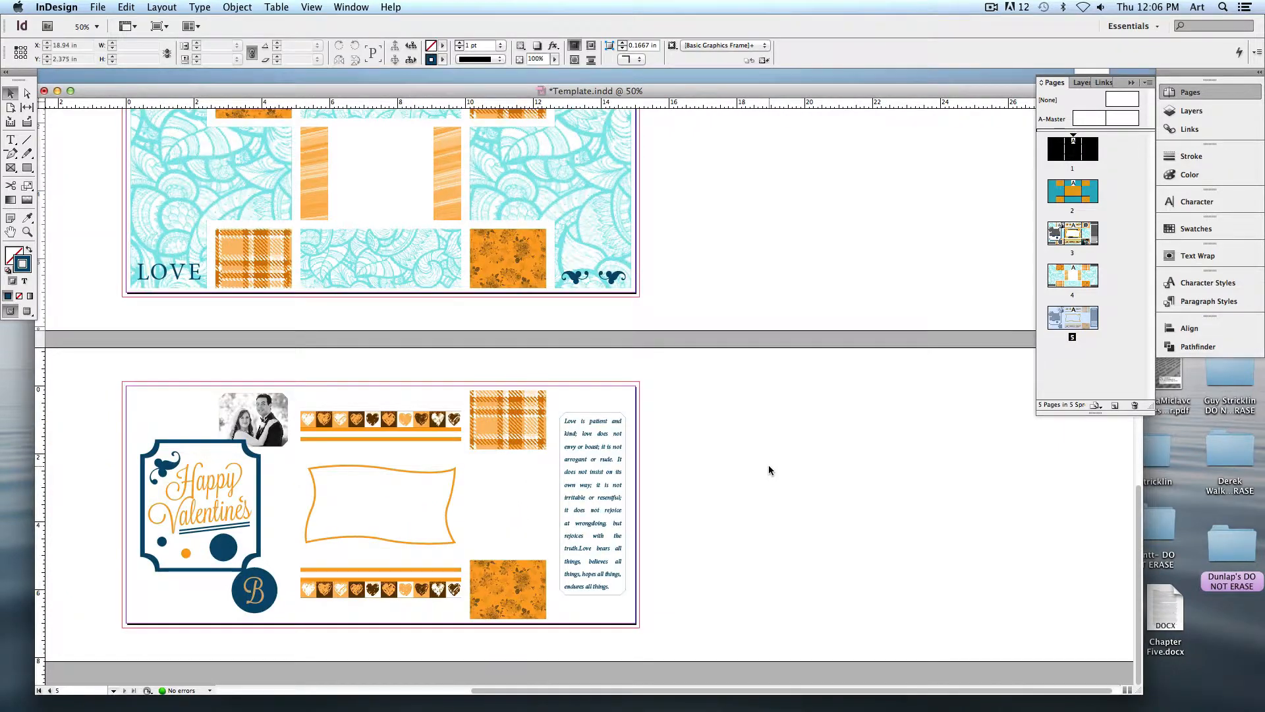
key("super+equal")
left_click_drag(427, 454, 624, 221)
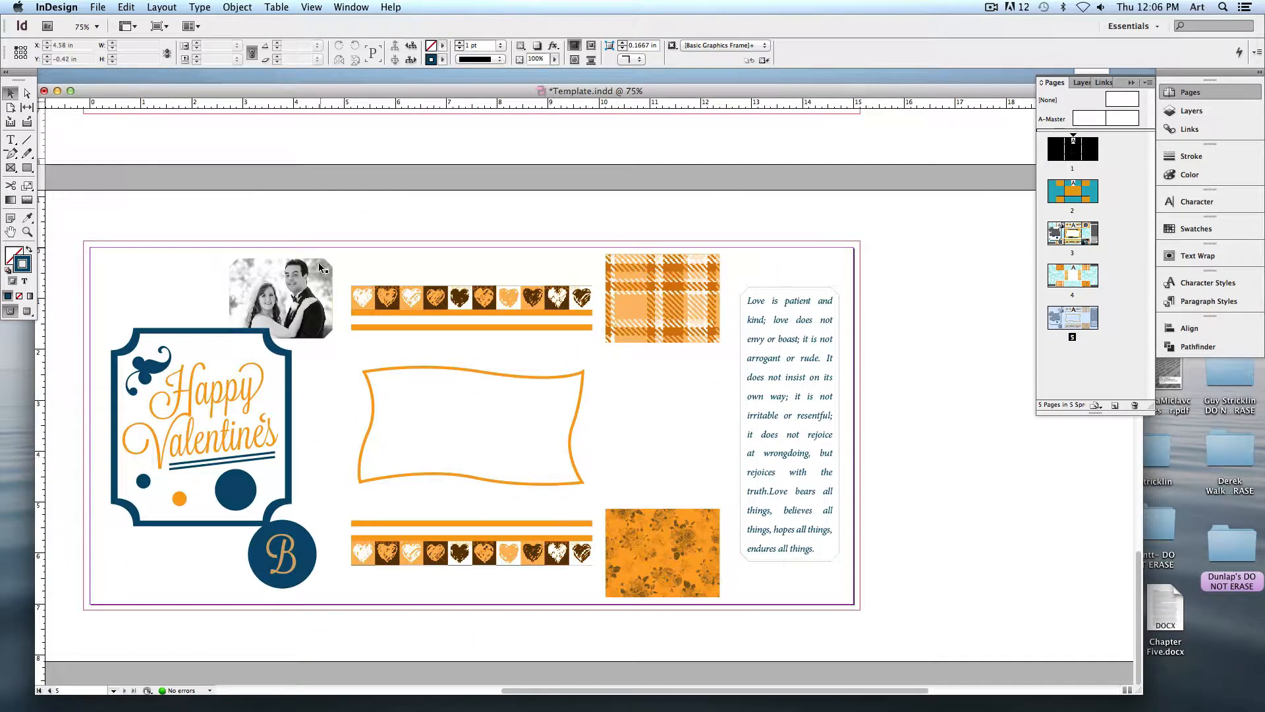
left_click_drag(321, 265, 712, 391)
- Separate the B monogram from the Happy Valentine's frame by shifting the monogram slightly and moving the frame up
left_click(283, 554)
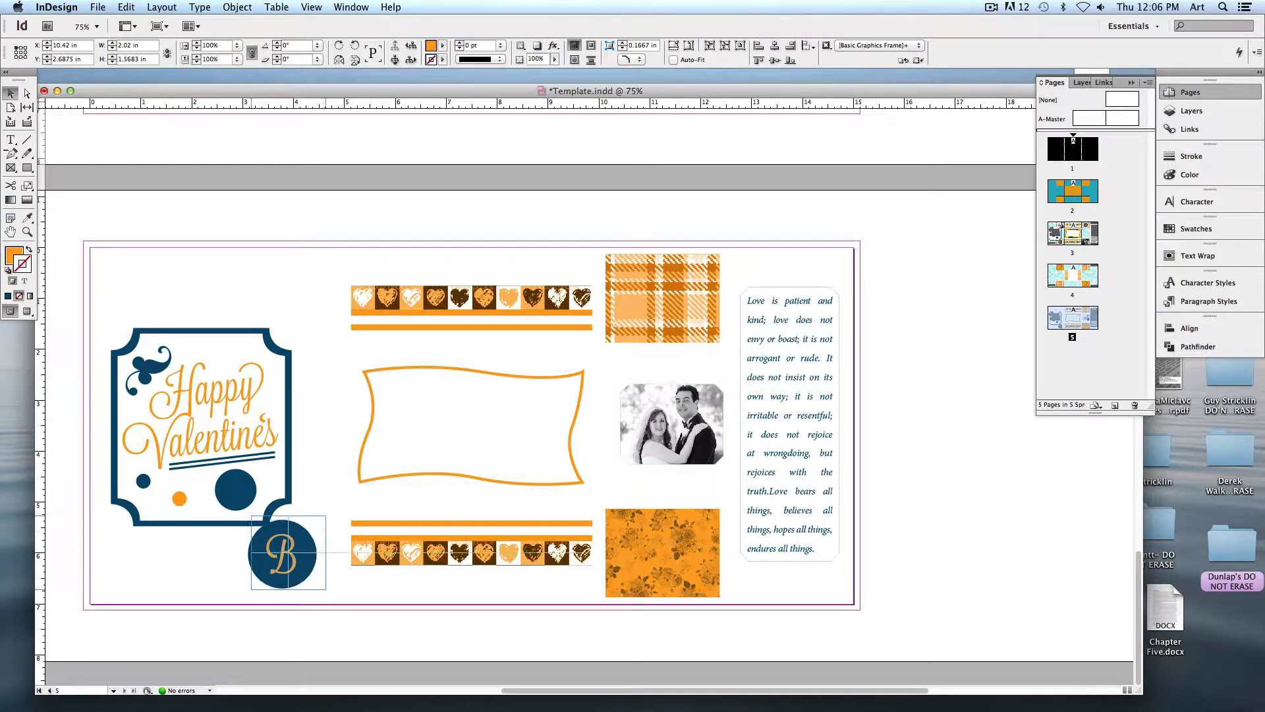
key("super+z")
mouse_move(306, 526)
left_mouse_down()
mouse_move(292, 557)
mouse_move(334, 476)
mouse_move(339, 414)
mouse_move(317, 527)
mouse_move(337, 429)
mouse_move(311, 538)
mouse_move(296, 548)
left_mouse_up()
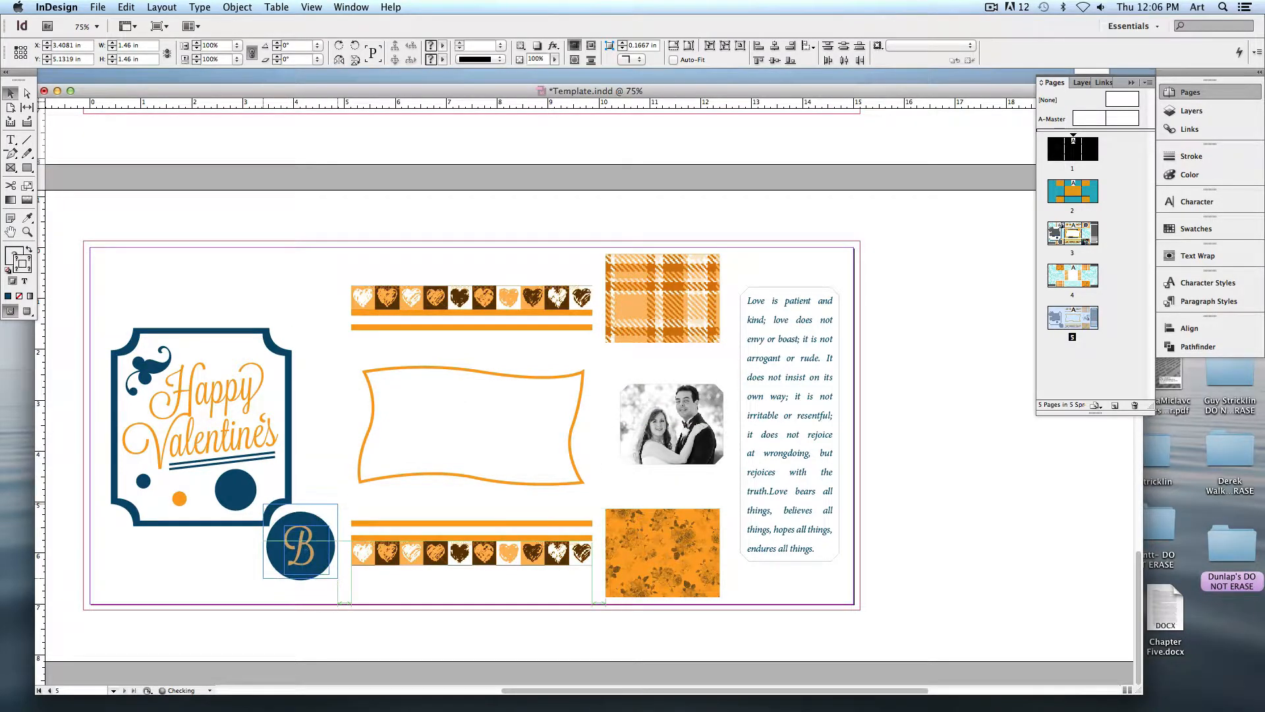
left_click_drag(260, 450, 272, 415)
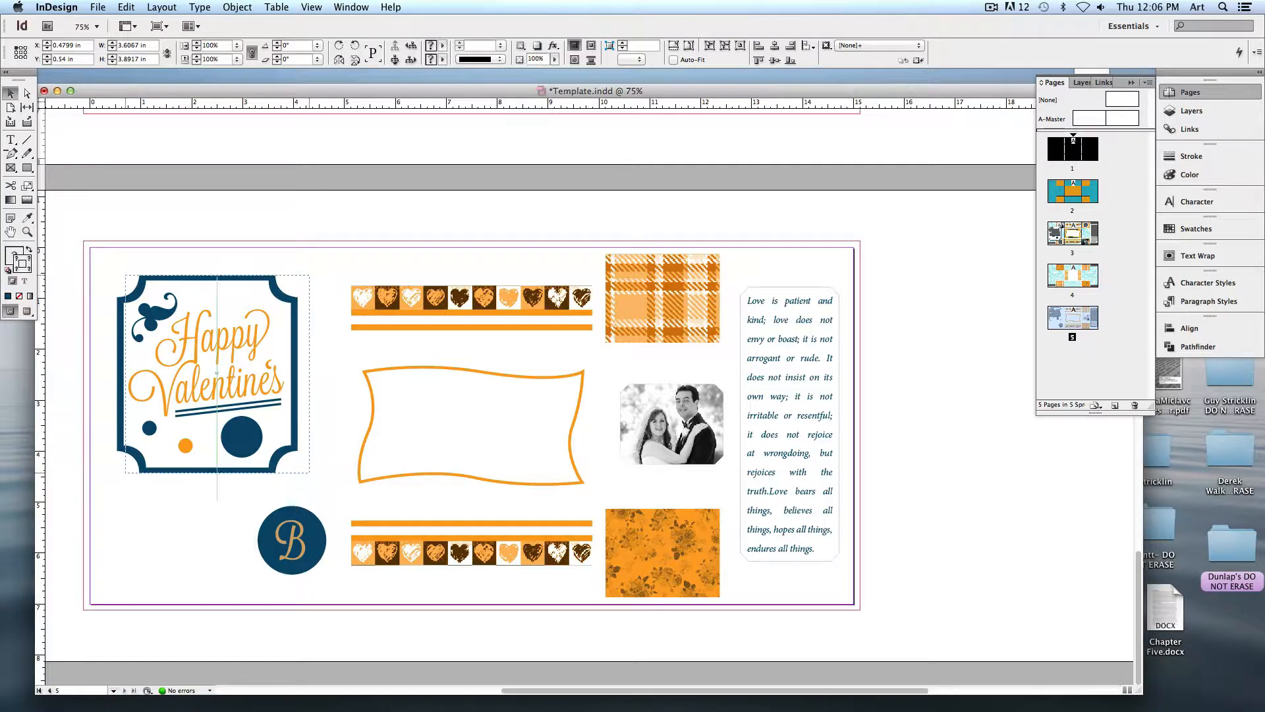
left_click(943, 456)
- Delete the plaid tile and the orange floral tile from page 5, since both patterns are already on page 4
scroll(920, 437, "up", 10)
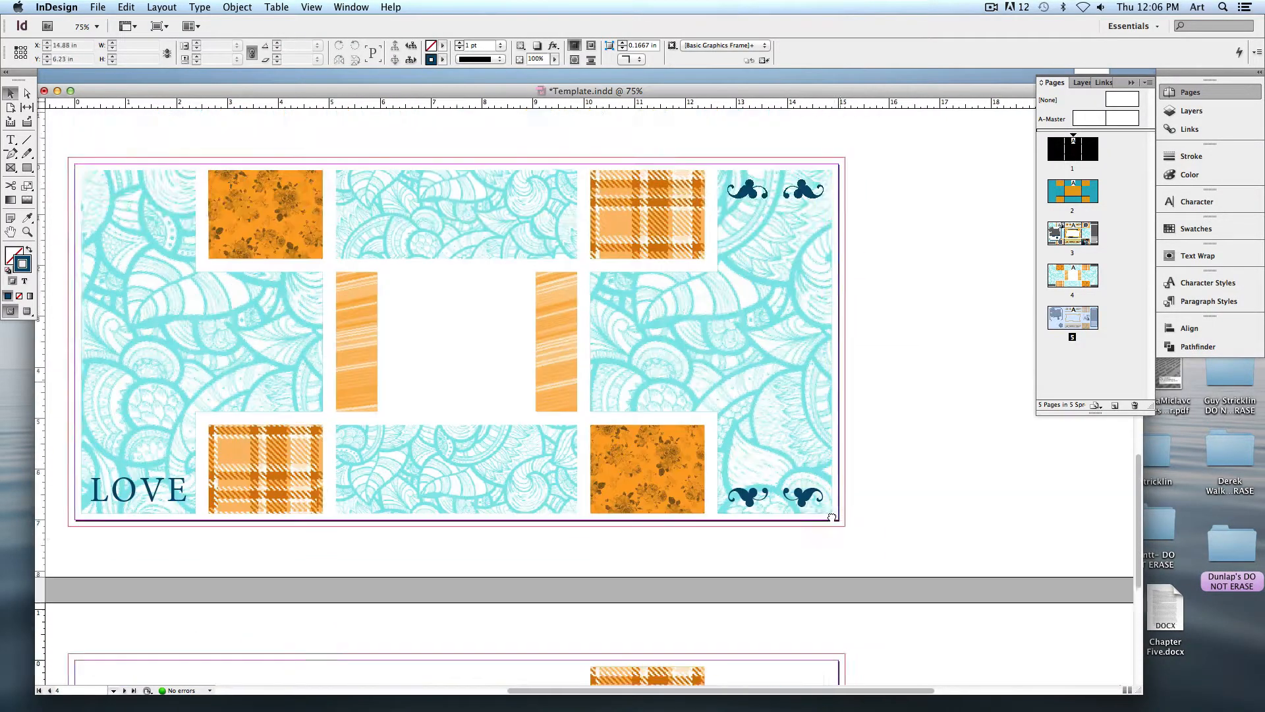
scroll(834, 476, "up", 8)
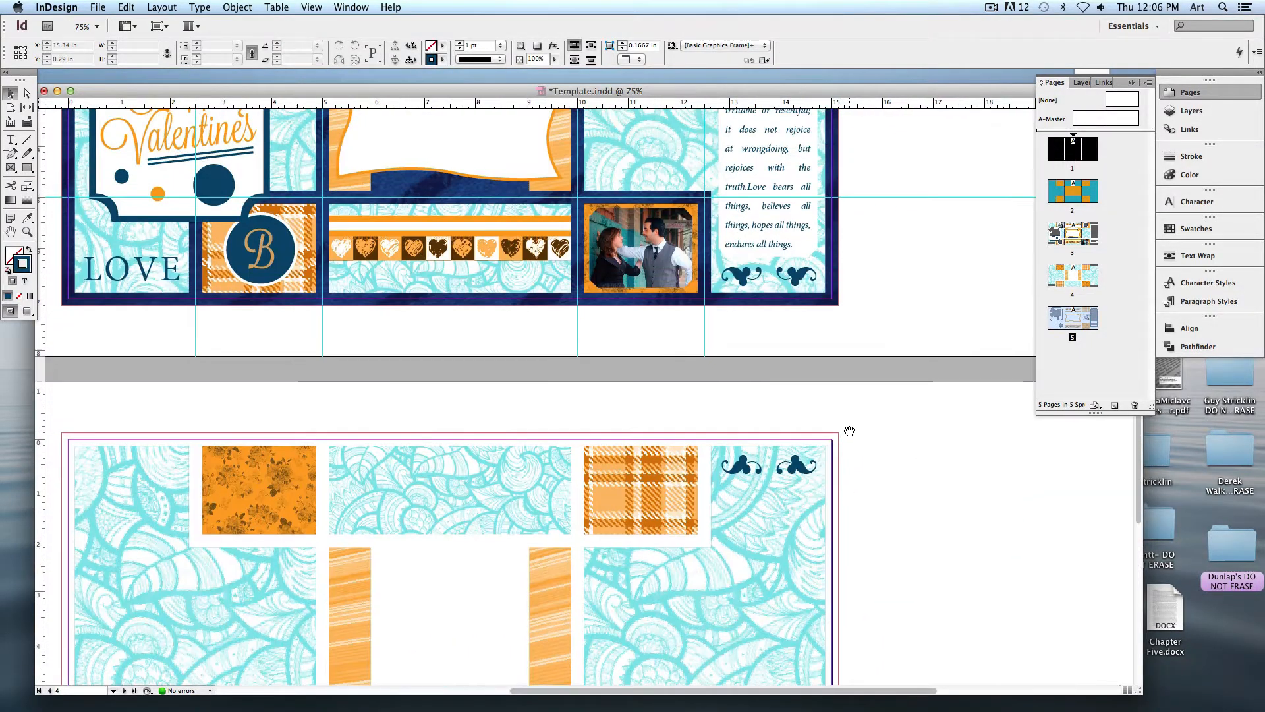
scroll(848, 493, "down", 15)
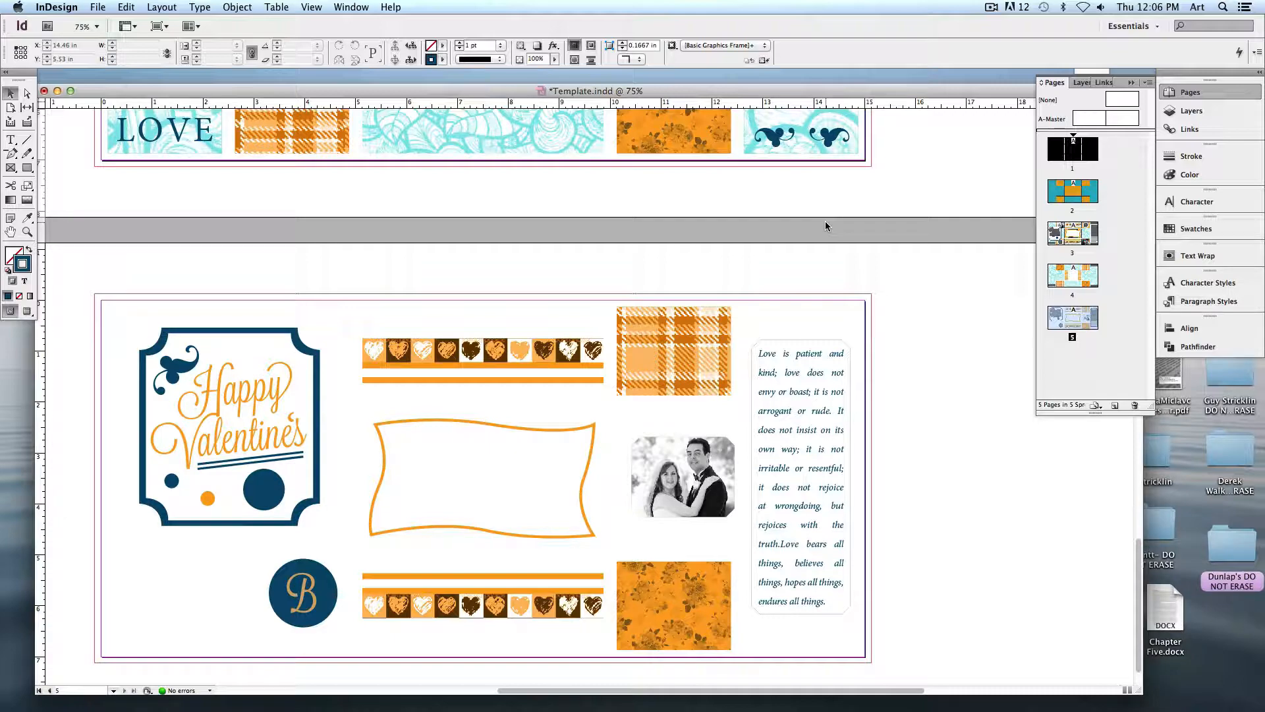
scroll(826, 224, "up", 6)
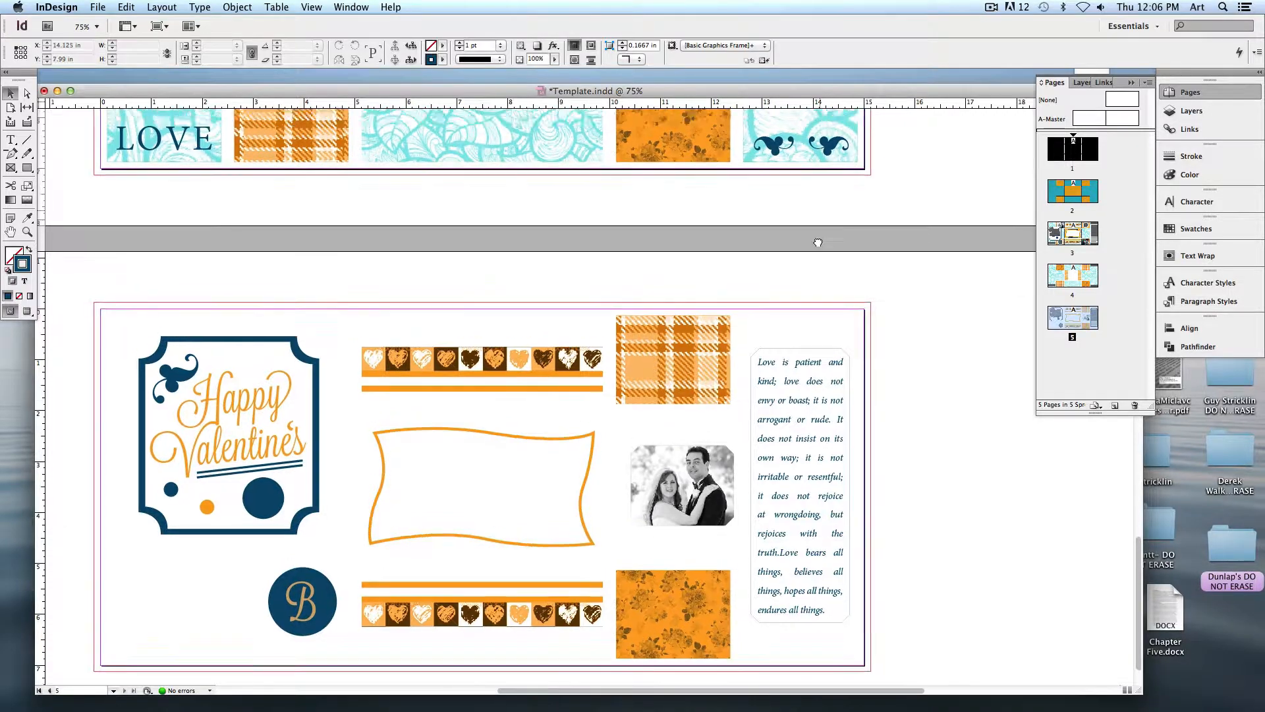
scroll(841, 259, "down", 3)
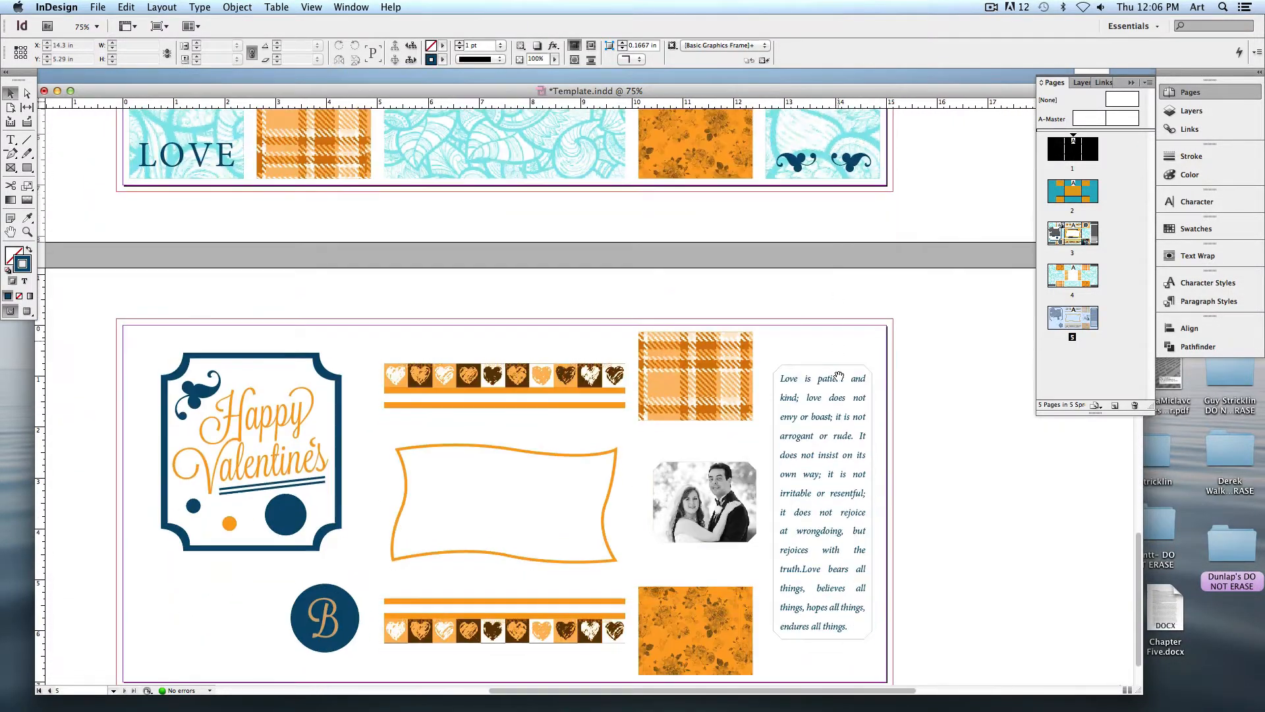
left_click(750, 372)
key("super+z")
key("super+z")
key("super+z")
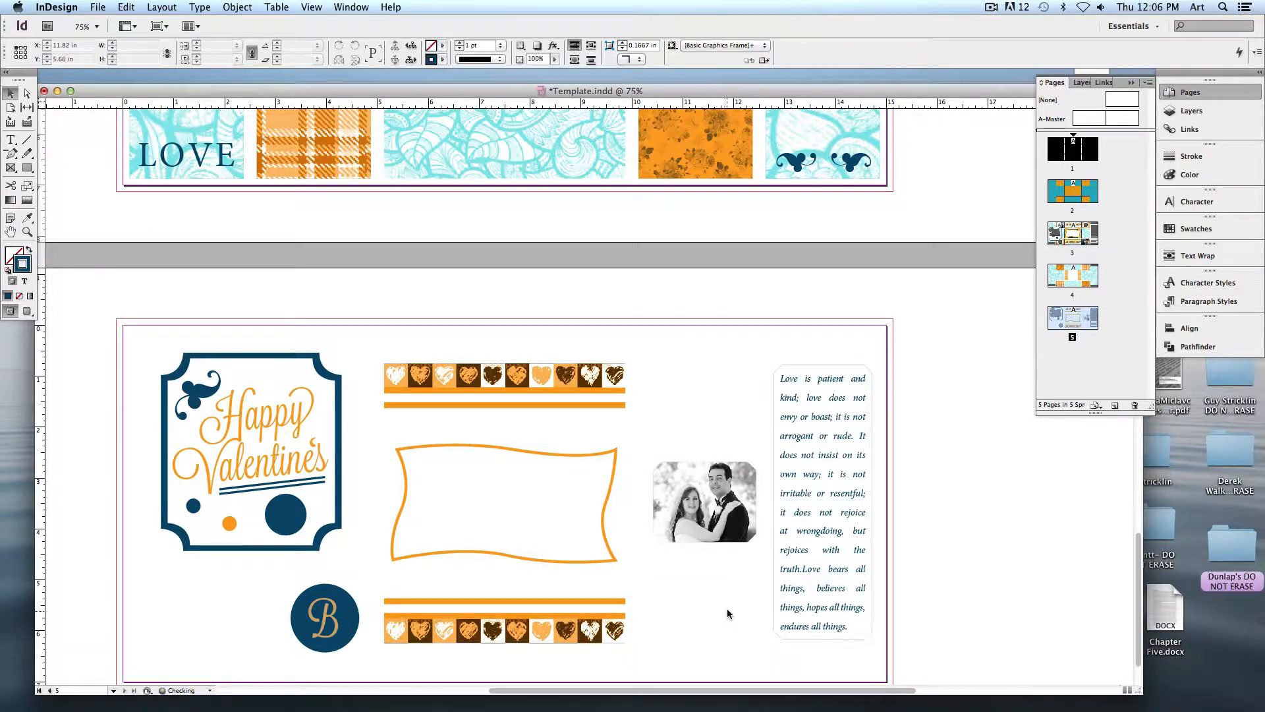
- Copy the colour couple photo from page 3 to page 5 and place it above the black-and-white photo, at about X 10.31 in, Y 0.72 in
scroll(751, 341, "up", 8)
left_click(720, 219)
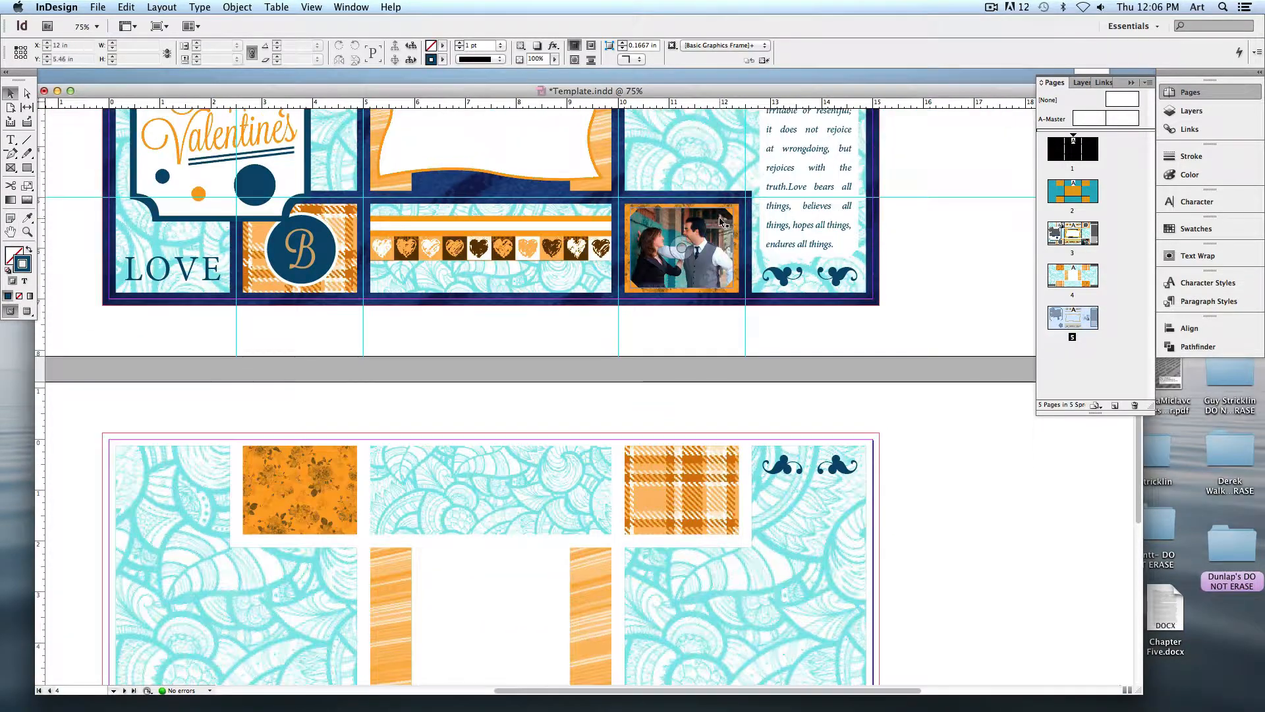
key("super+z")
scroll(729, 471, "down", 10)
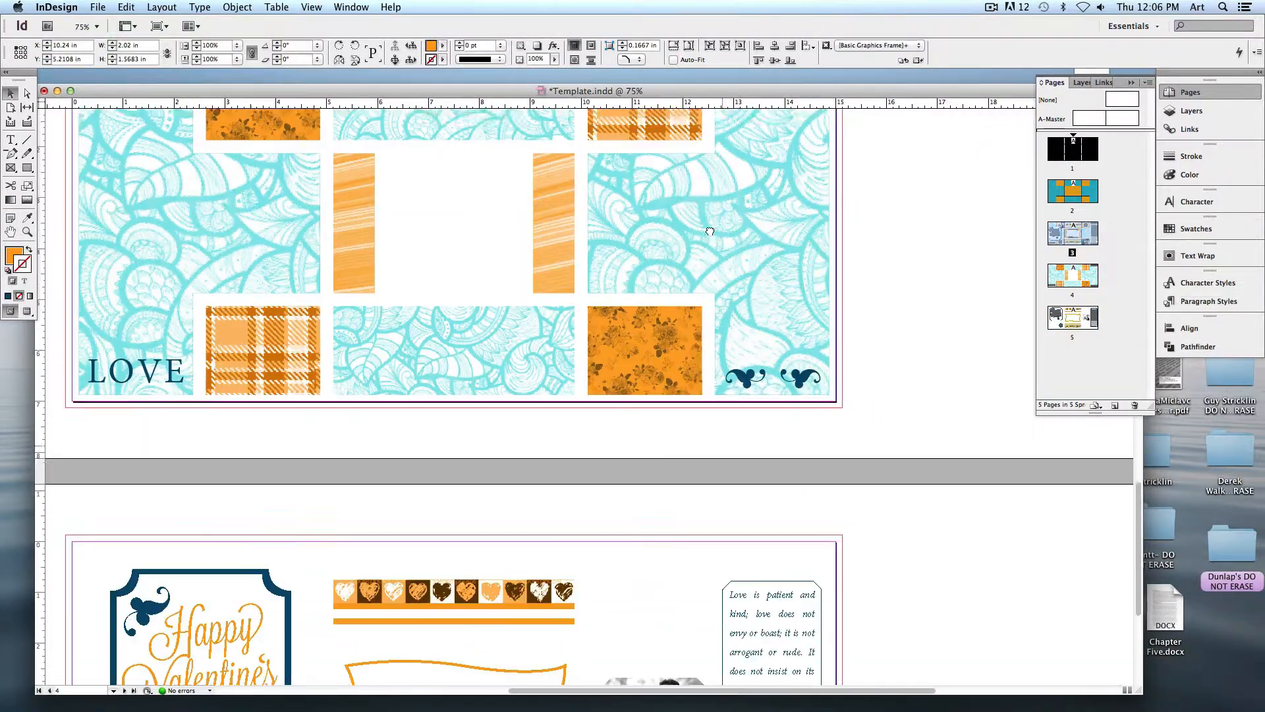
key("super+v")
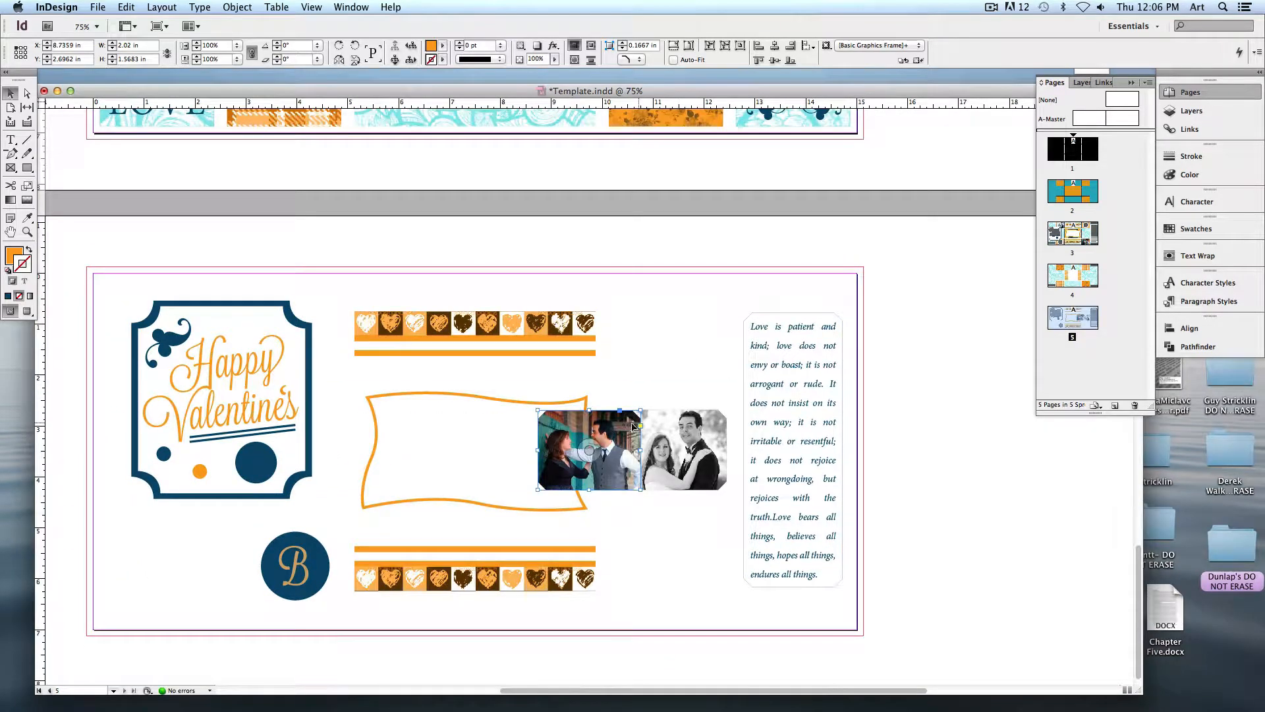
left_click_drag(589, 449, 682, 352)
- Copy the L monogram with its circle from page 3 to page 5 and place it below the black-and-white photo
scroll(749, 434, "up", 15)
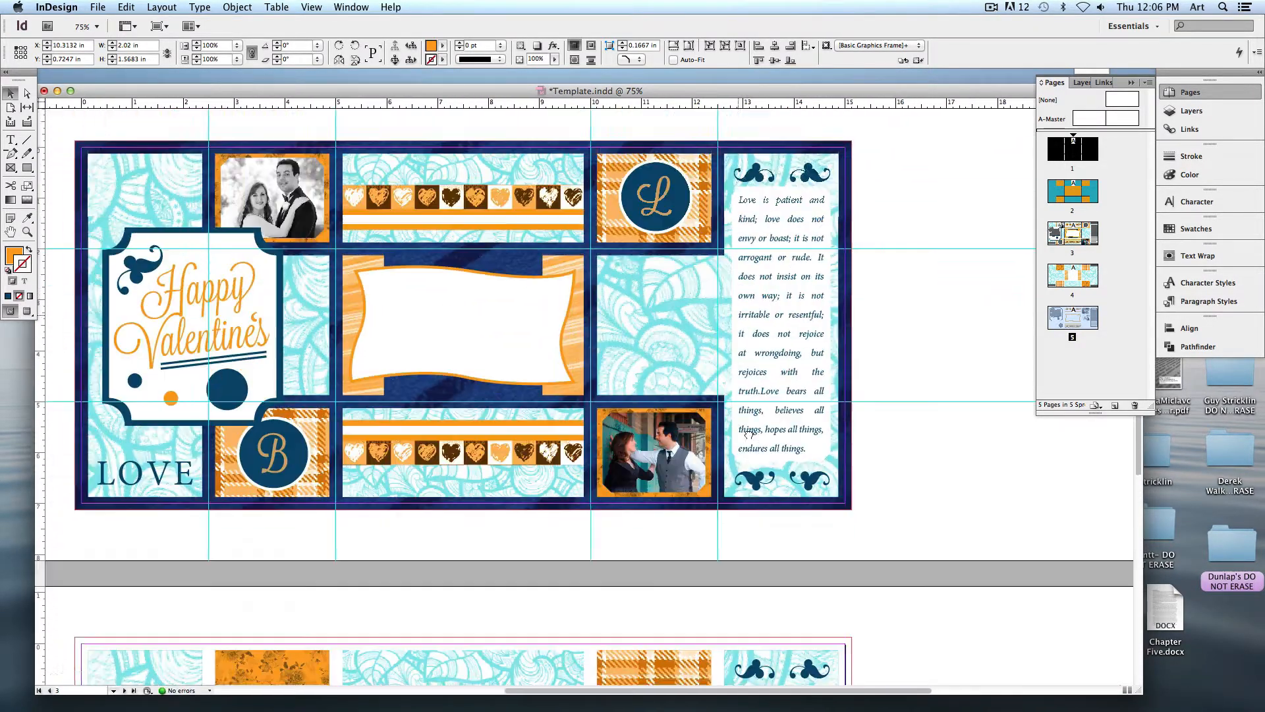
left_click(659, 210)
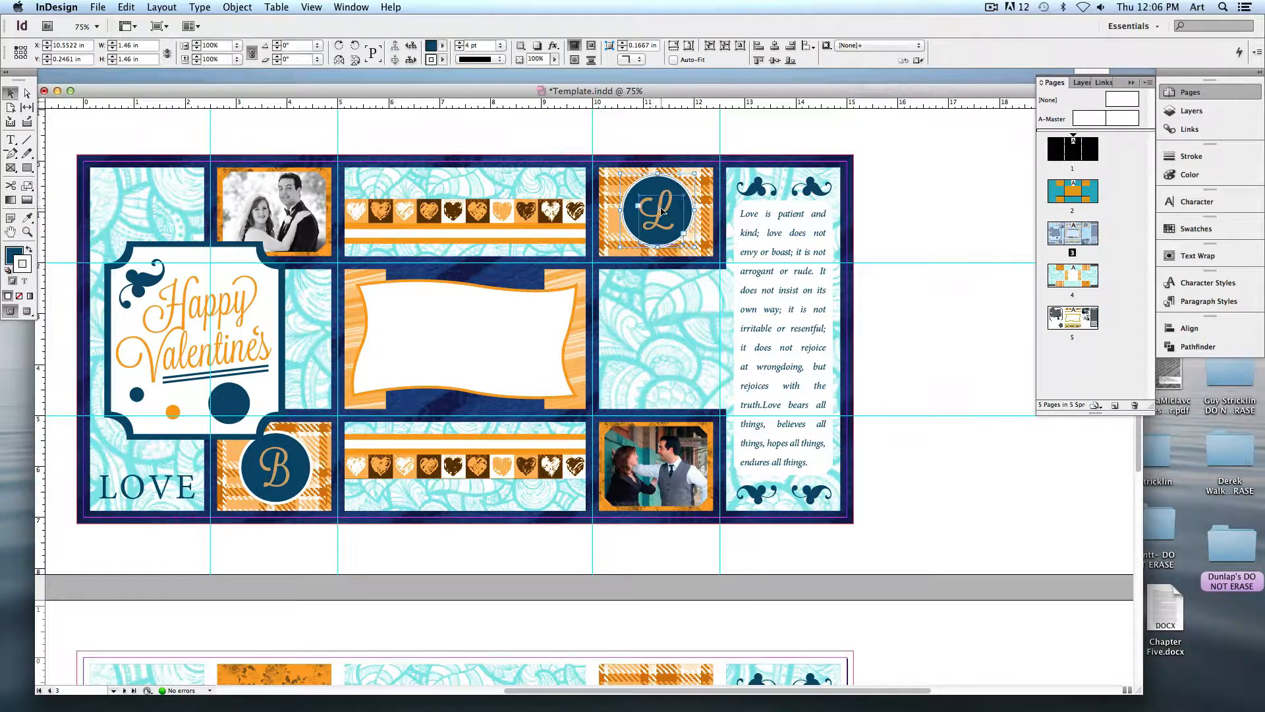
key("super+c")
scroll(698, 395, "down", 15)
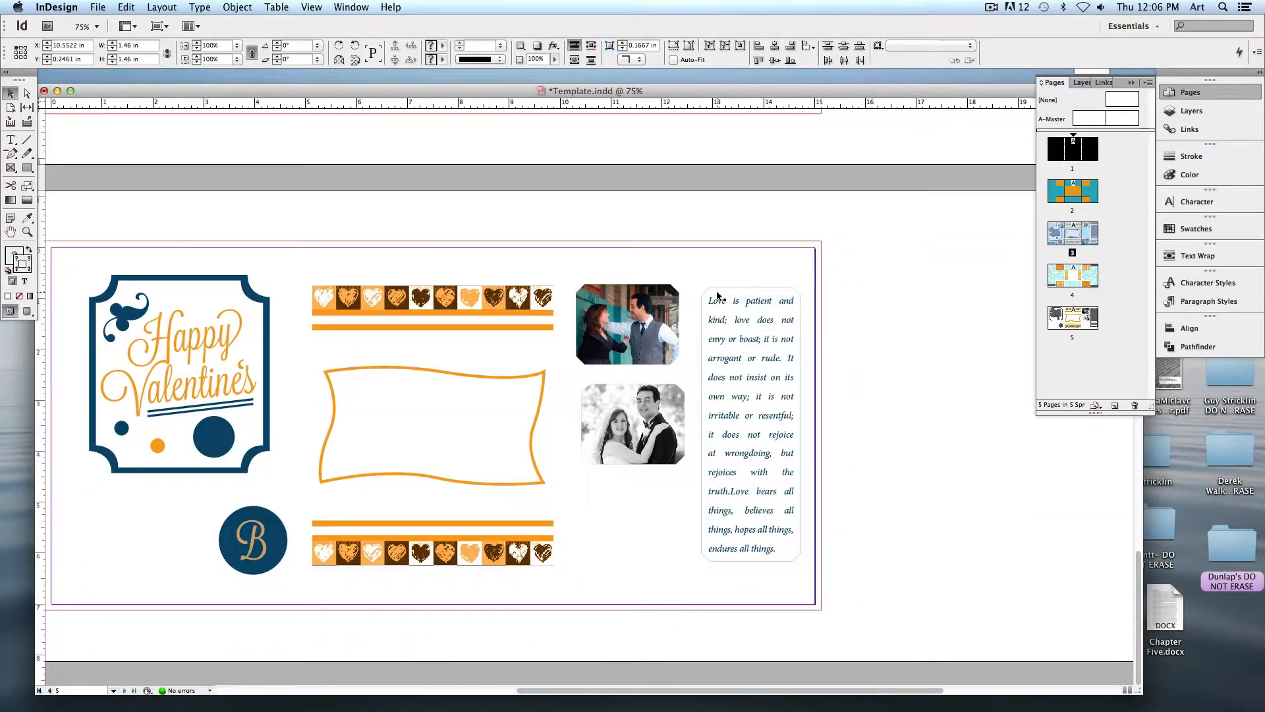
key("super+v")
left_click_drag(606, 412, 654, 510)
left_click(887, 493)
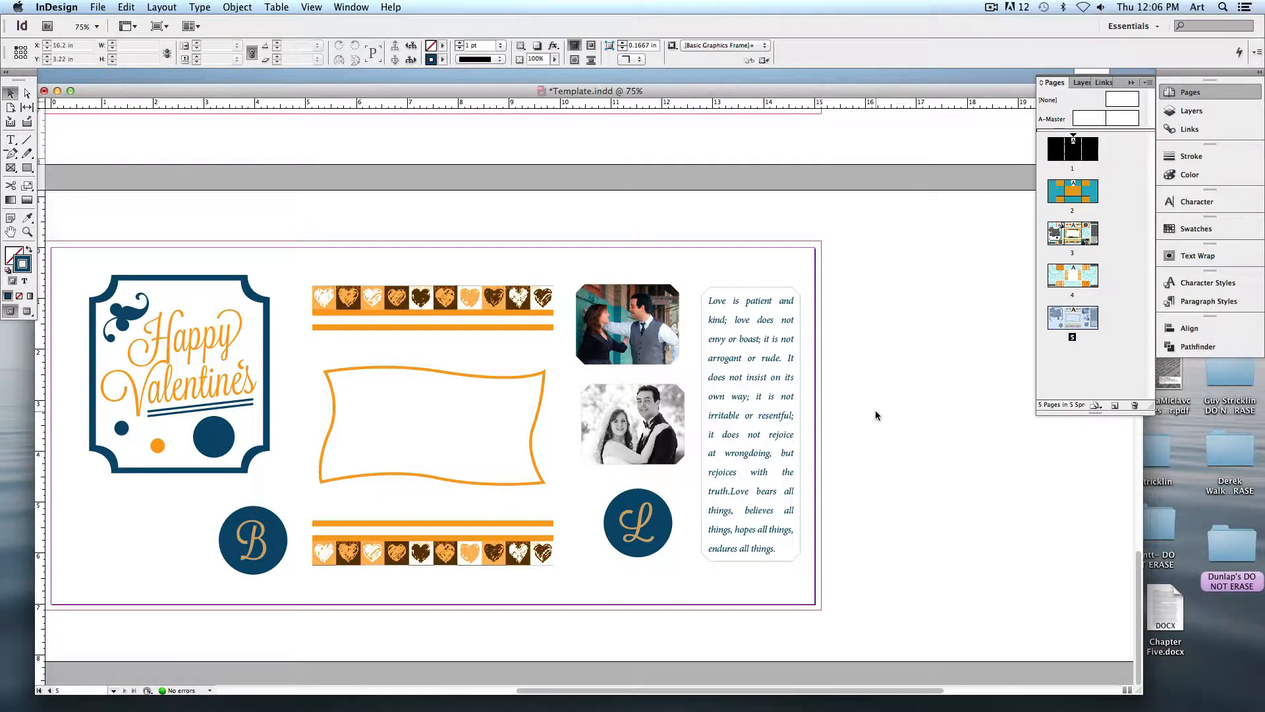
- Add a blank page after page 5
left_click(1115, 406)
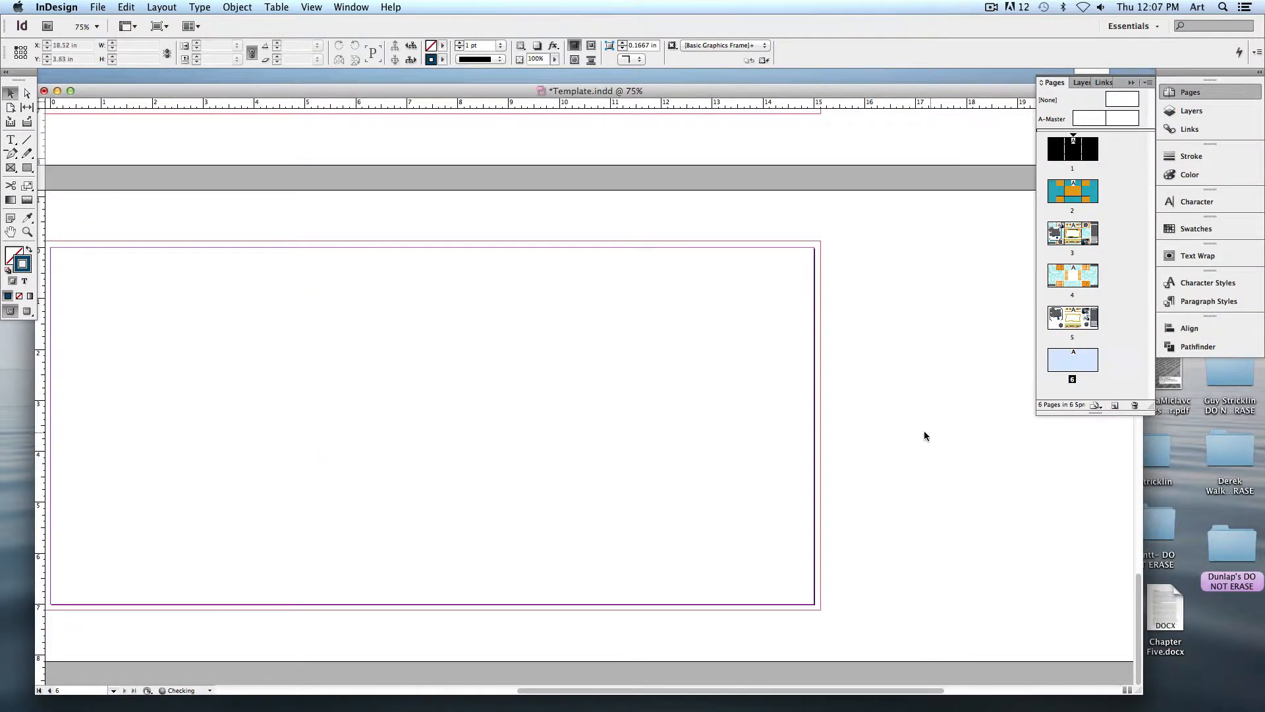
scroll(697, 451, "left", 2)
left_click(127, 7)
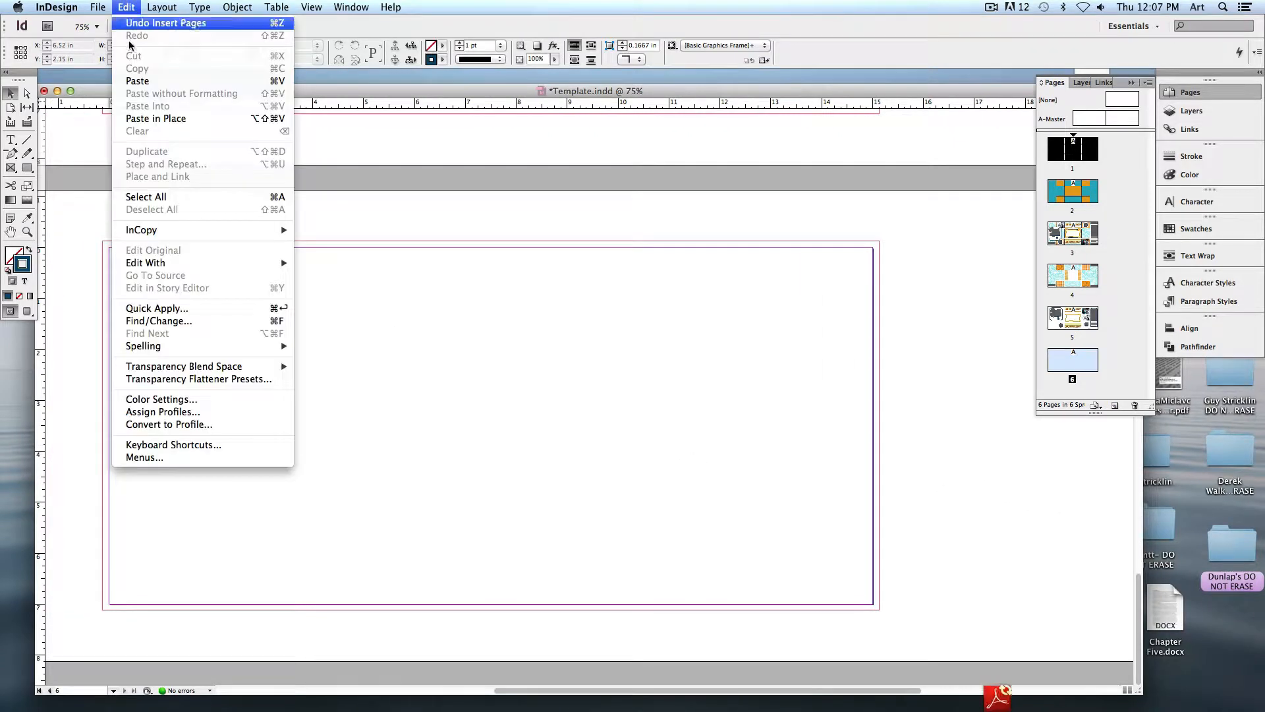
left_click(156, 118)
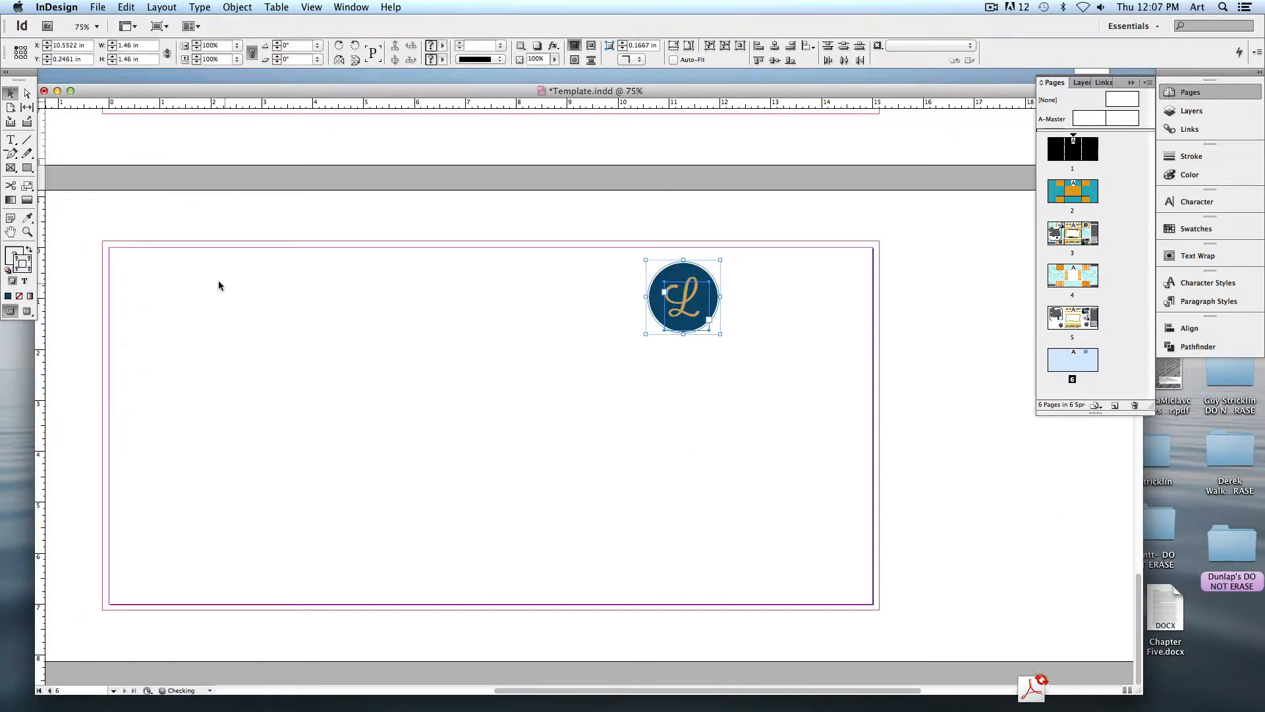
key("Delete")
- Copy all the artwork from page 3 and paste it in place on page 6
scroll(259, 275, "up", 10)
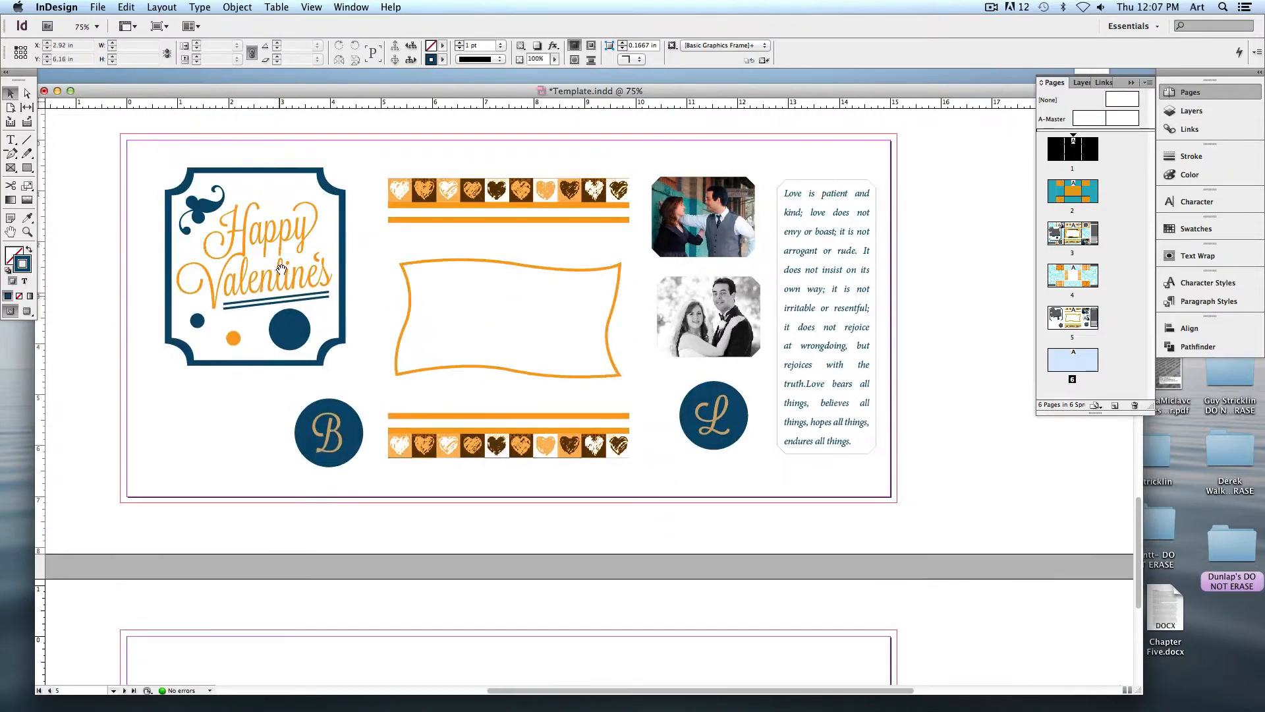
scroll(281, 270, "up", 15)
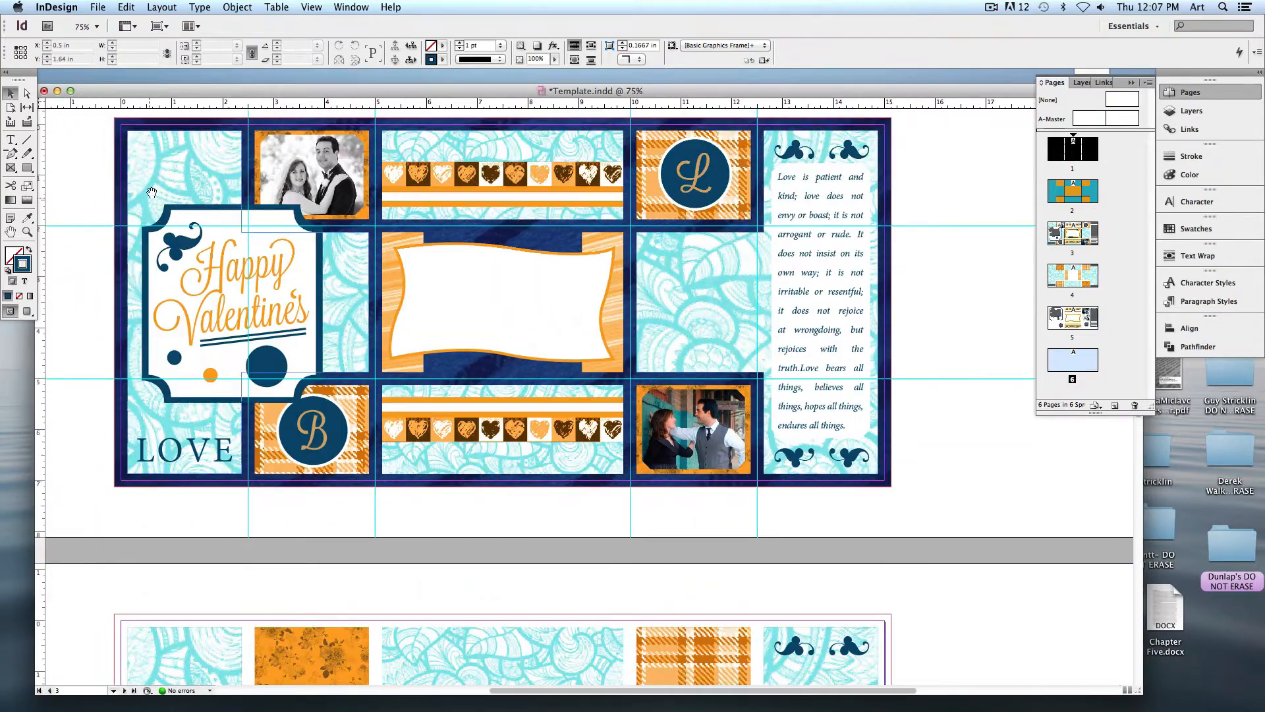
scroll(131, 178, "up", 2)
left_click_drag(87, 153, 911, 557)
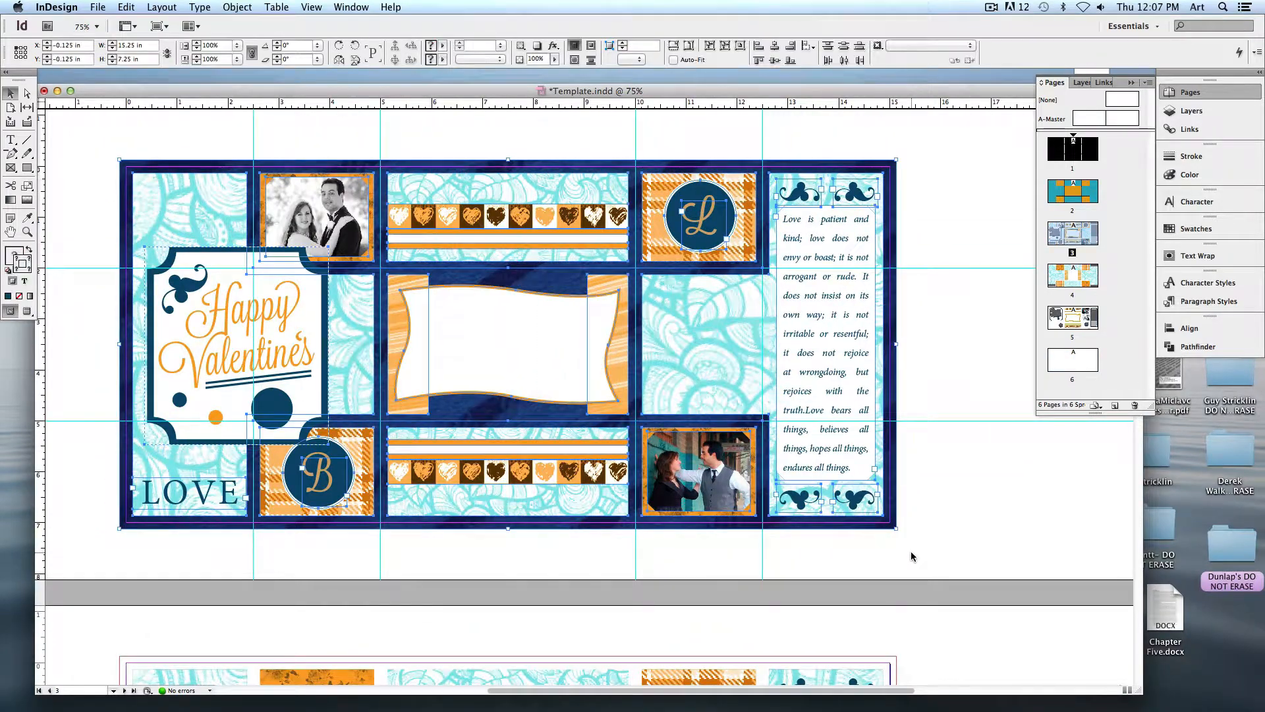
scroll(850, 596, "down", 17)
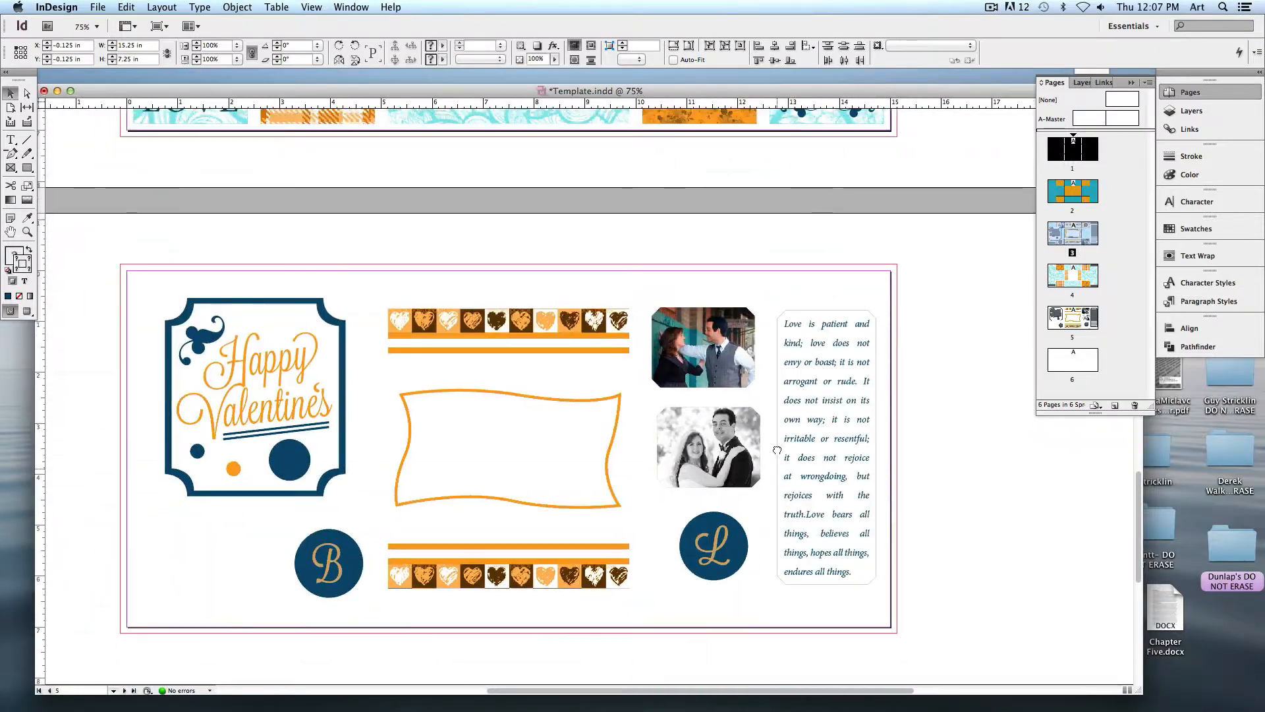
left_click(126, 6)
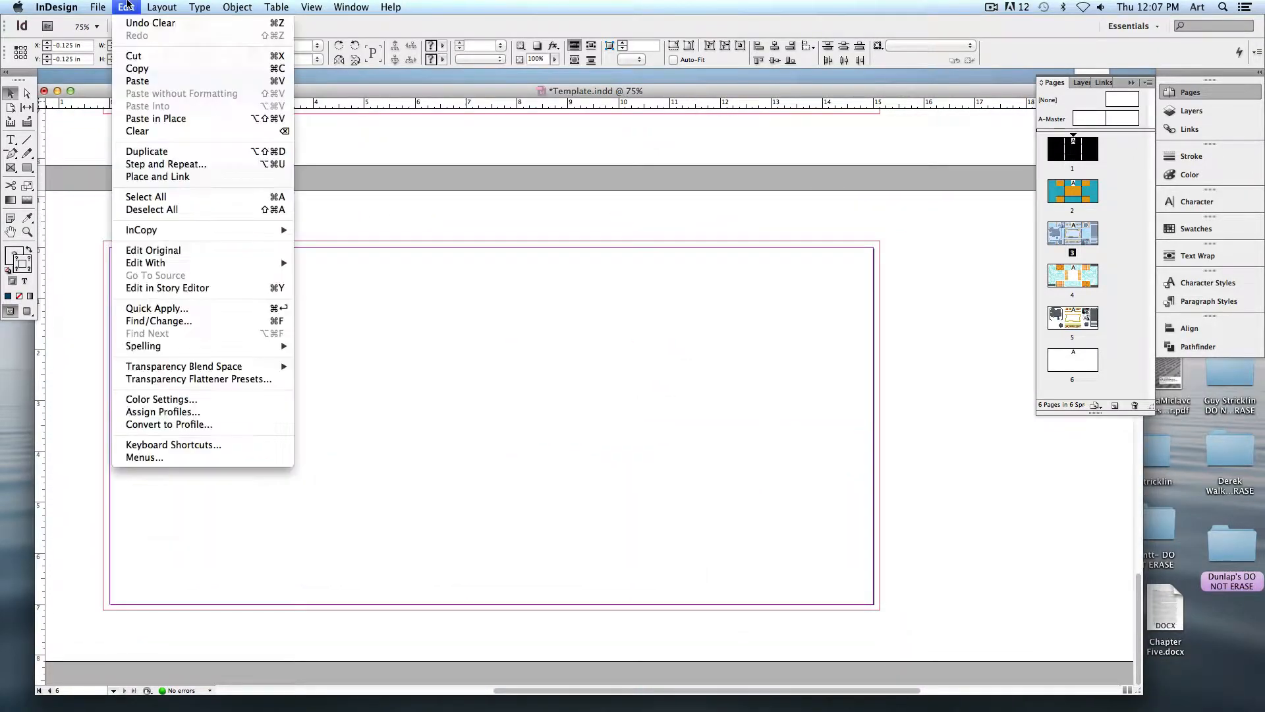
left_click(160, 114)
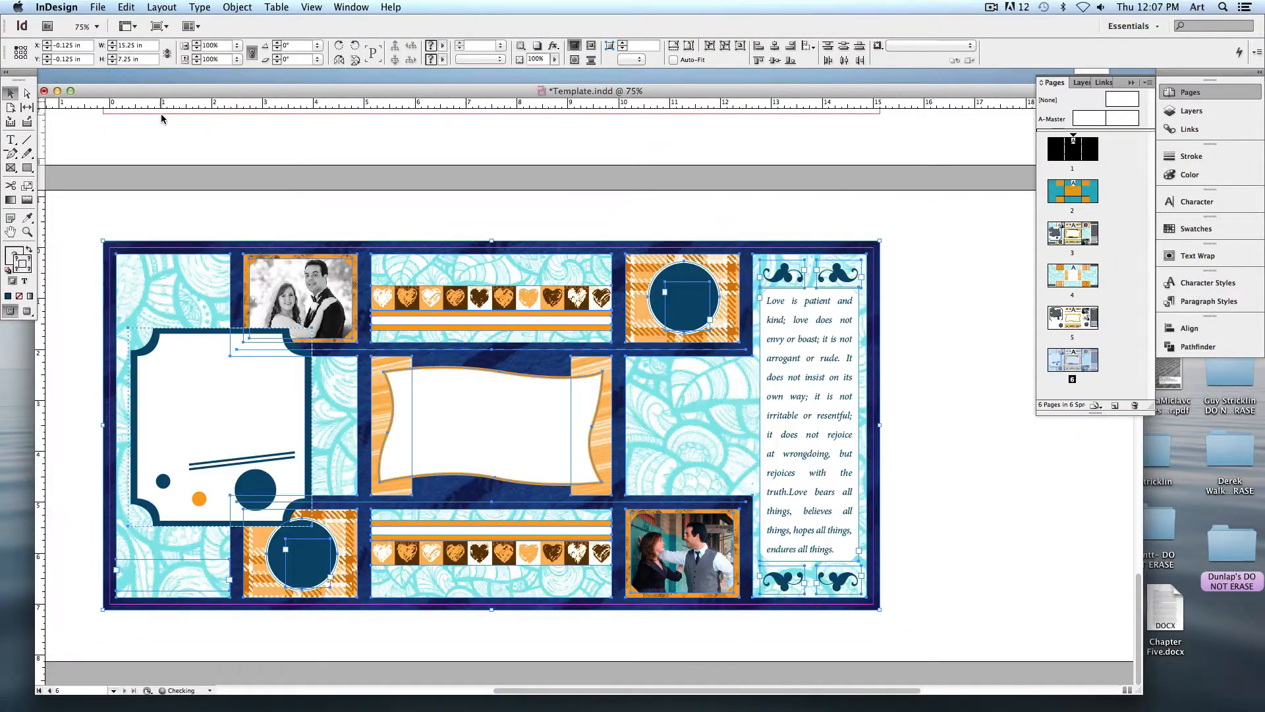
- Remove everything from page 6 except the striped blue background and the two horizontal dashed lines
left_click_drag(92, 217, 923, 629)
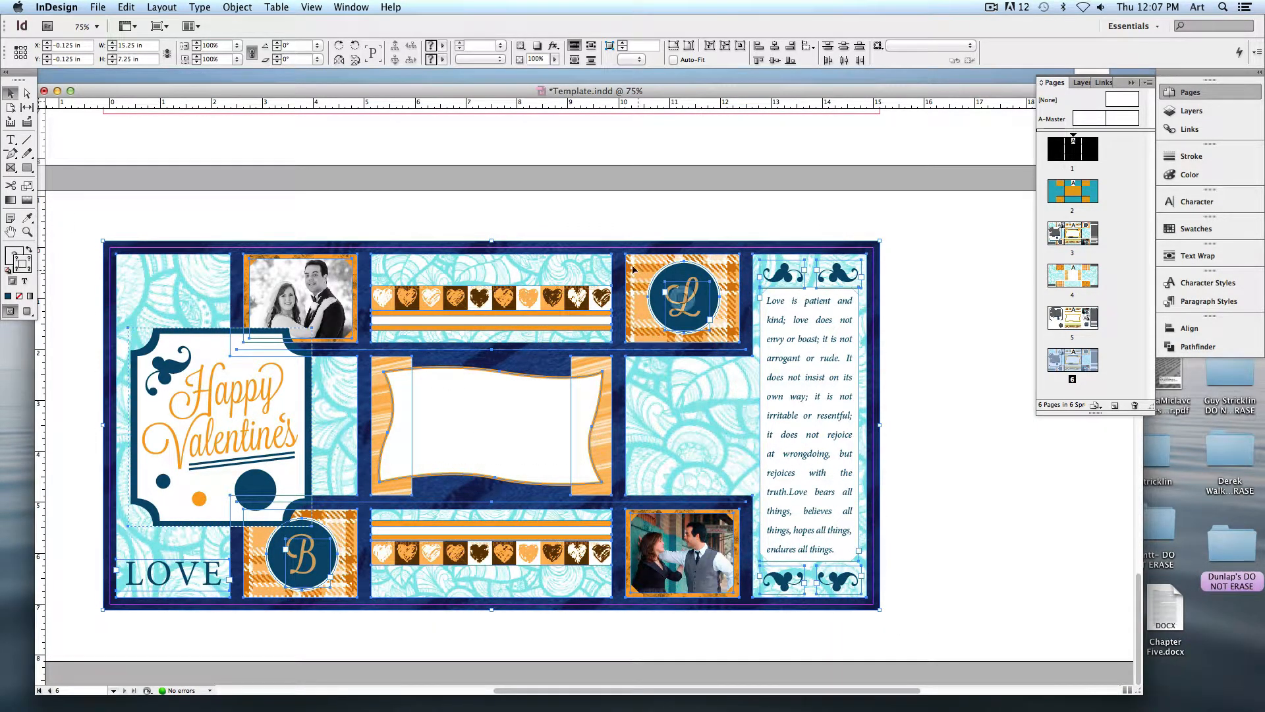
left_click(623, 247, "shift")
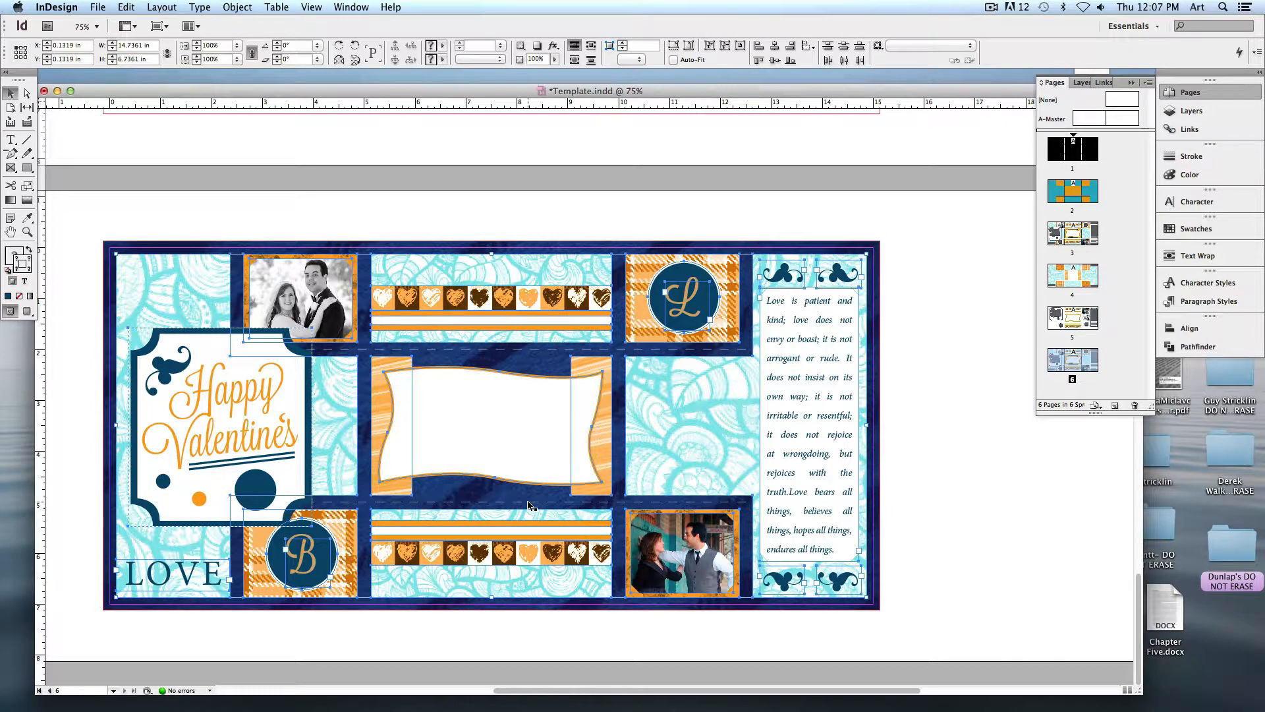
key("super+x")
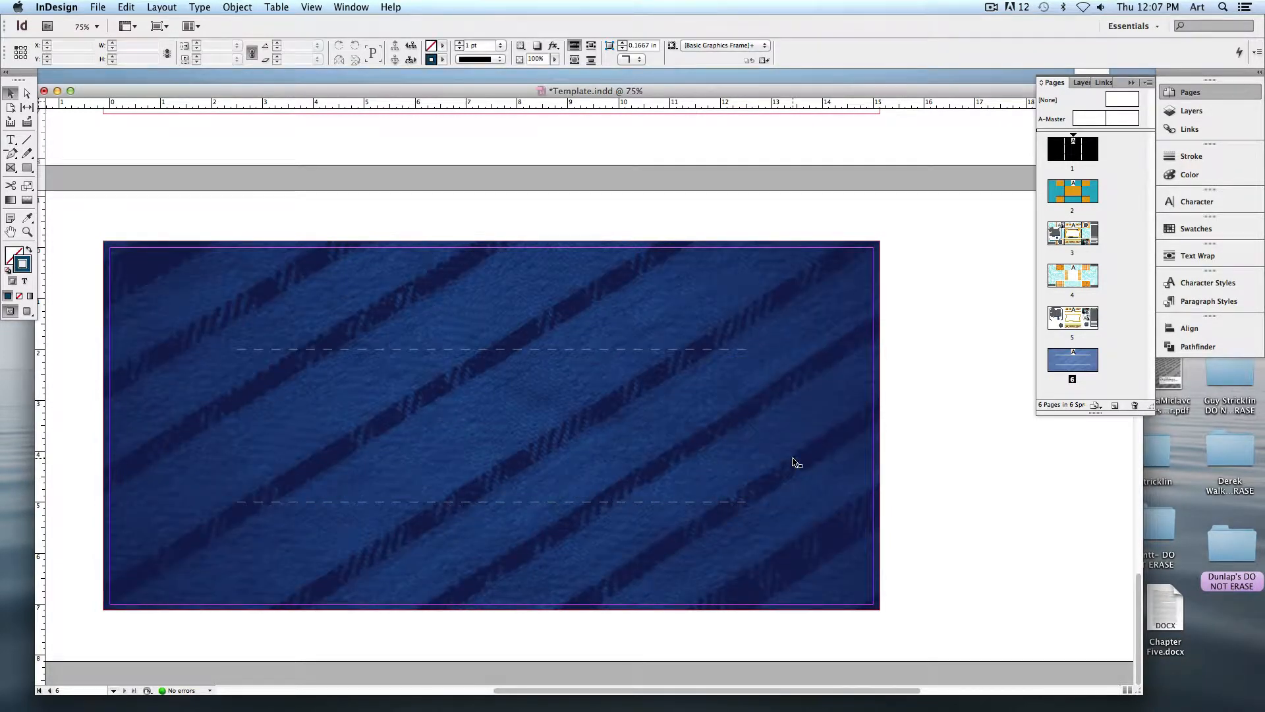
left_click(491, 425)
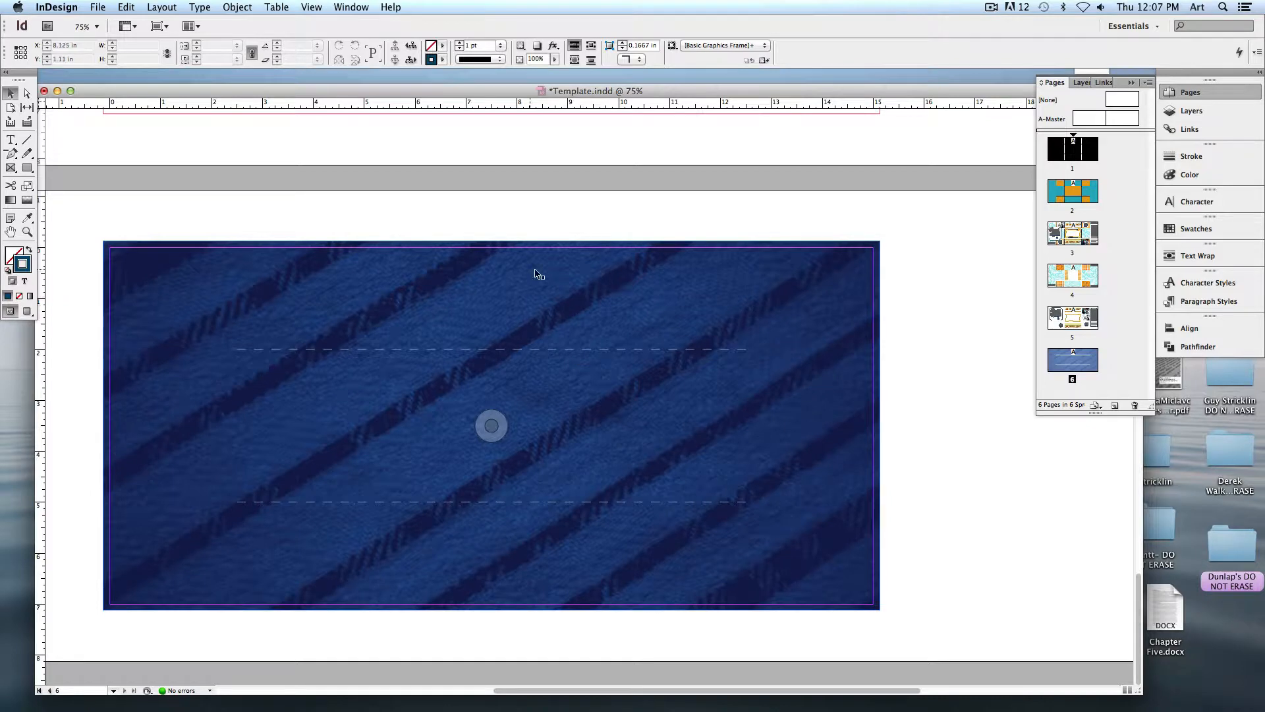
left_click(550, 349)
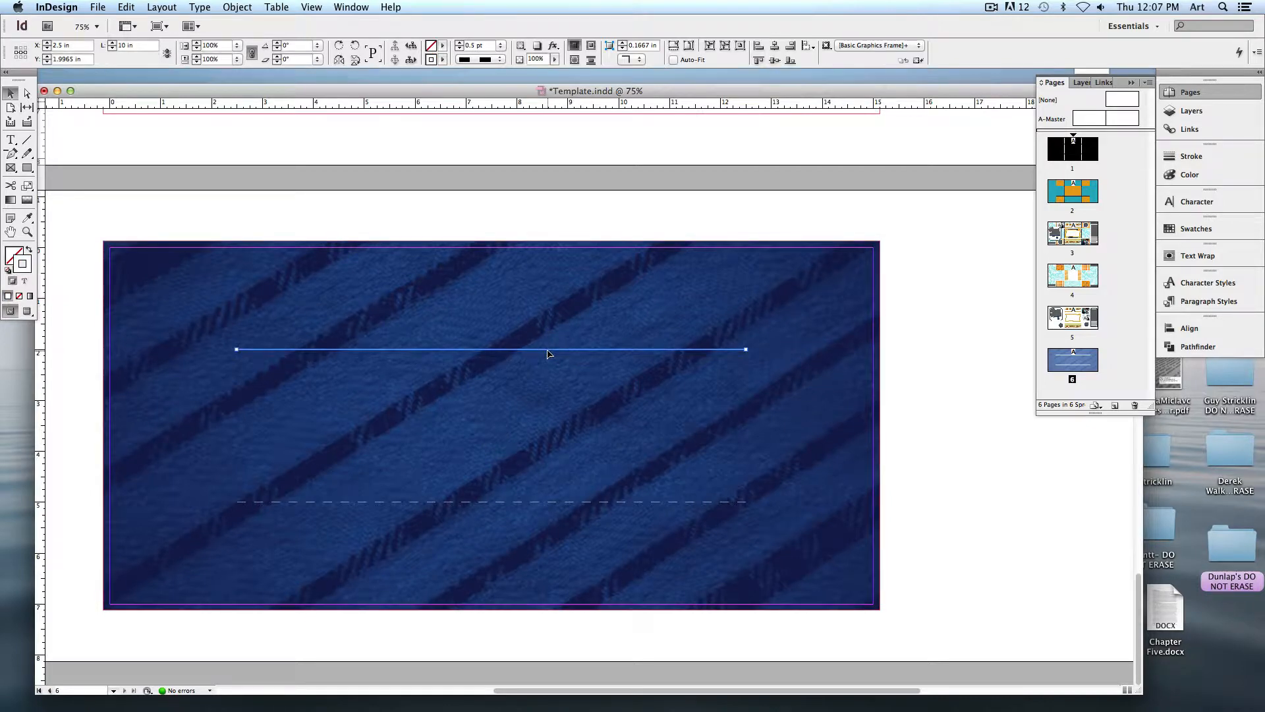
left_click(442, 59)
left_click(470, 126)
left_click(403, 305)
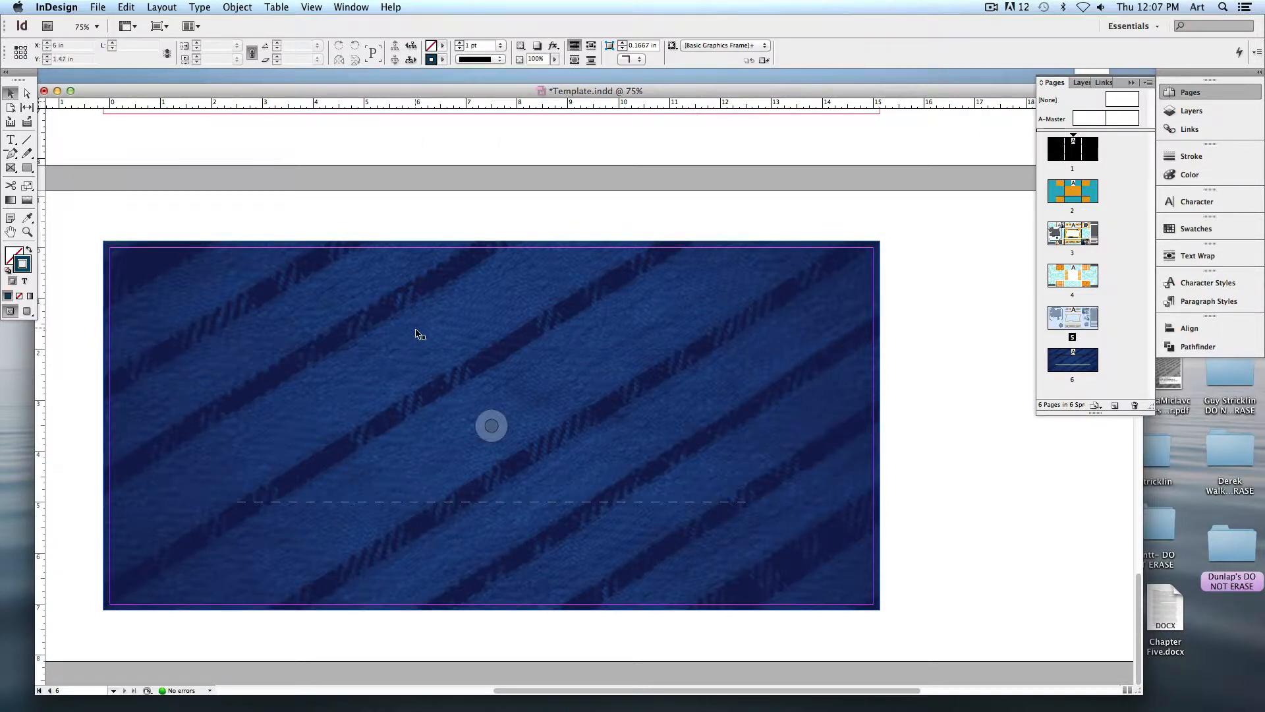
key("super+v")
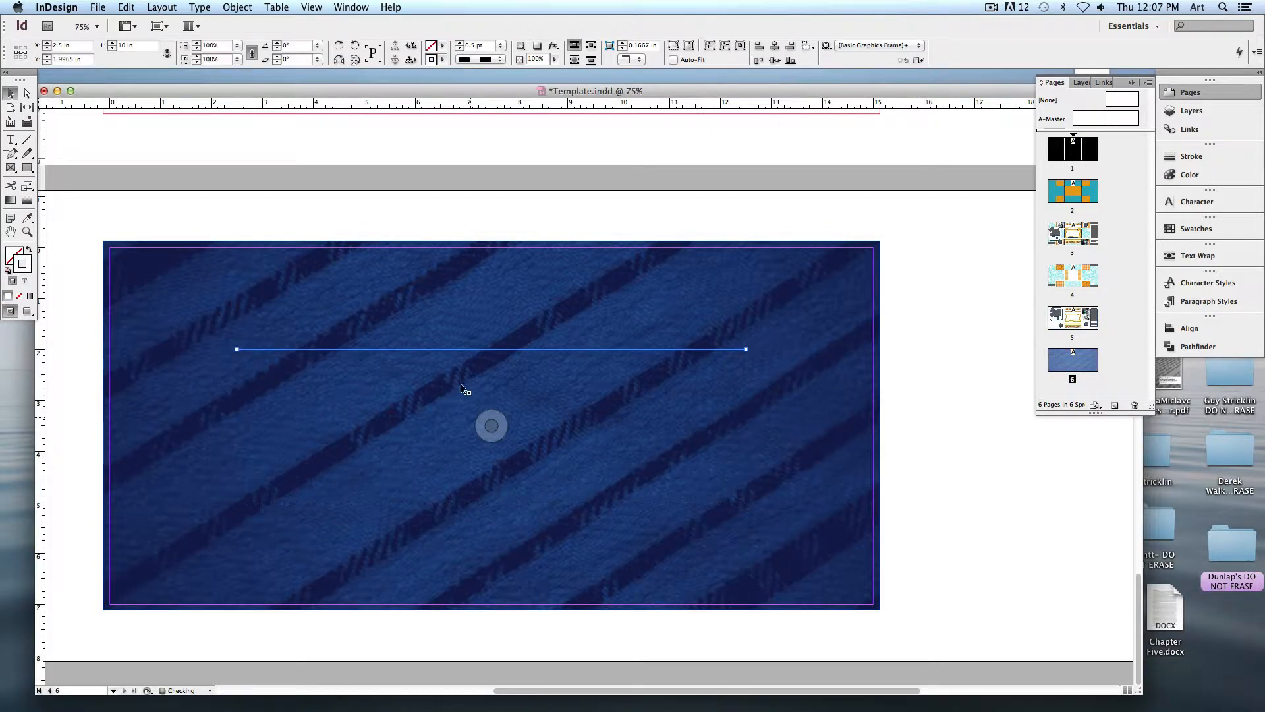
left_click(370, 212)
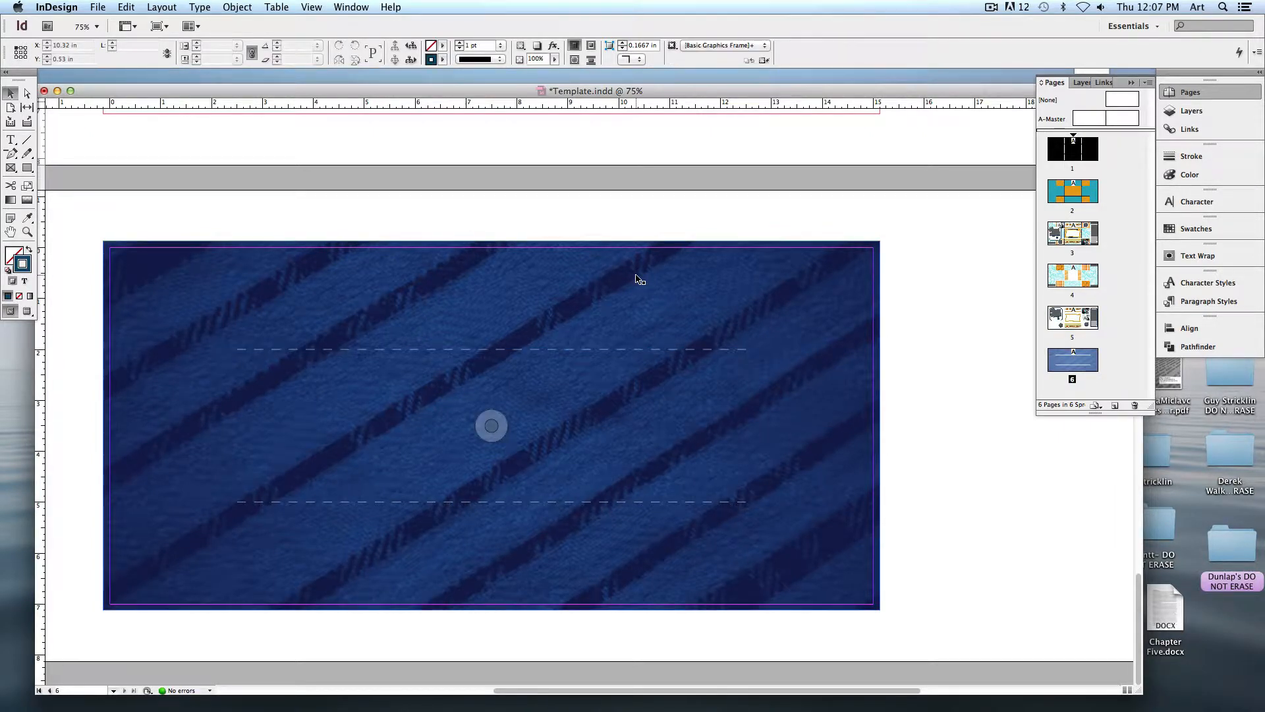
- Review the separated artwork on pages 5 and 4 against the complete layout on page 3
scroll(579, 276, "up", 10)
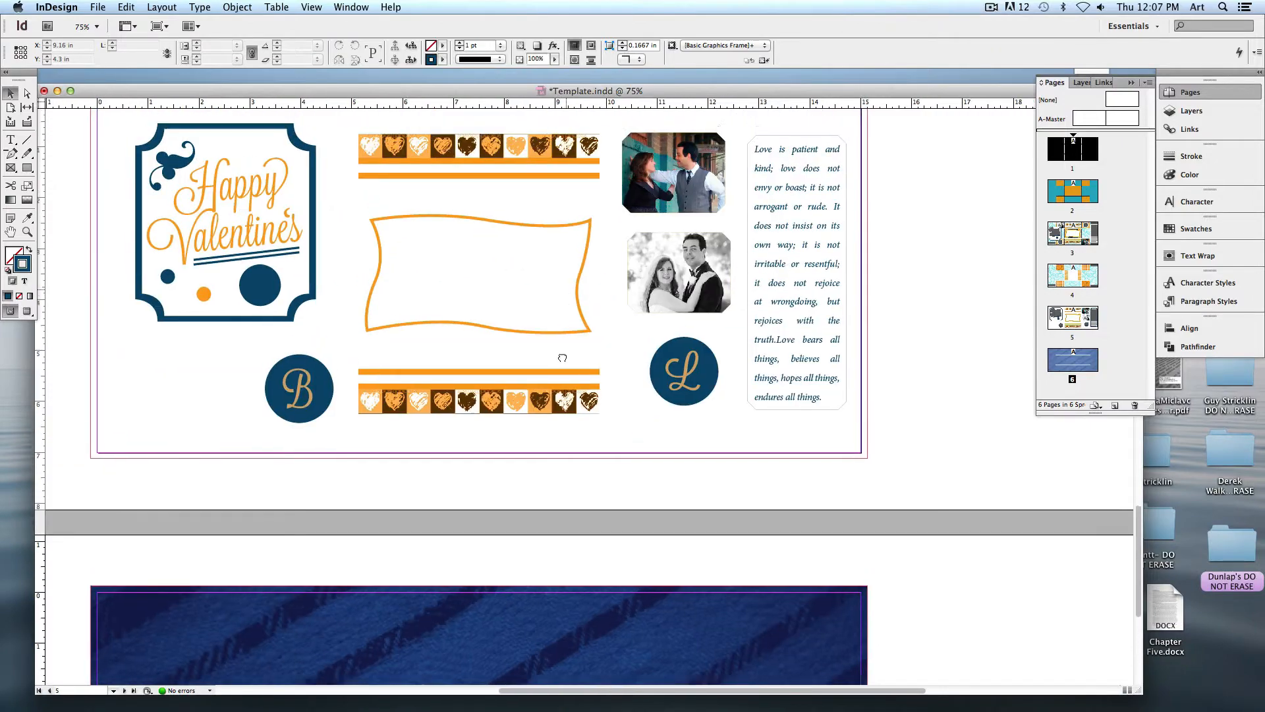
scroll(550, 445, "up", 8)
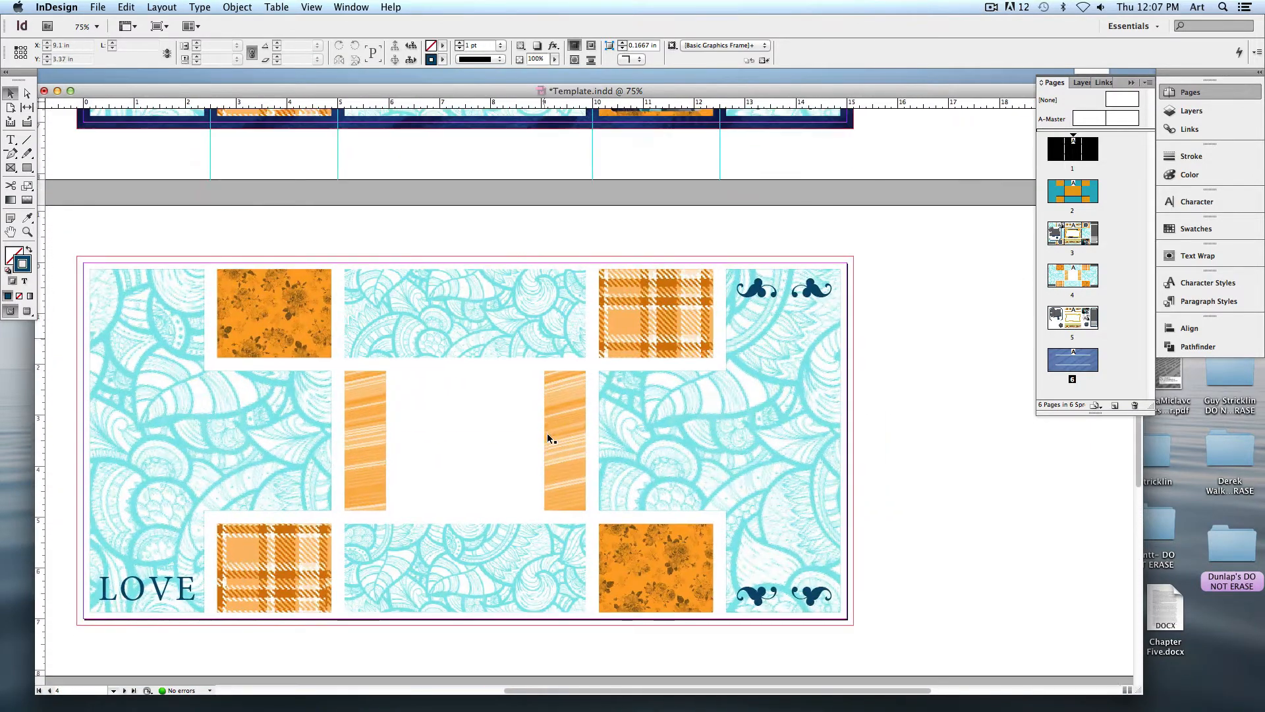
left_click(665, 430)
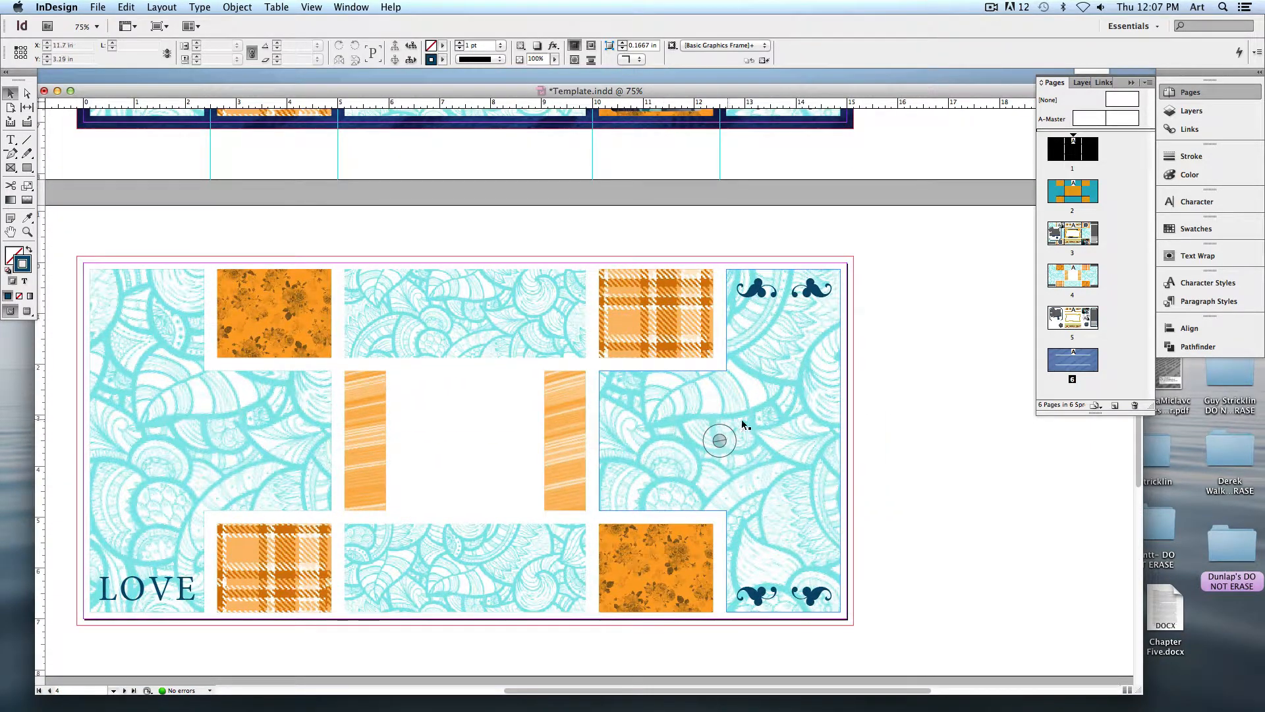
scroll(741, 419, "down", 3)
scroll(780, 429, "up", 5)
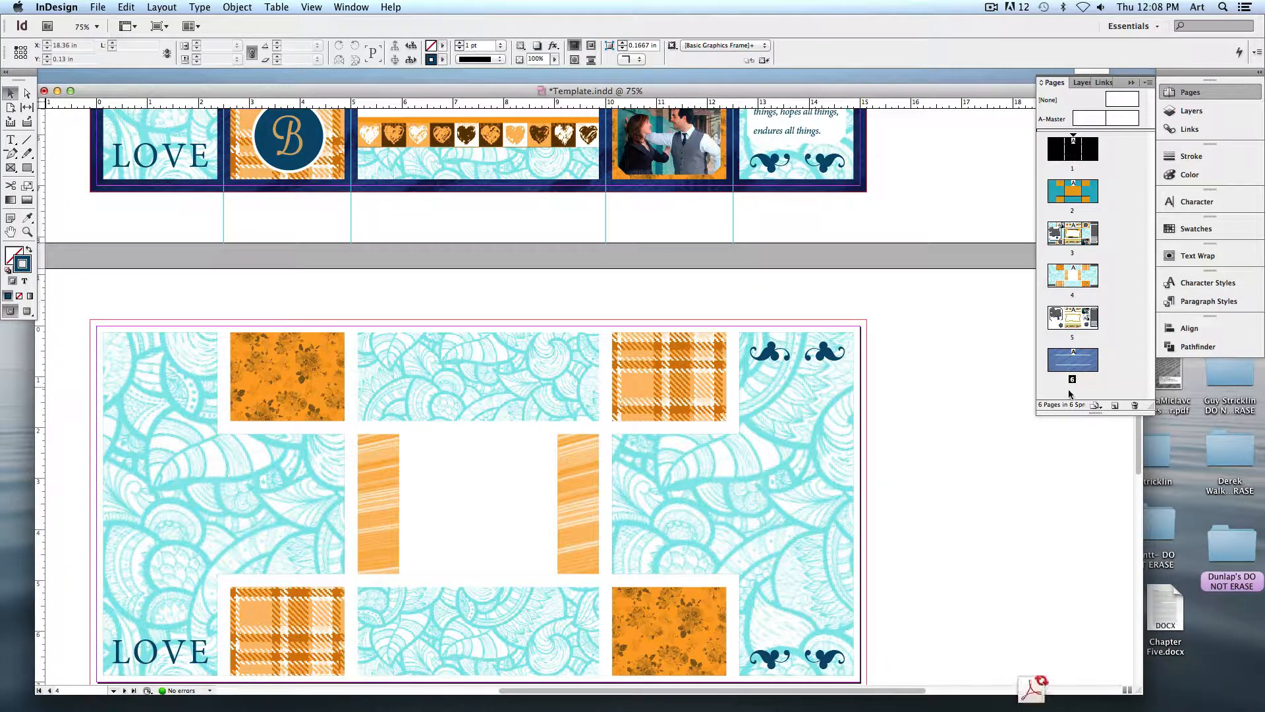
scroll(934, 318, "up", 5)
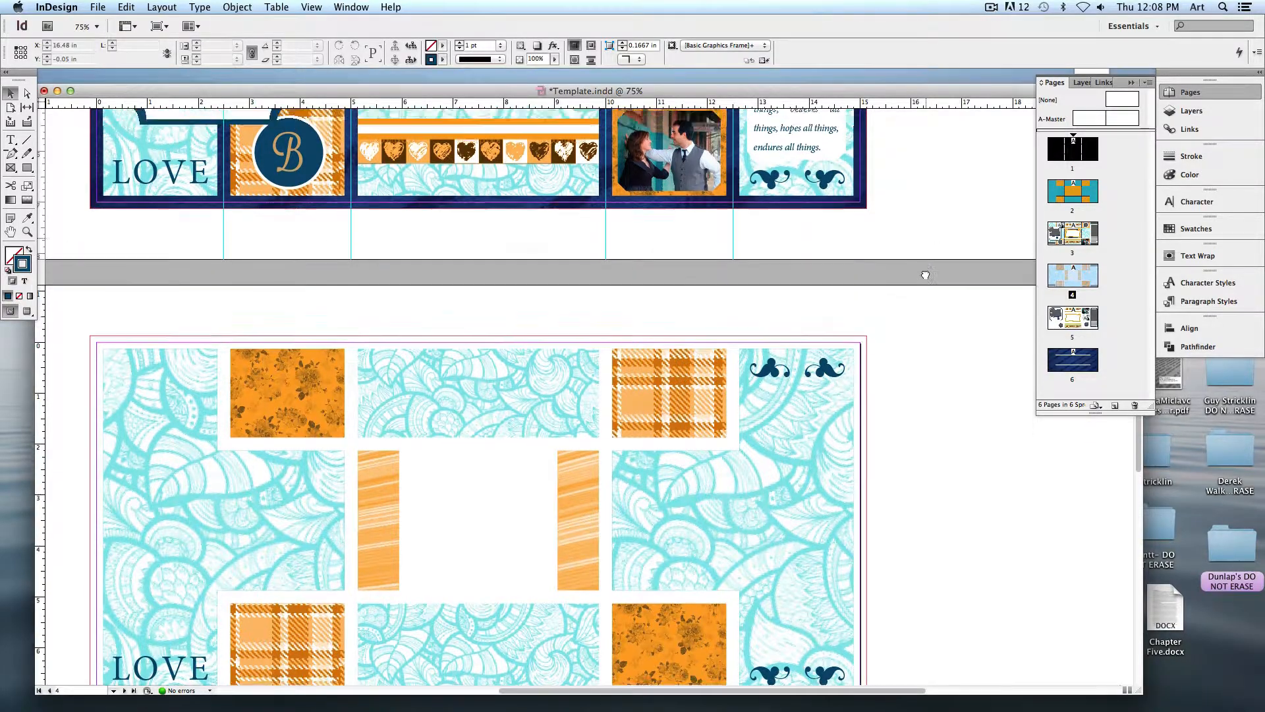
scroll(894, 382, "up", 6)
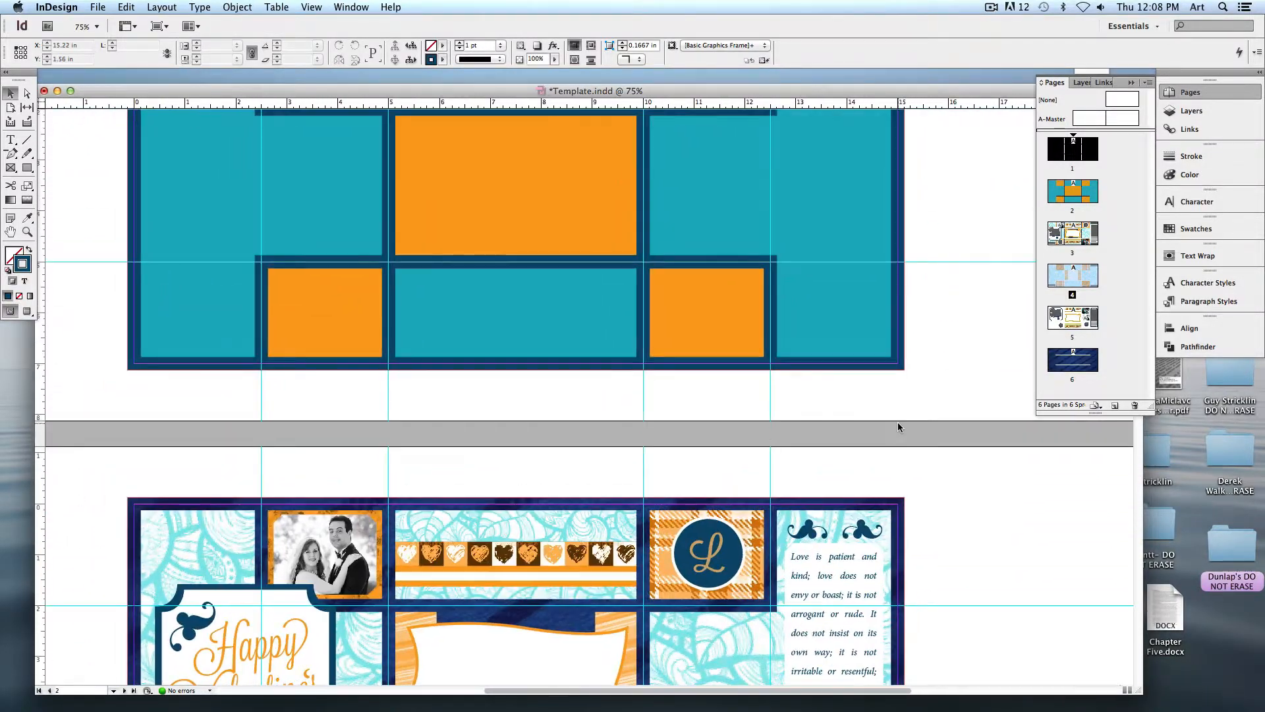
scroll(898, 421, "down", 6)
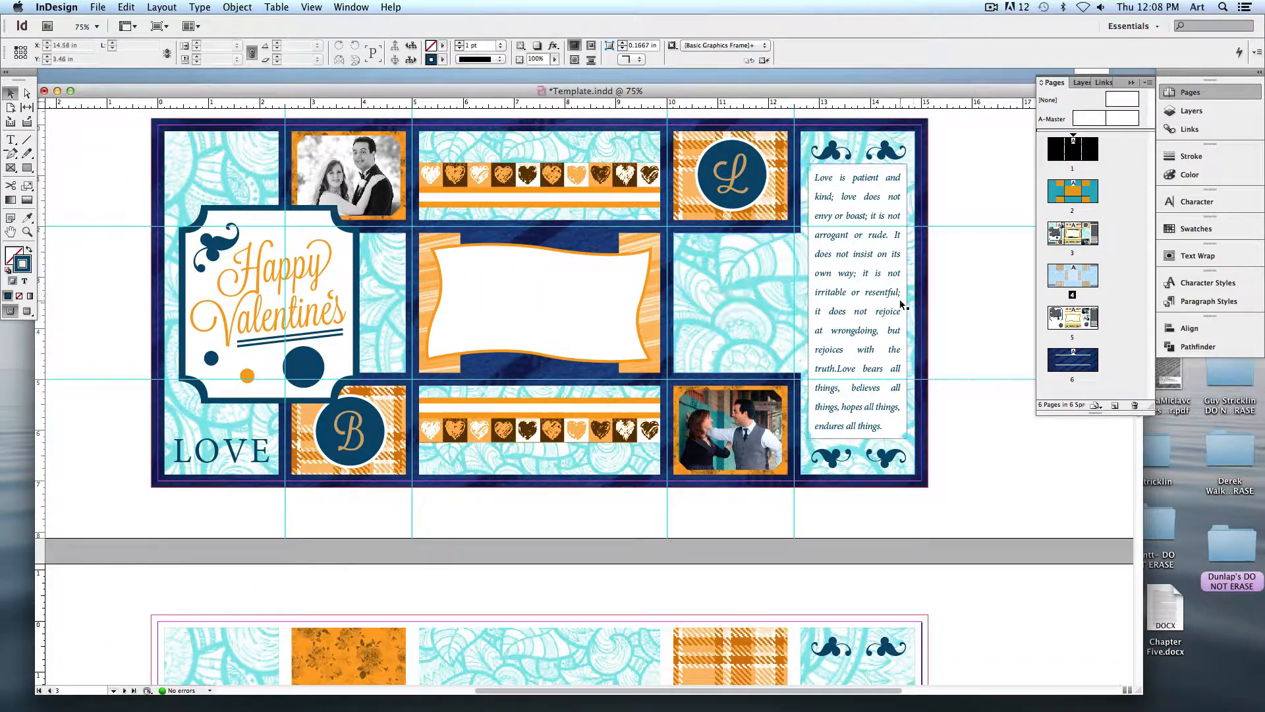
- Open the print settings and limit the print range to pages 4-6
left_click(101, 7)
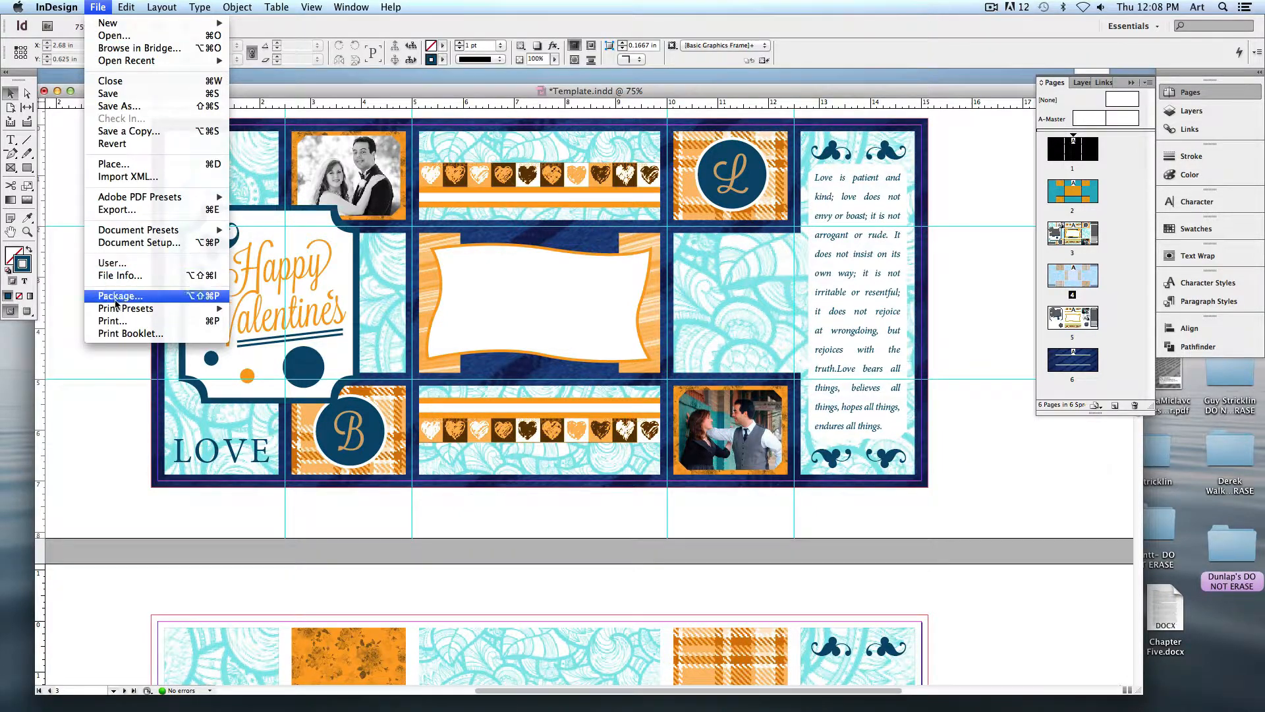
left_click(139, 322)
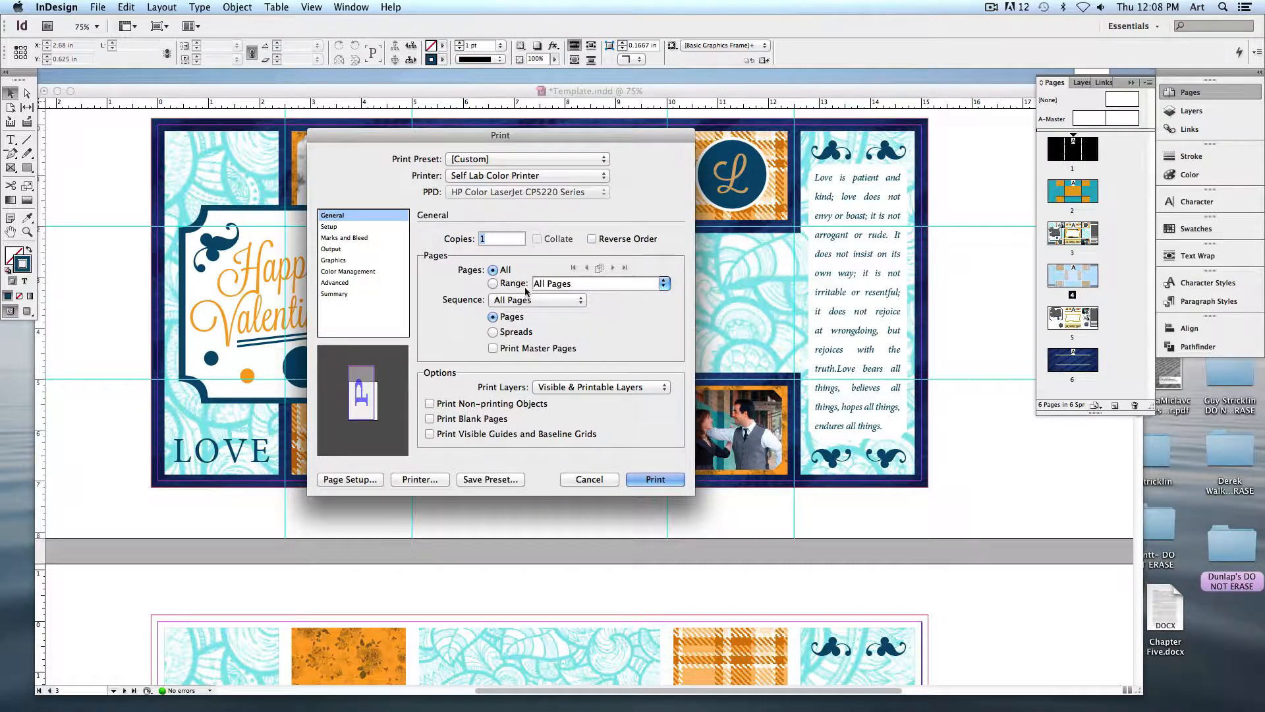
left_click(499, 284)
type("4-6")
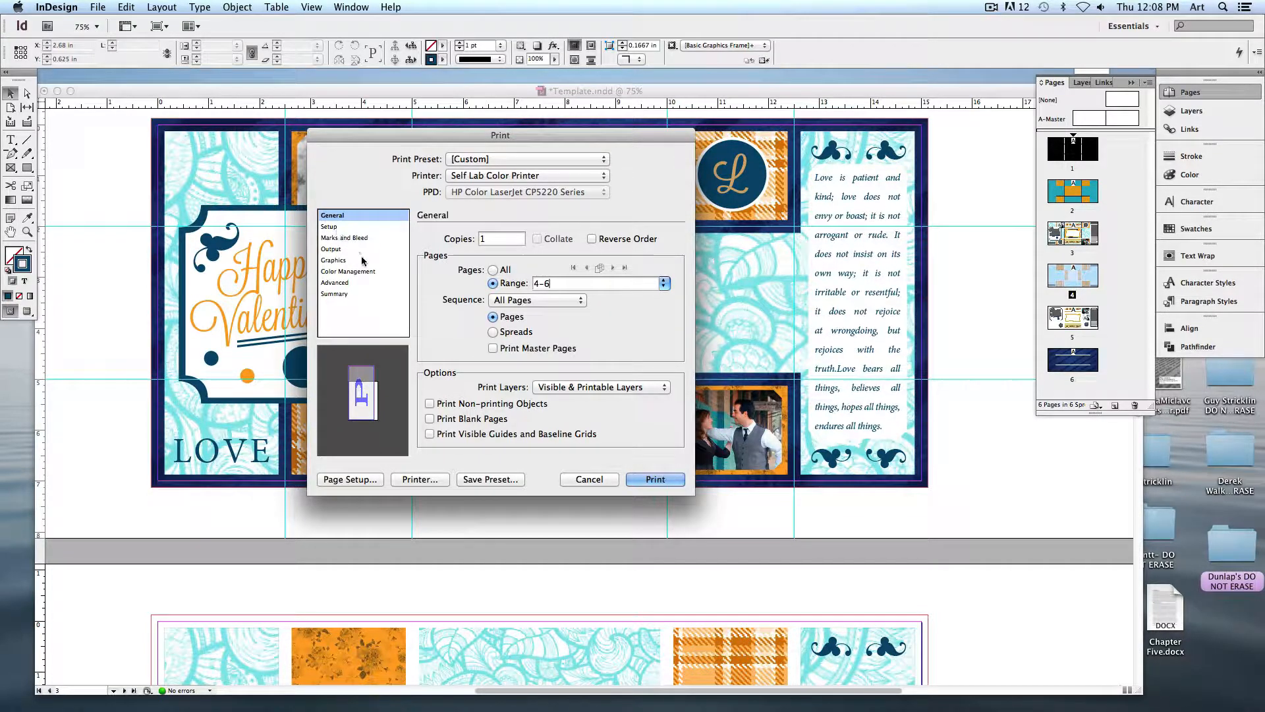
- Set the print paper size to Tabloid and the page position to Centered
left_click(332, 227)
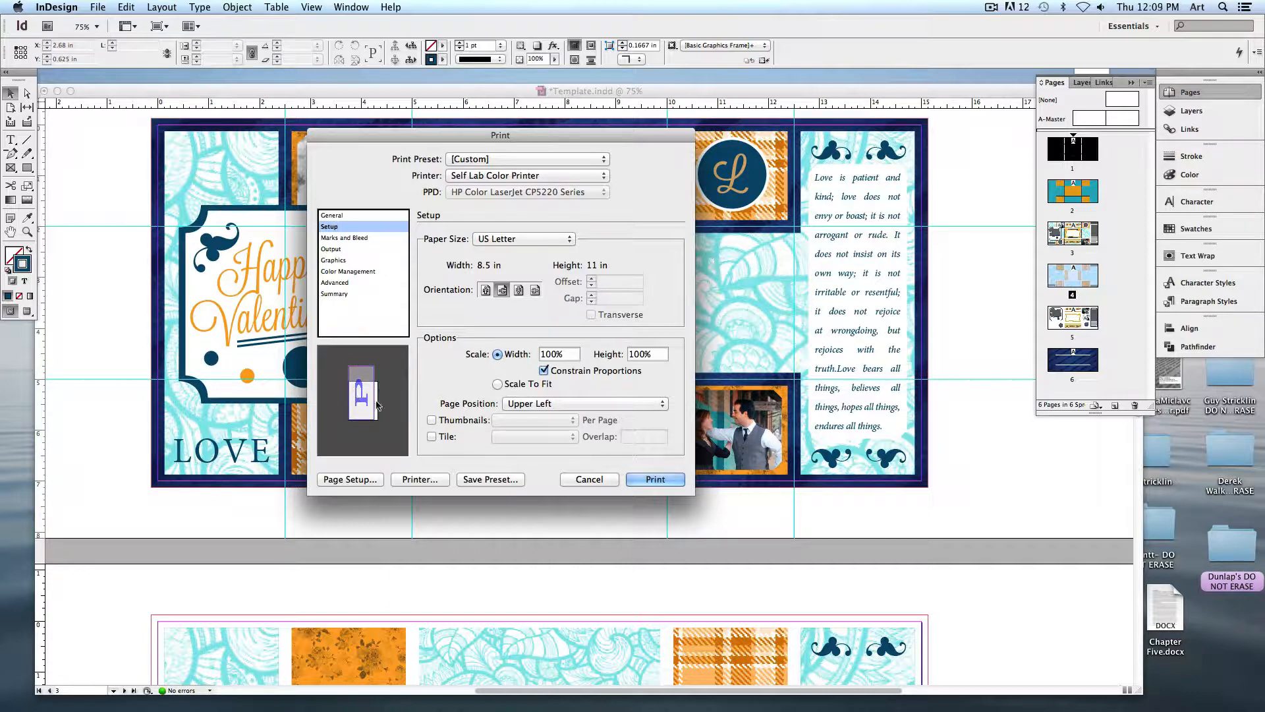
left_click(569, 240)
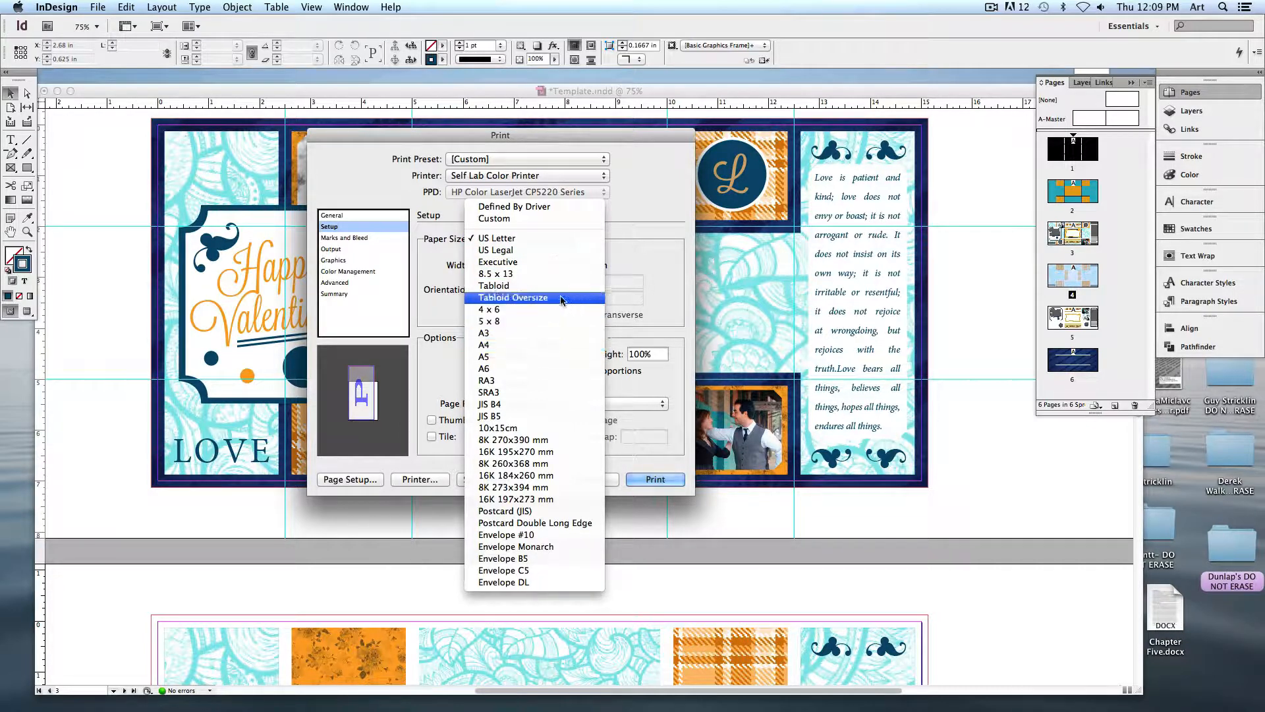
left_click(520, 290)
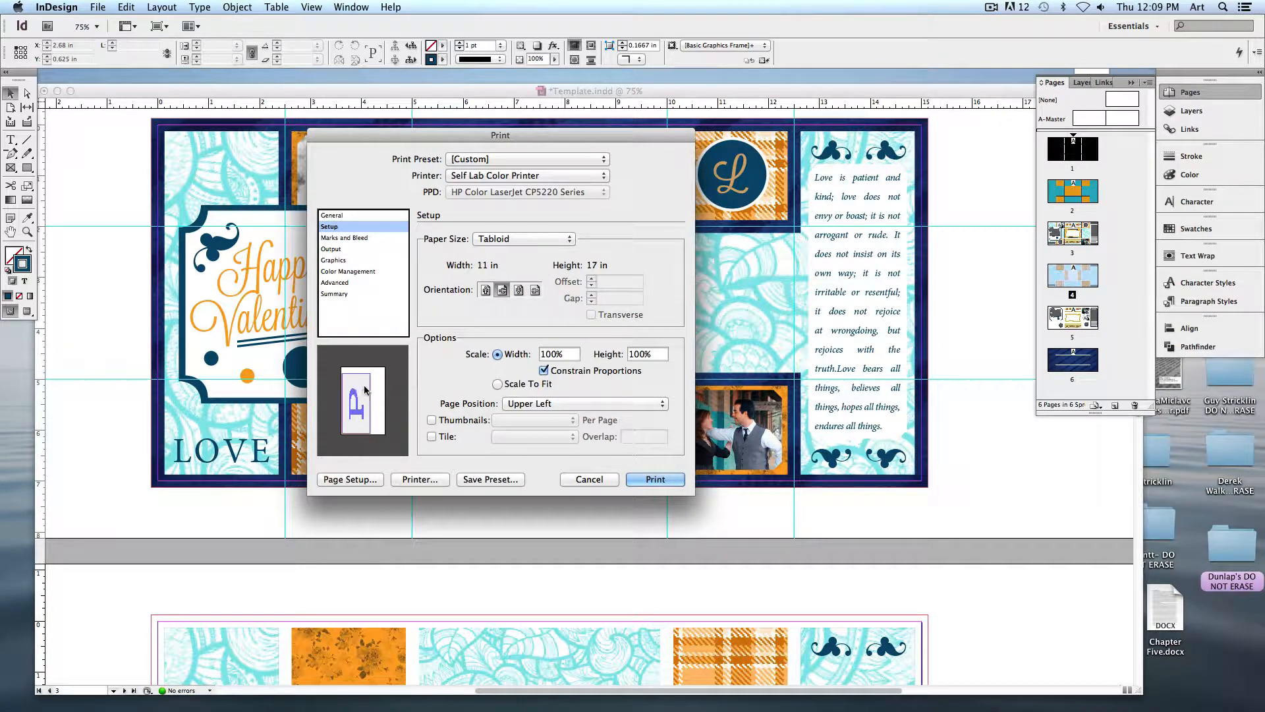
left_click(513, 404)
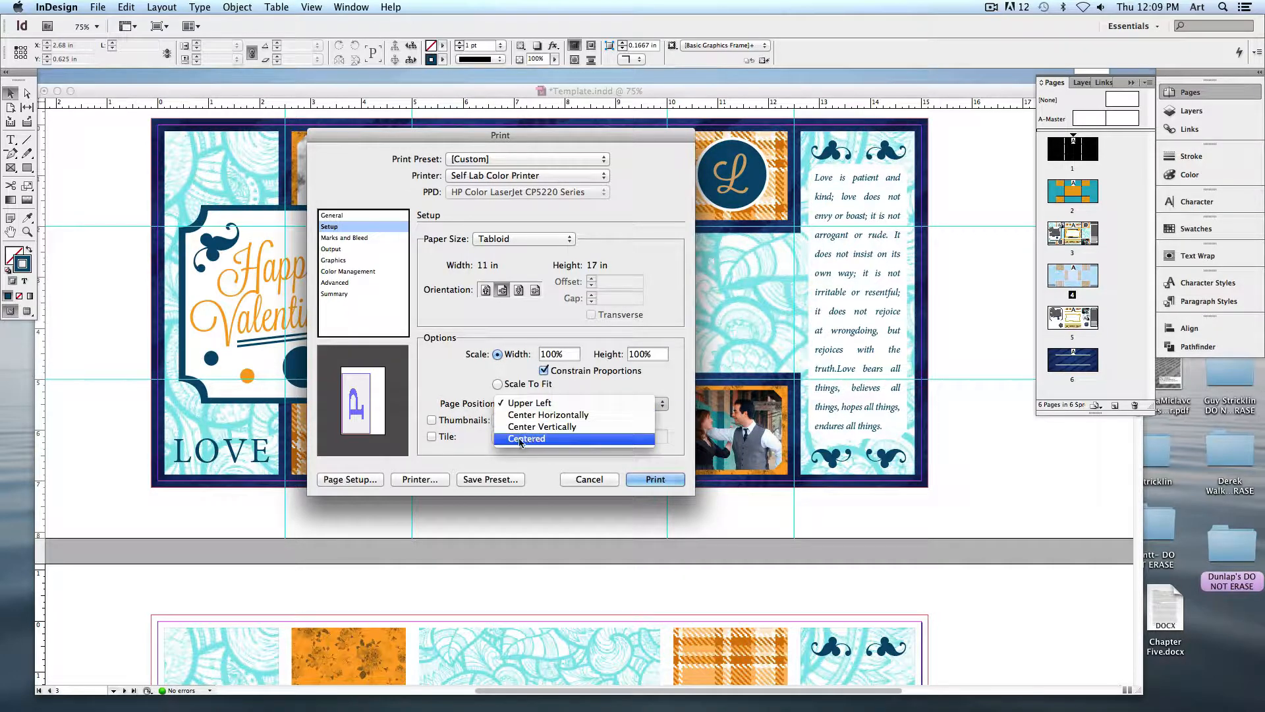
left_click(449, 408)
left_click(511, 406)
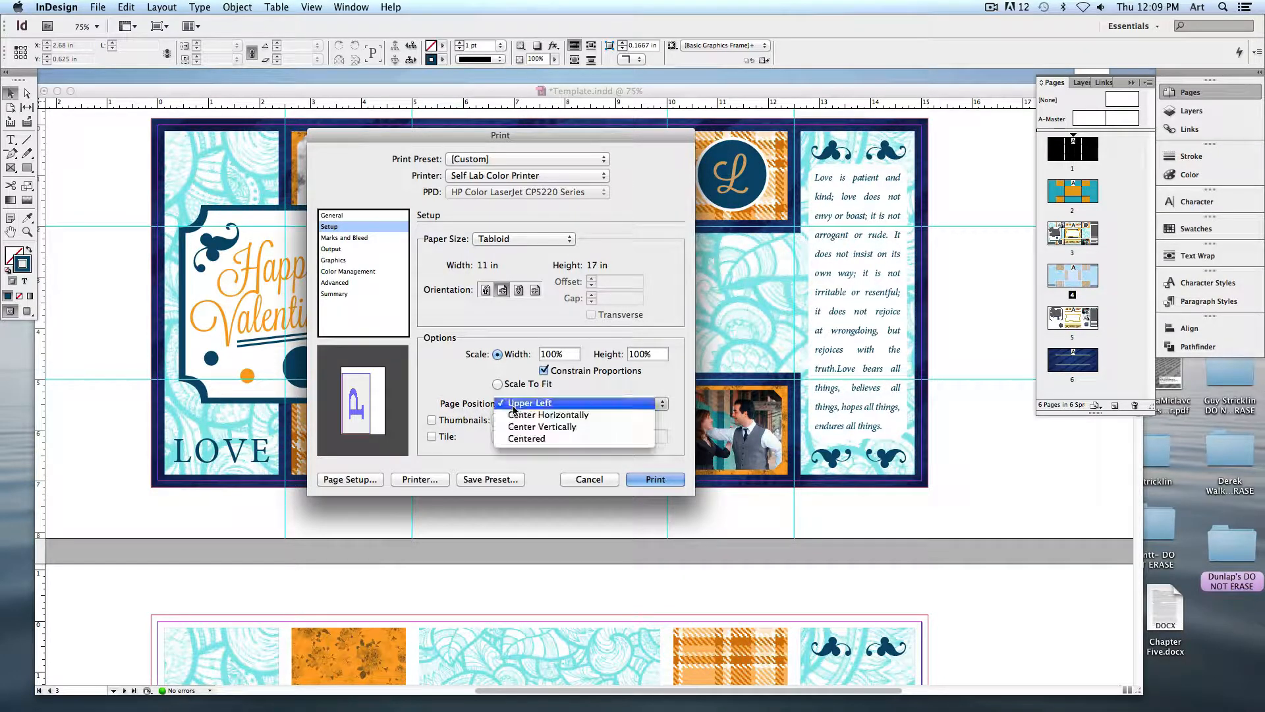
left_click(517, 440)
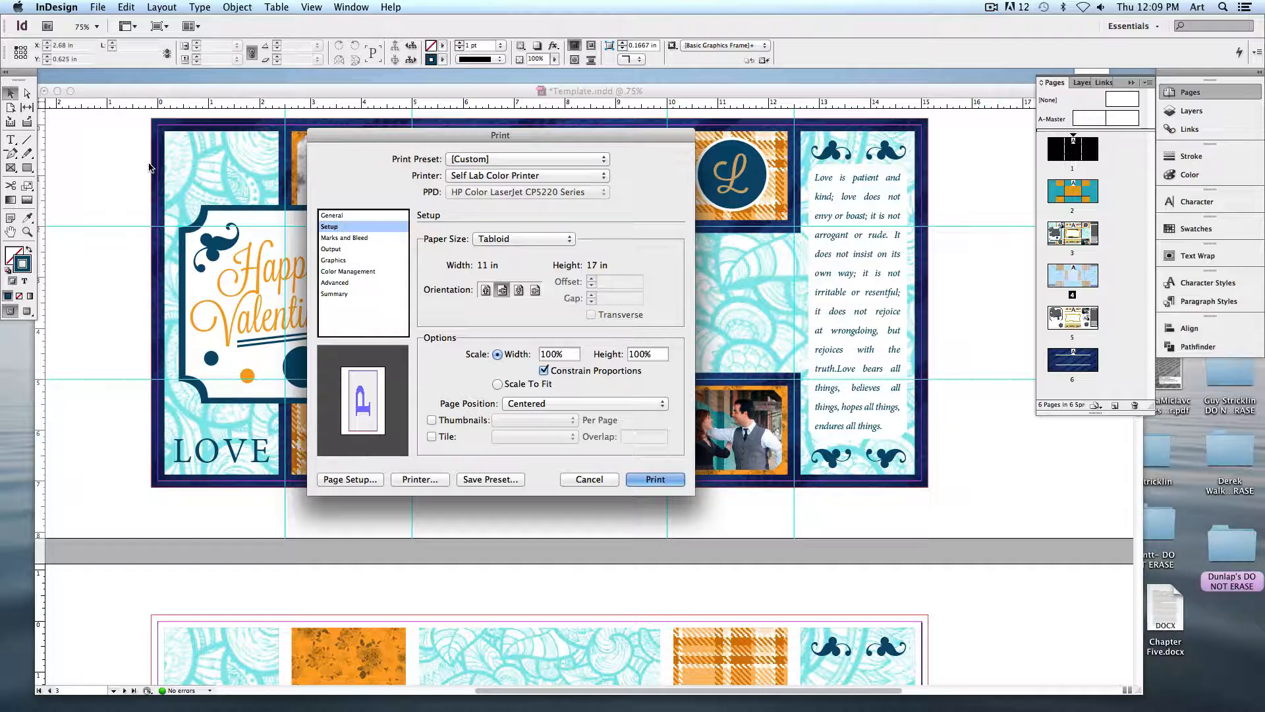
- Turn on crop marks and bleed marks for the print job
left_click(338, 238)
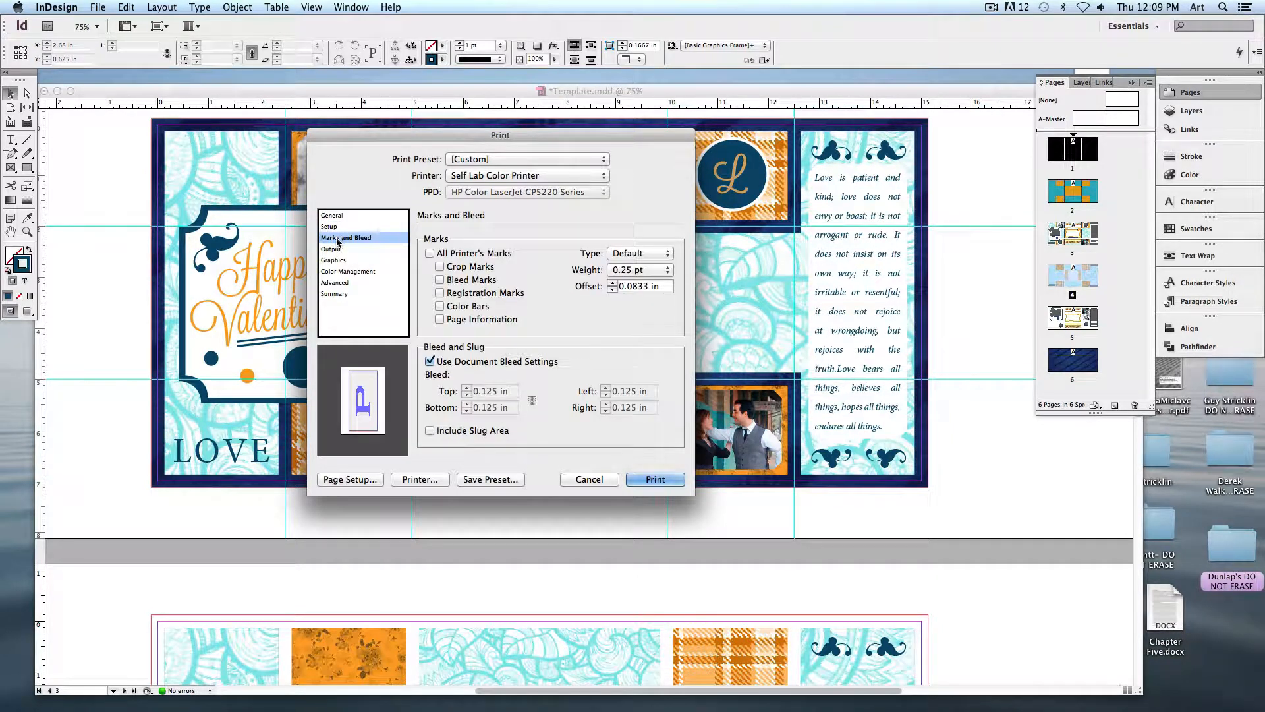
left_click(440, 267)
left_click(440, 280)
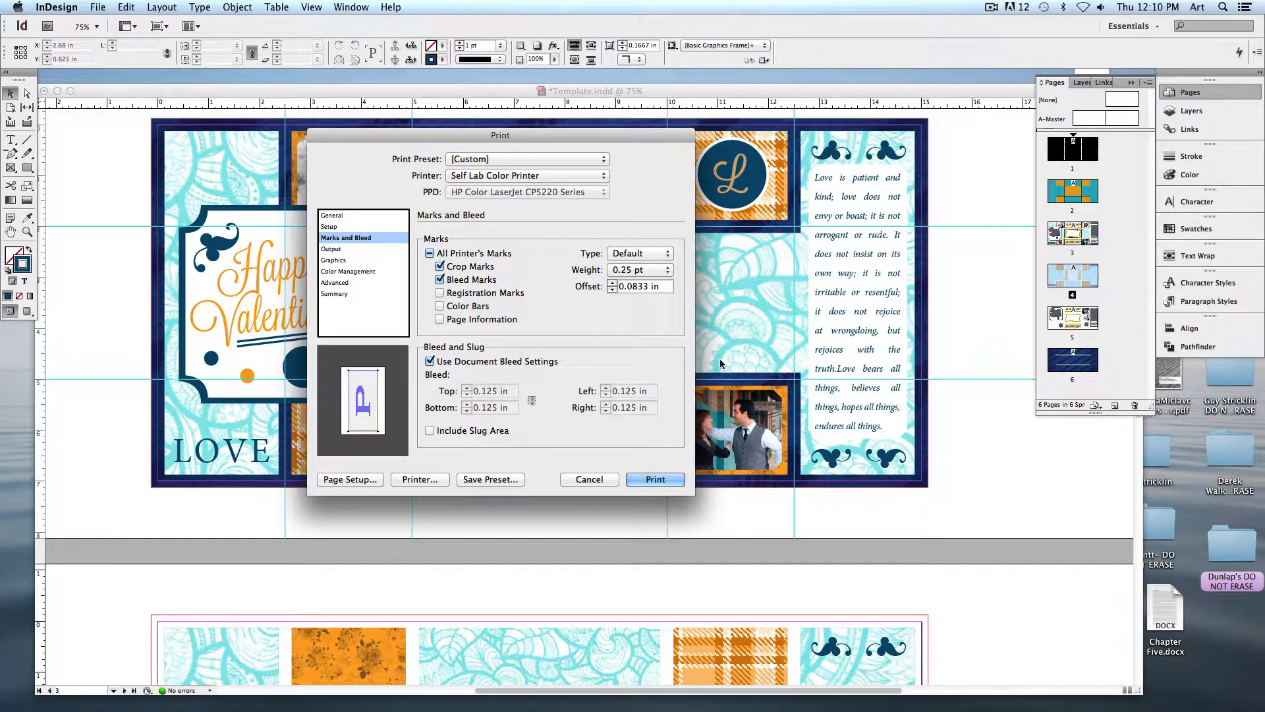
- Set the color handling to Let PostScript Printer Determine Colors and send pages 4-6 to the printer
left_click_drag(608, 137, 550, 203)
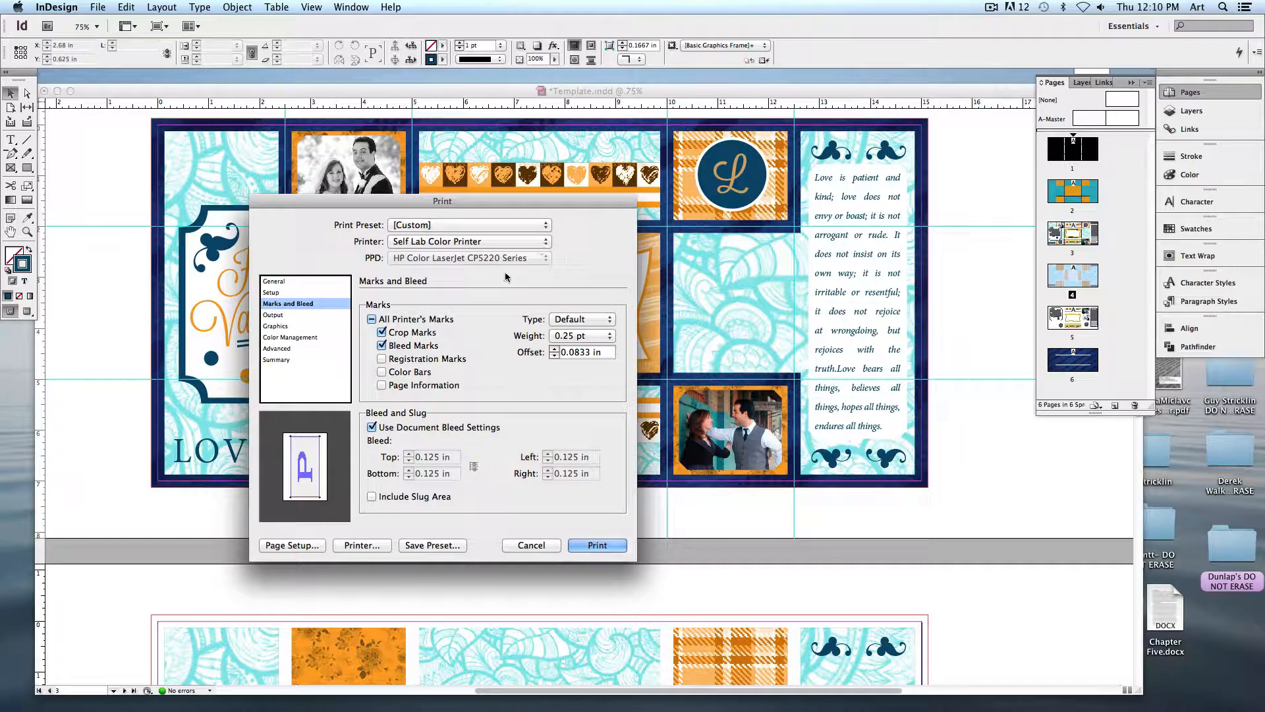
left_click(285, 338)
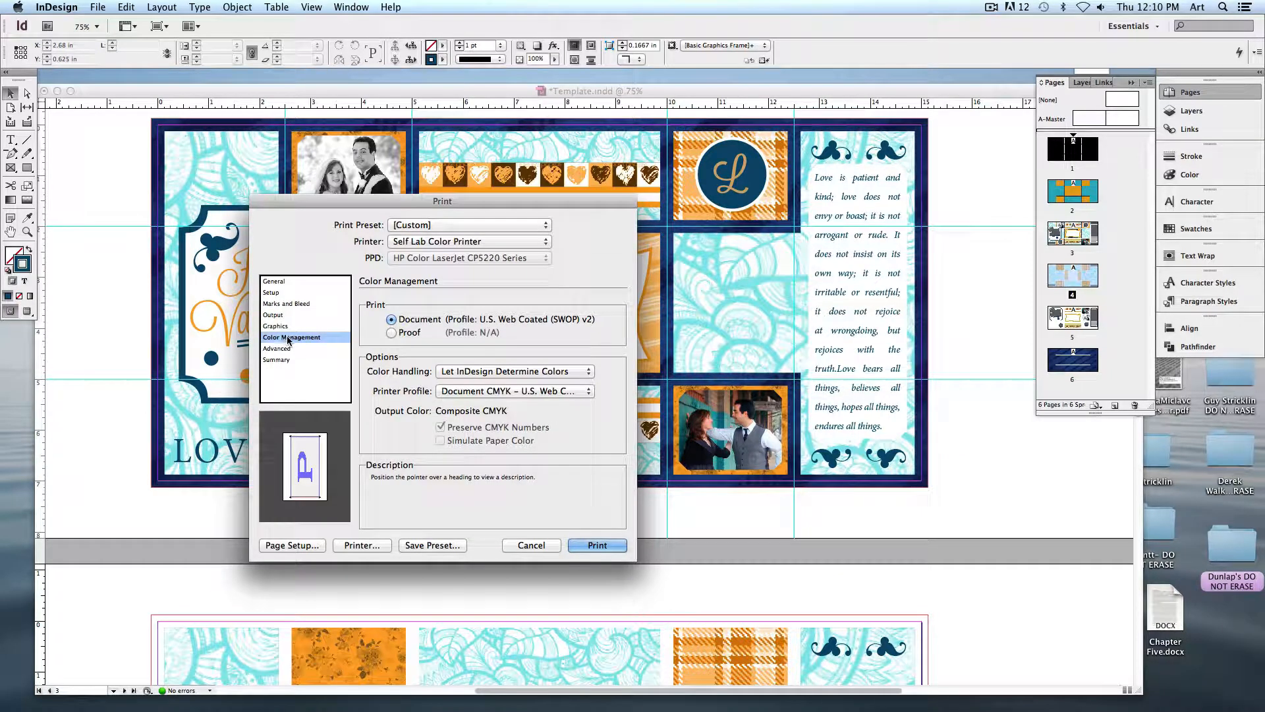
left_click(484, 376)
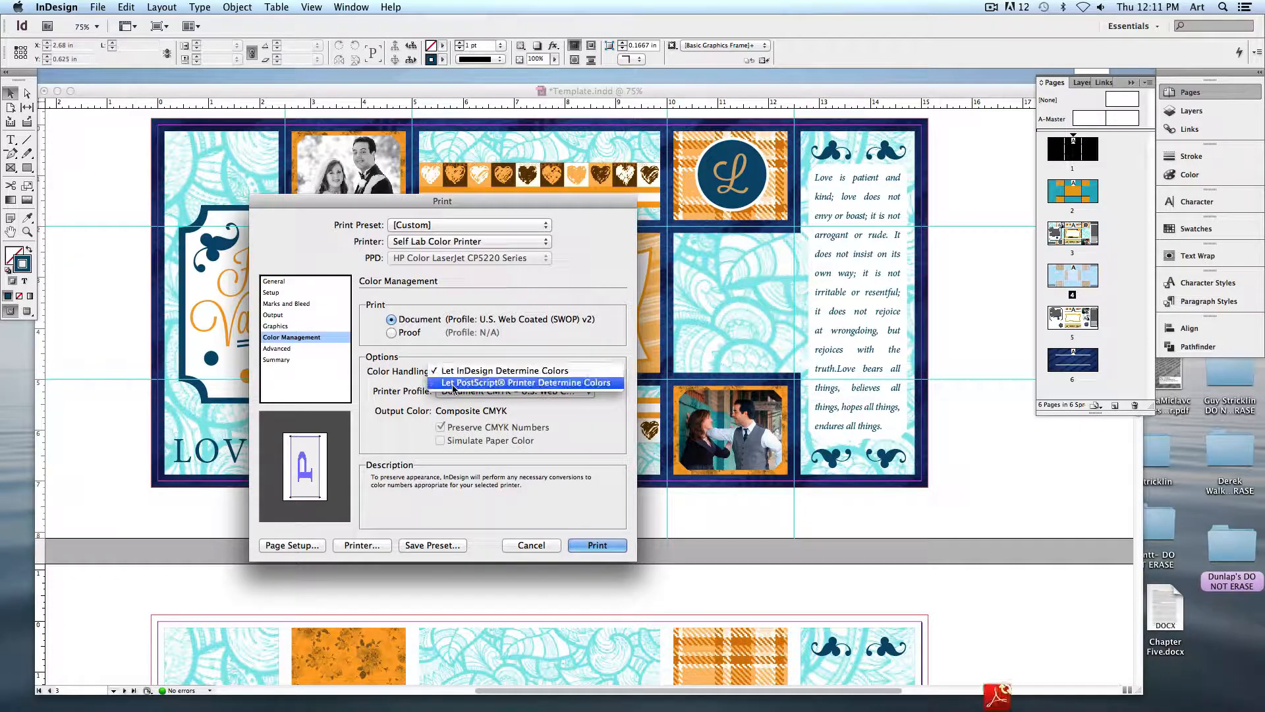
left_click(552, 388)
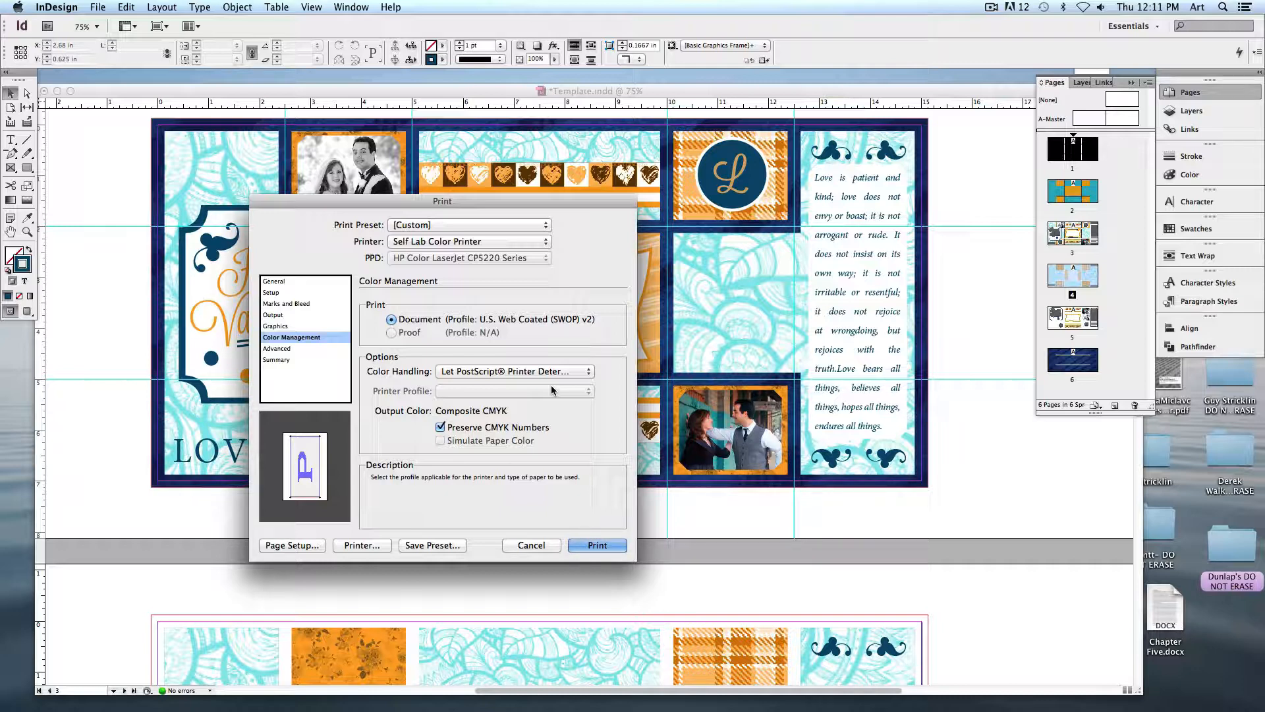
left_click(296, 282)
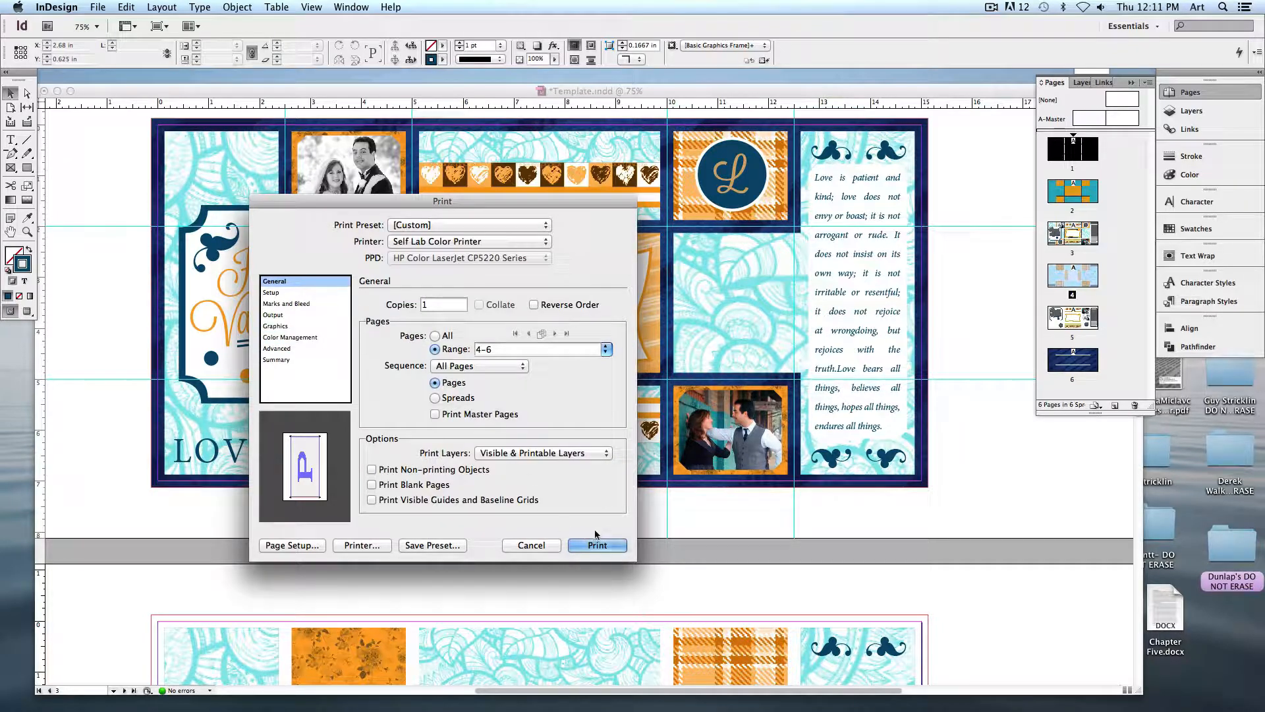
left_click(586, 543)
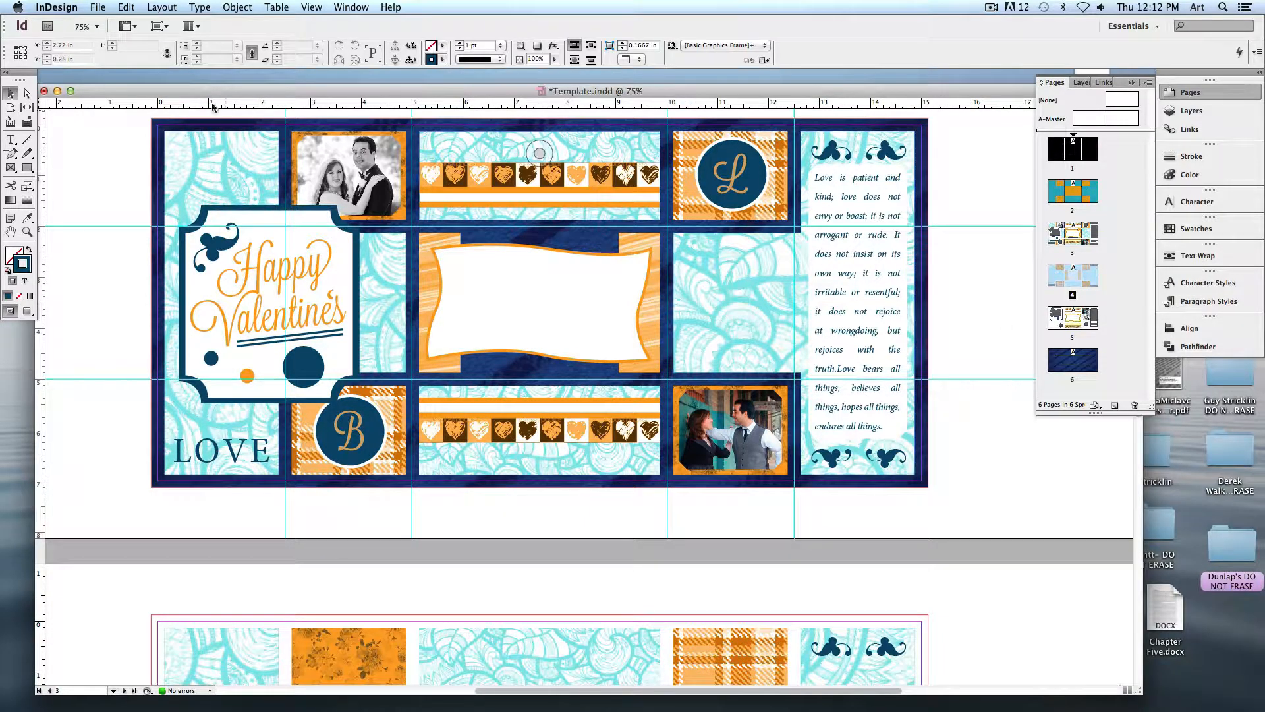
- Turn on Facing Pages in the document setup and view the pages arranged as spreads
left_click(98, 7)
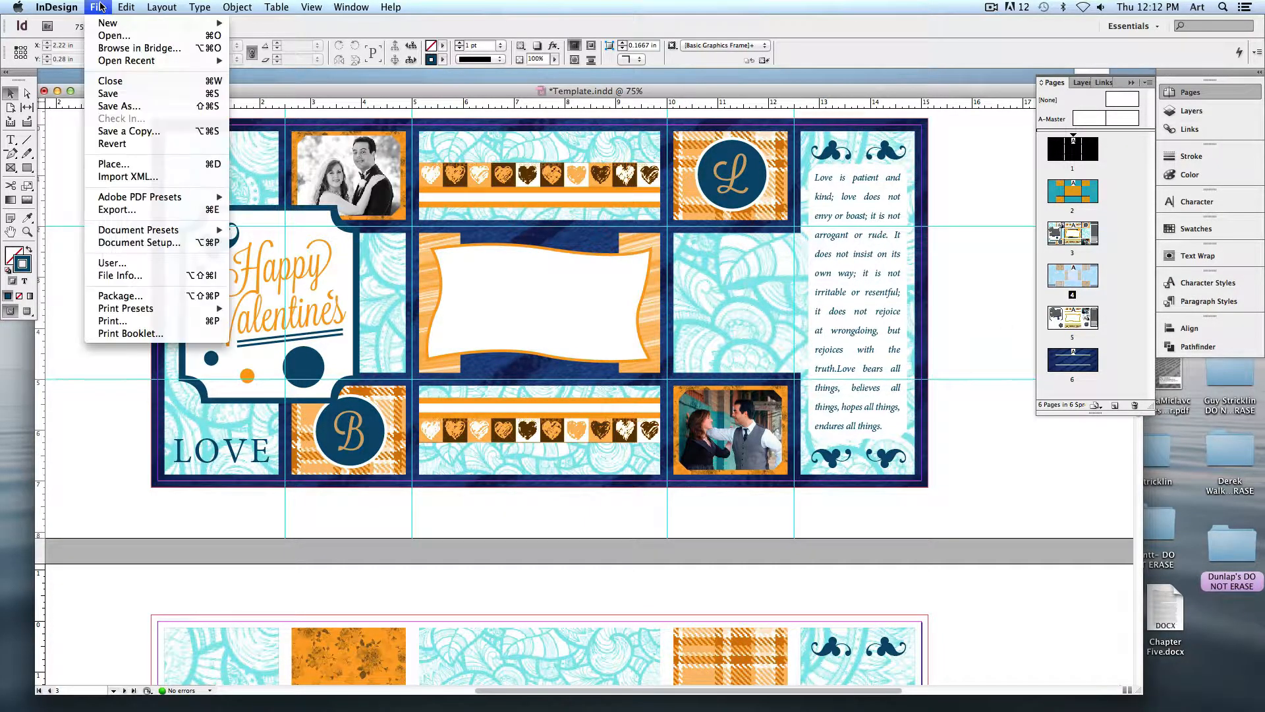
left_click(132, 243)
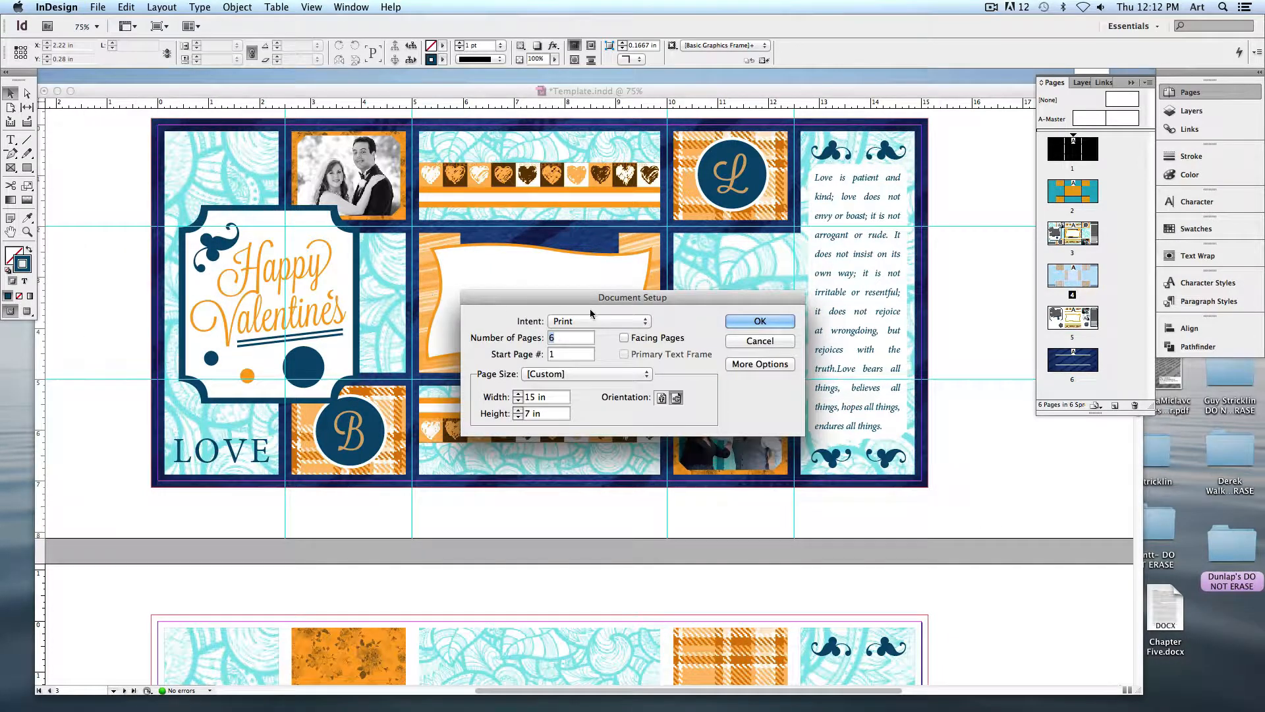
left_click(624, 337)
left_click(756, 322)
double_click(1073, 191)
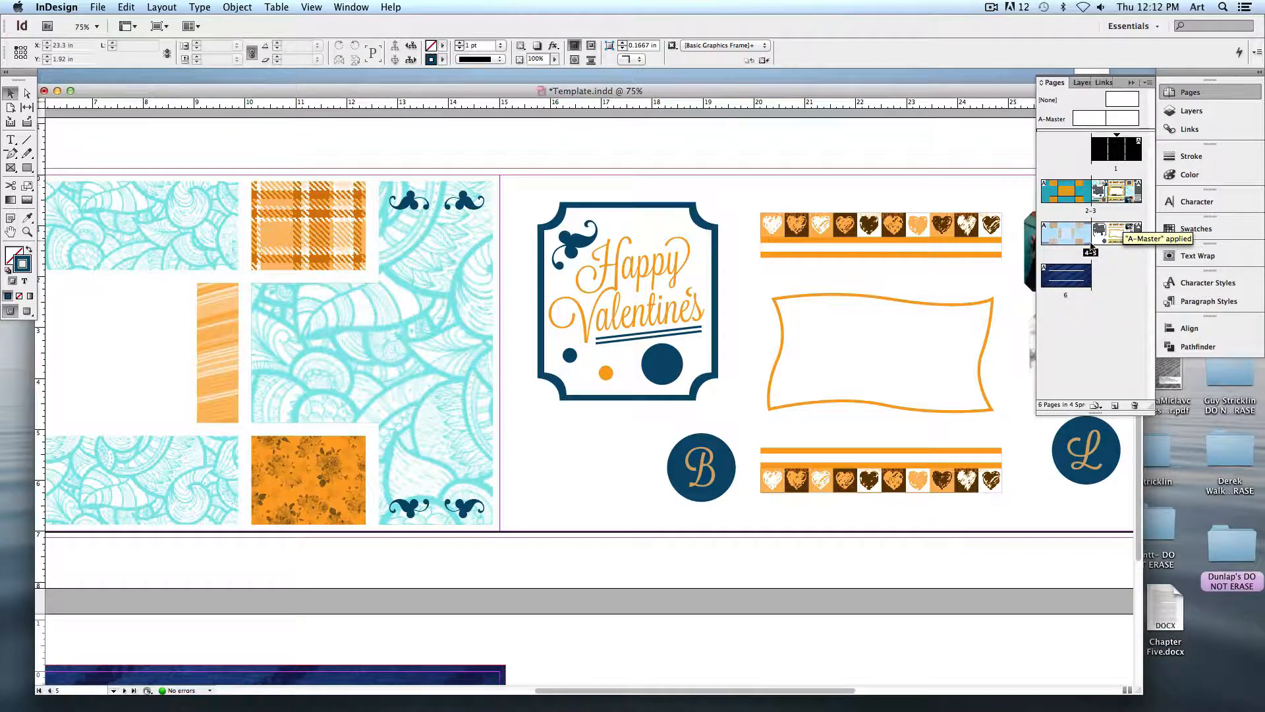
- Turn off Facing Pages in the document setup to return to single pages
left_click(98, 6)
left_click(145, 243)
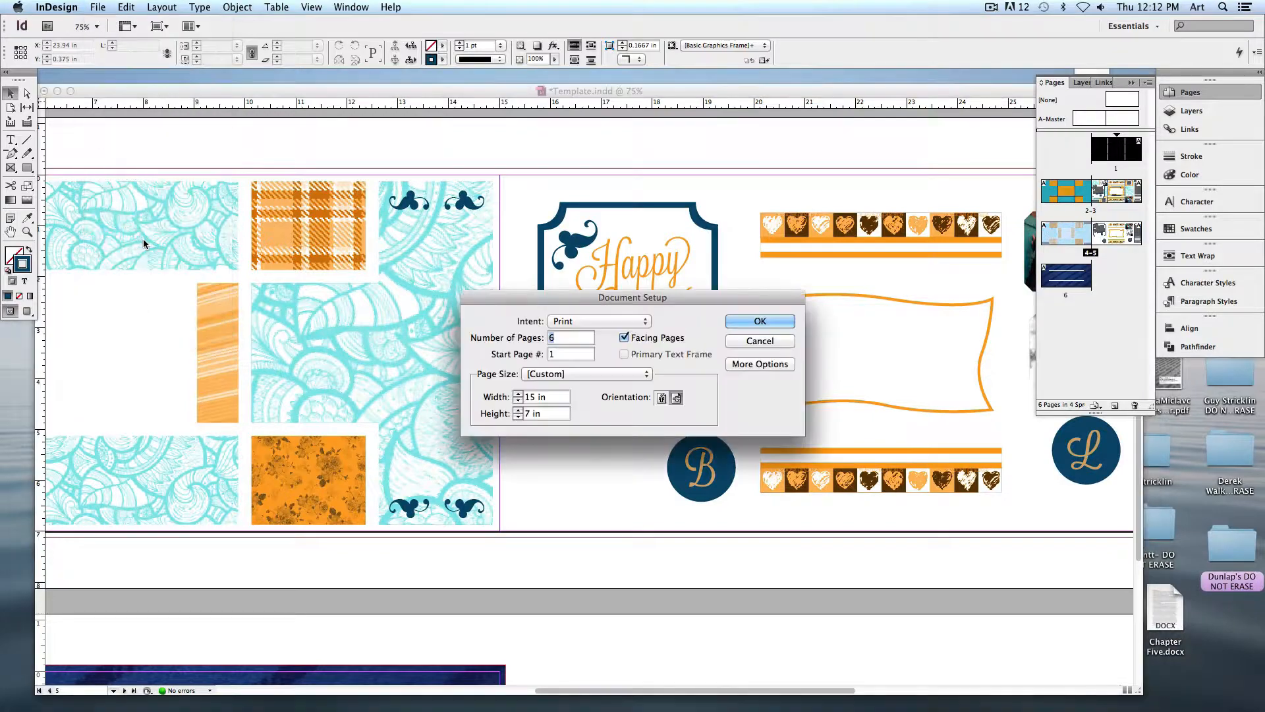
left_click(624, 337)
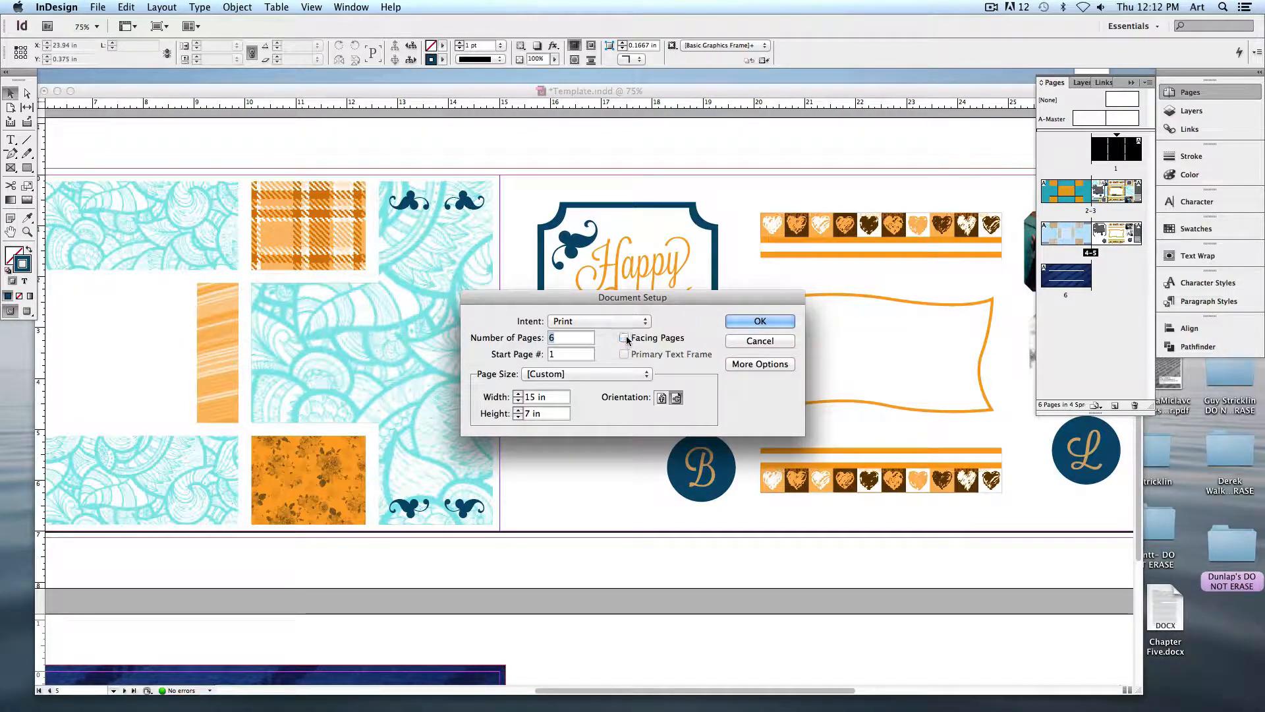
left_click(750, 320)
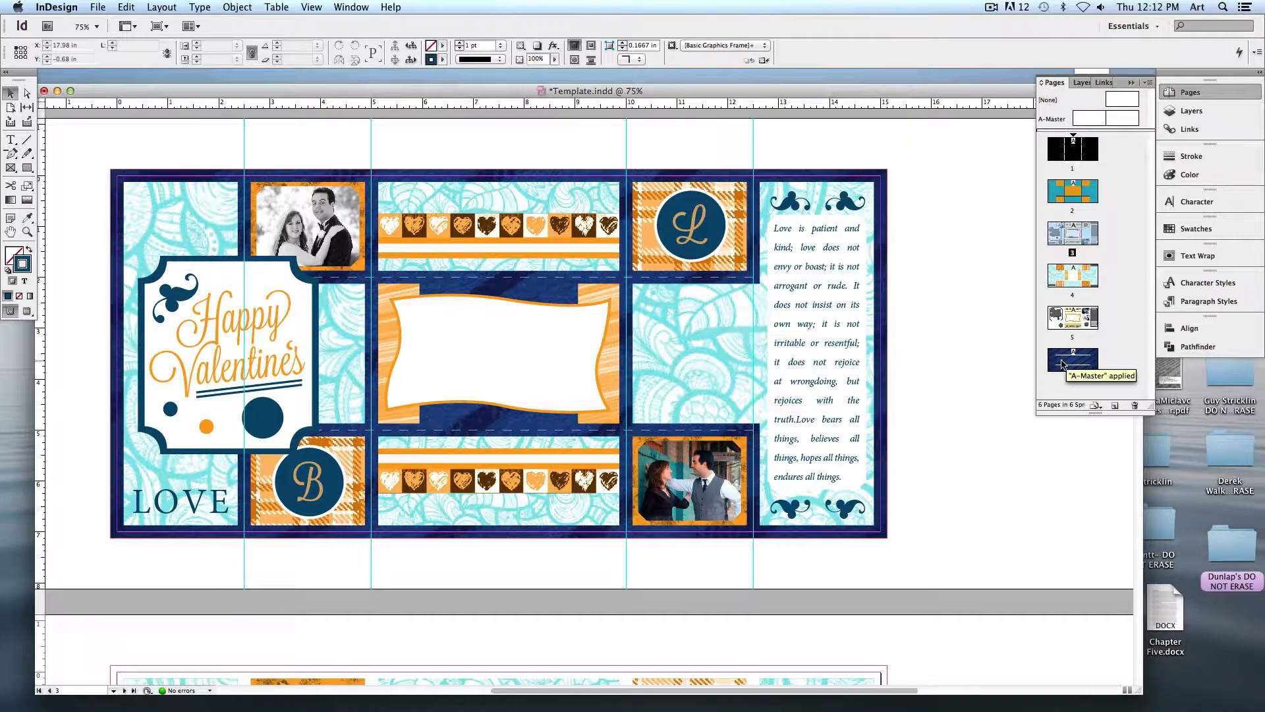
left_click(961, 317)
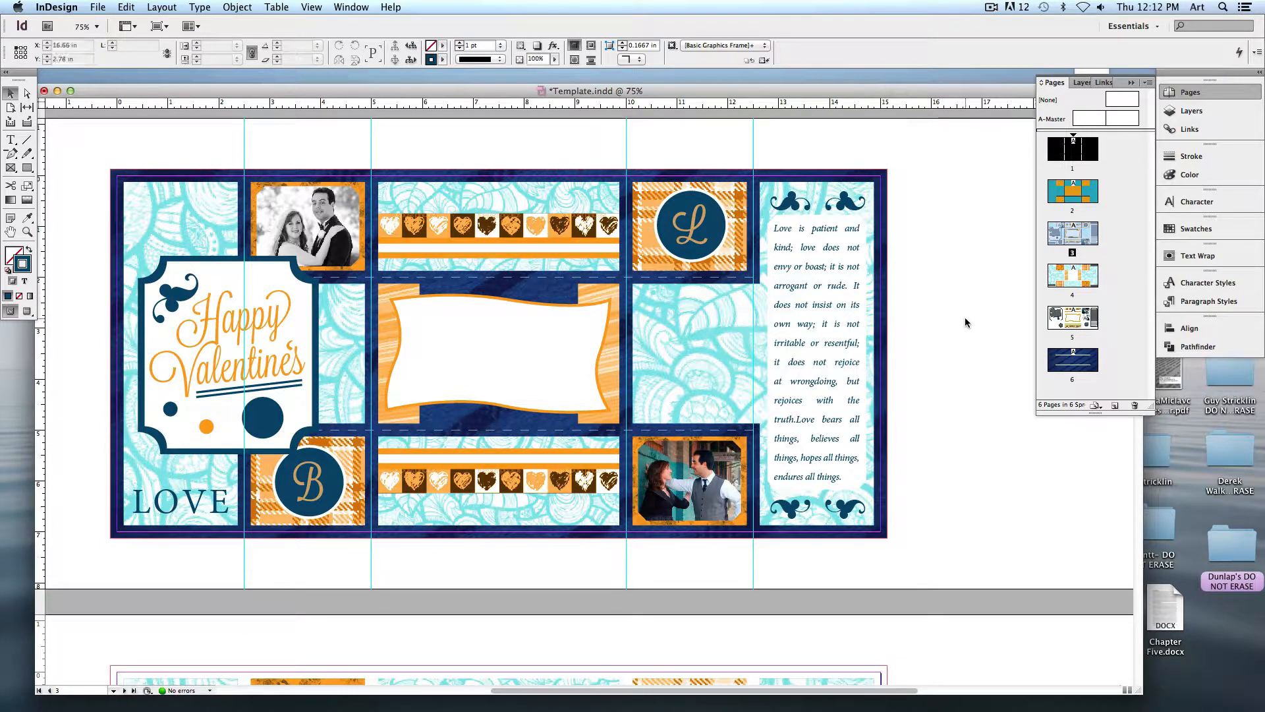
left_click(992, 8)
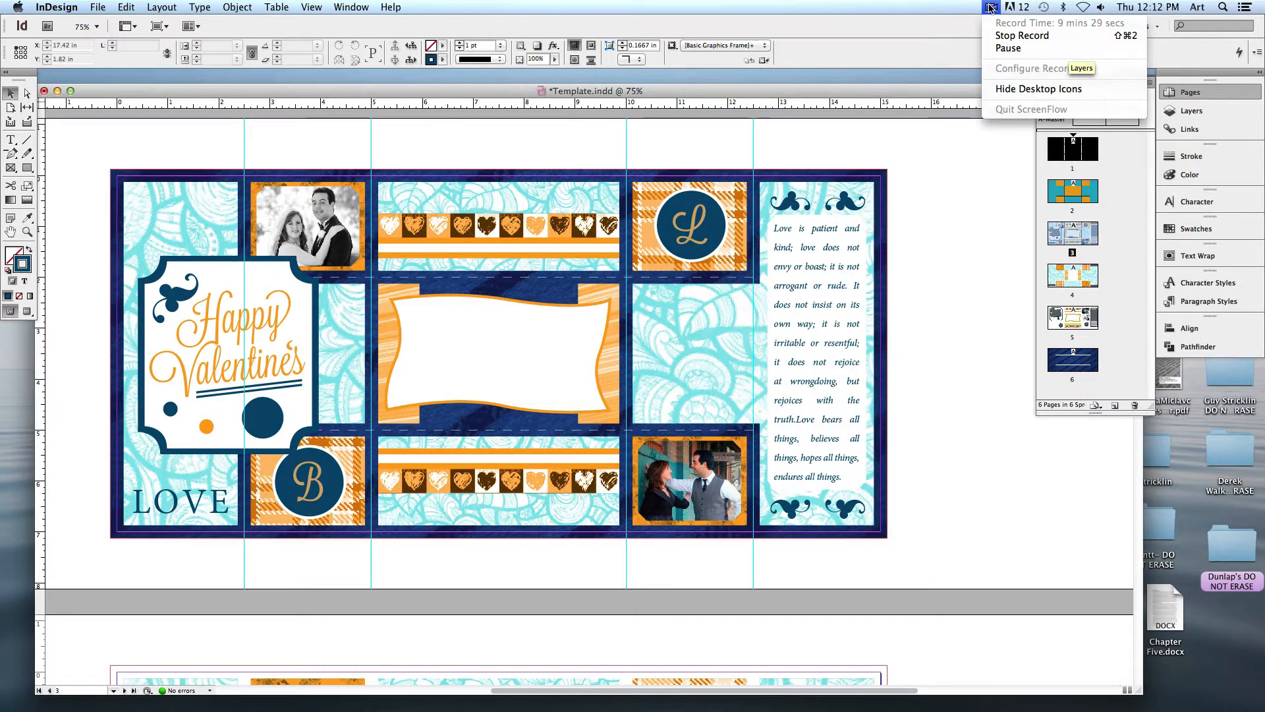